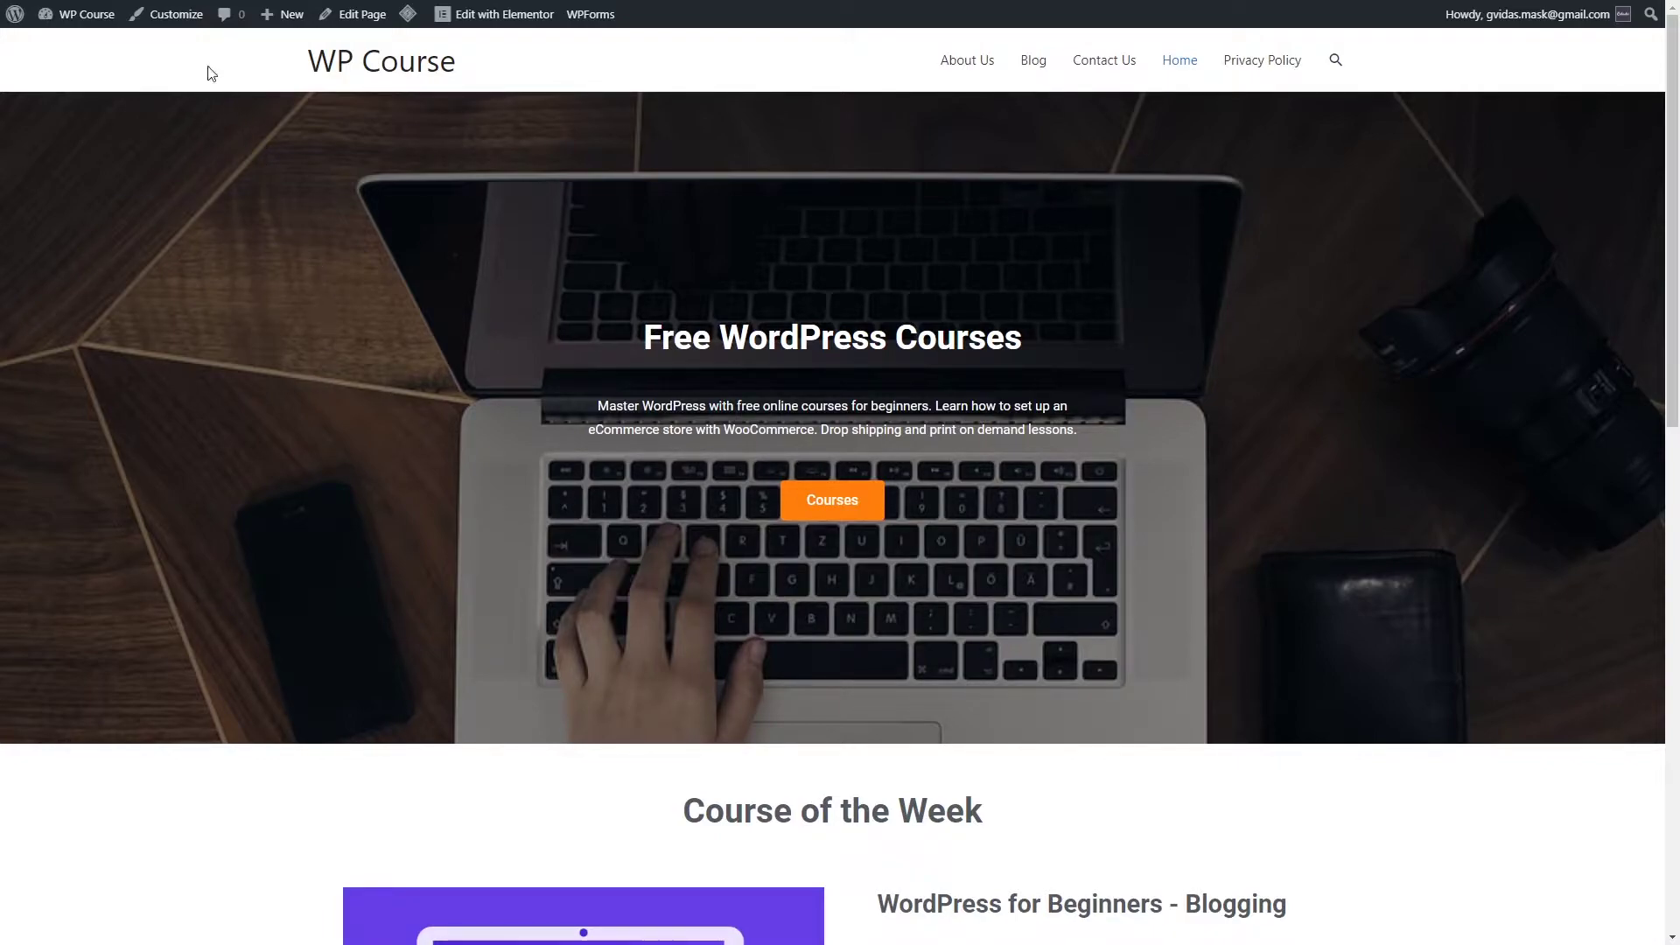
- Go to the WP Course site's admin Dashboard from the admin bar dropdown
mouse_move(79, 15)
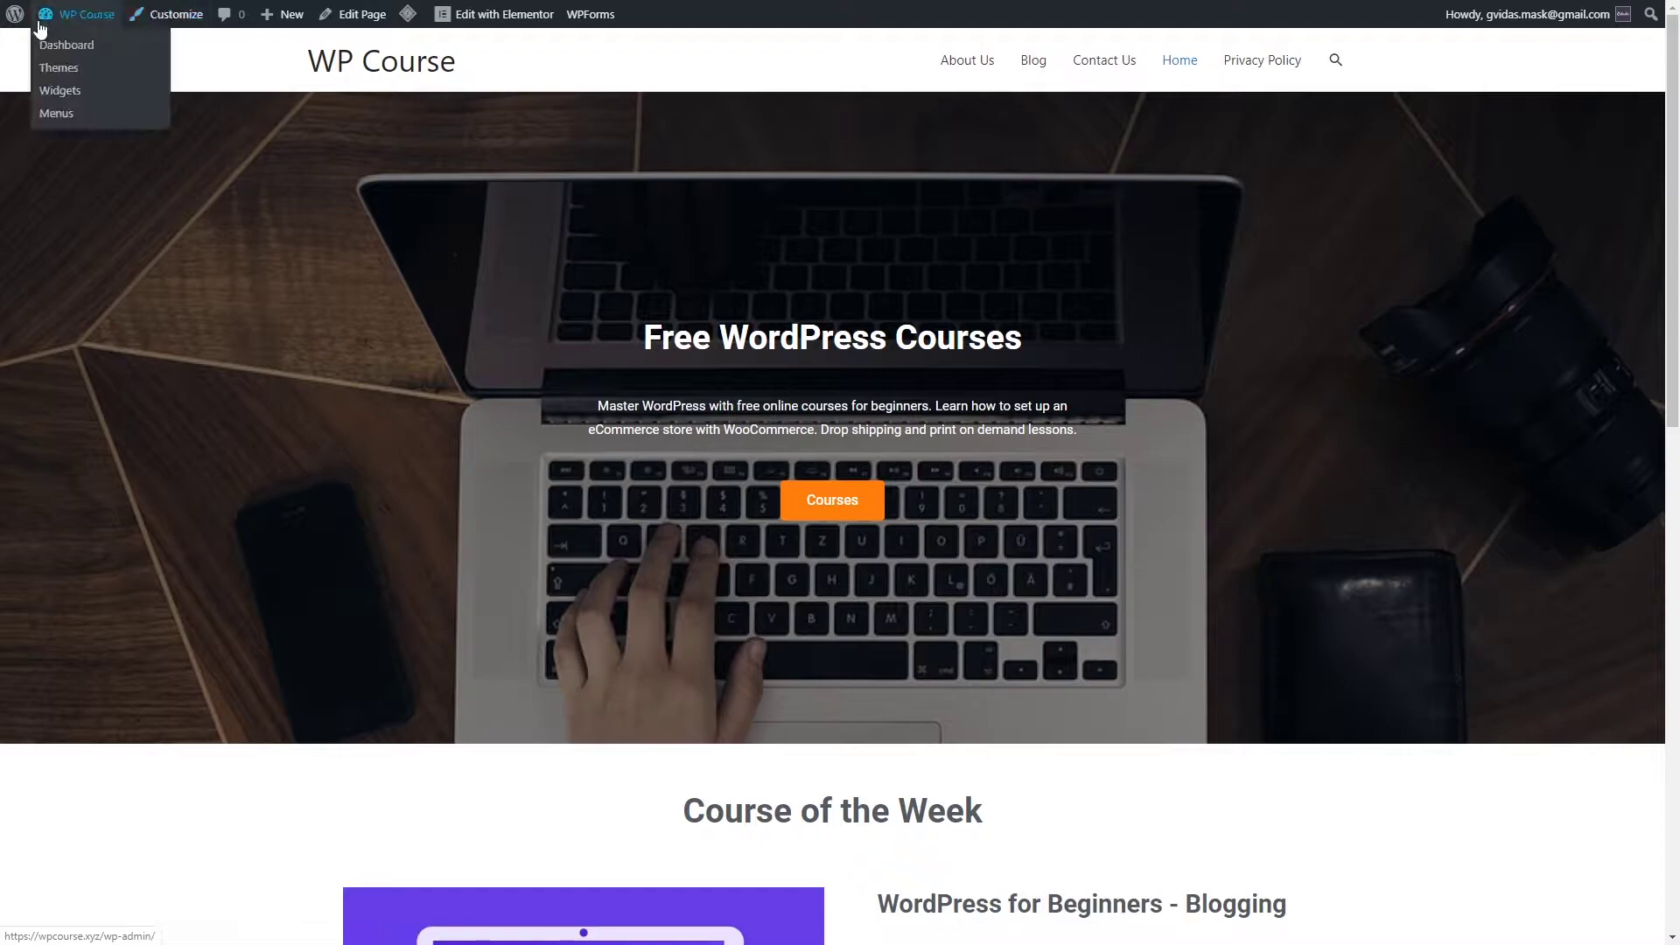
left_click(64, 53)
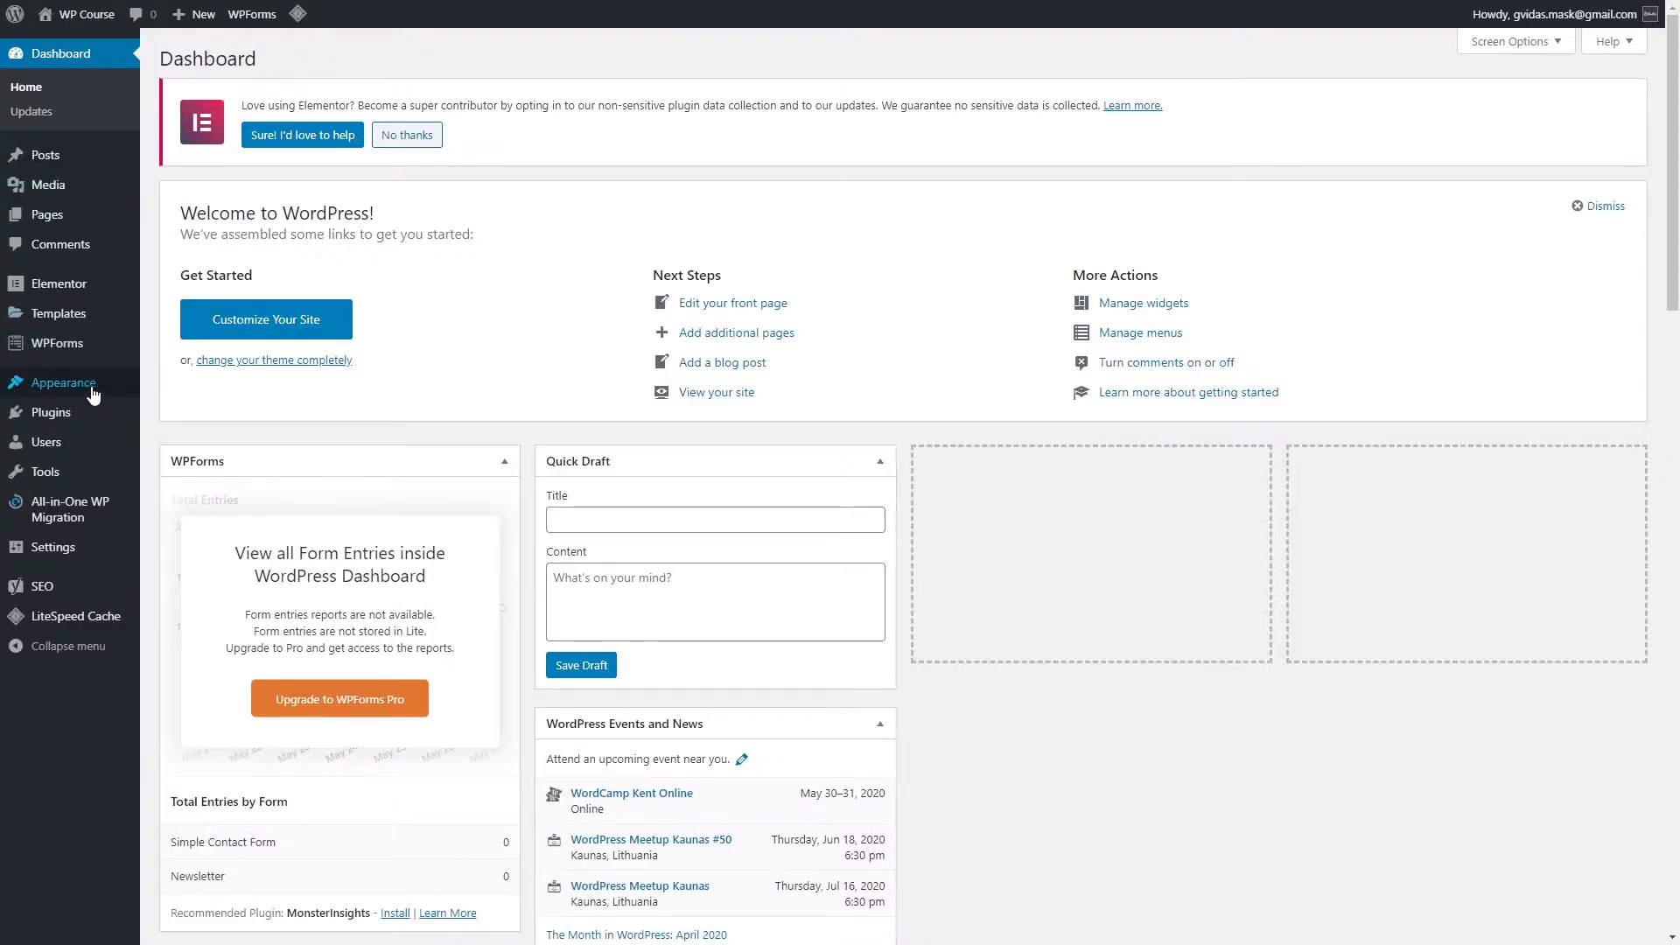
- Open the Customizer and check that Homepage Settings show a static Home page with Blog as posts page
mouse_move(96, 389)
left_click(185, 408)
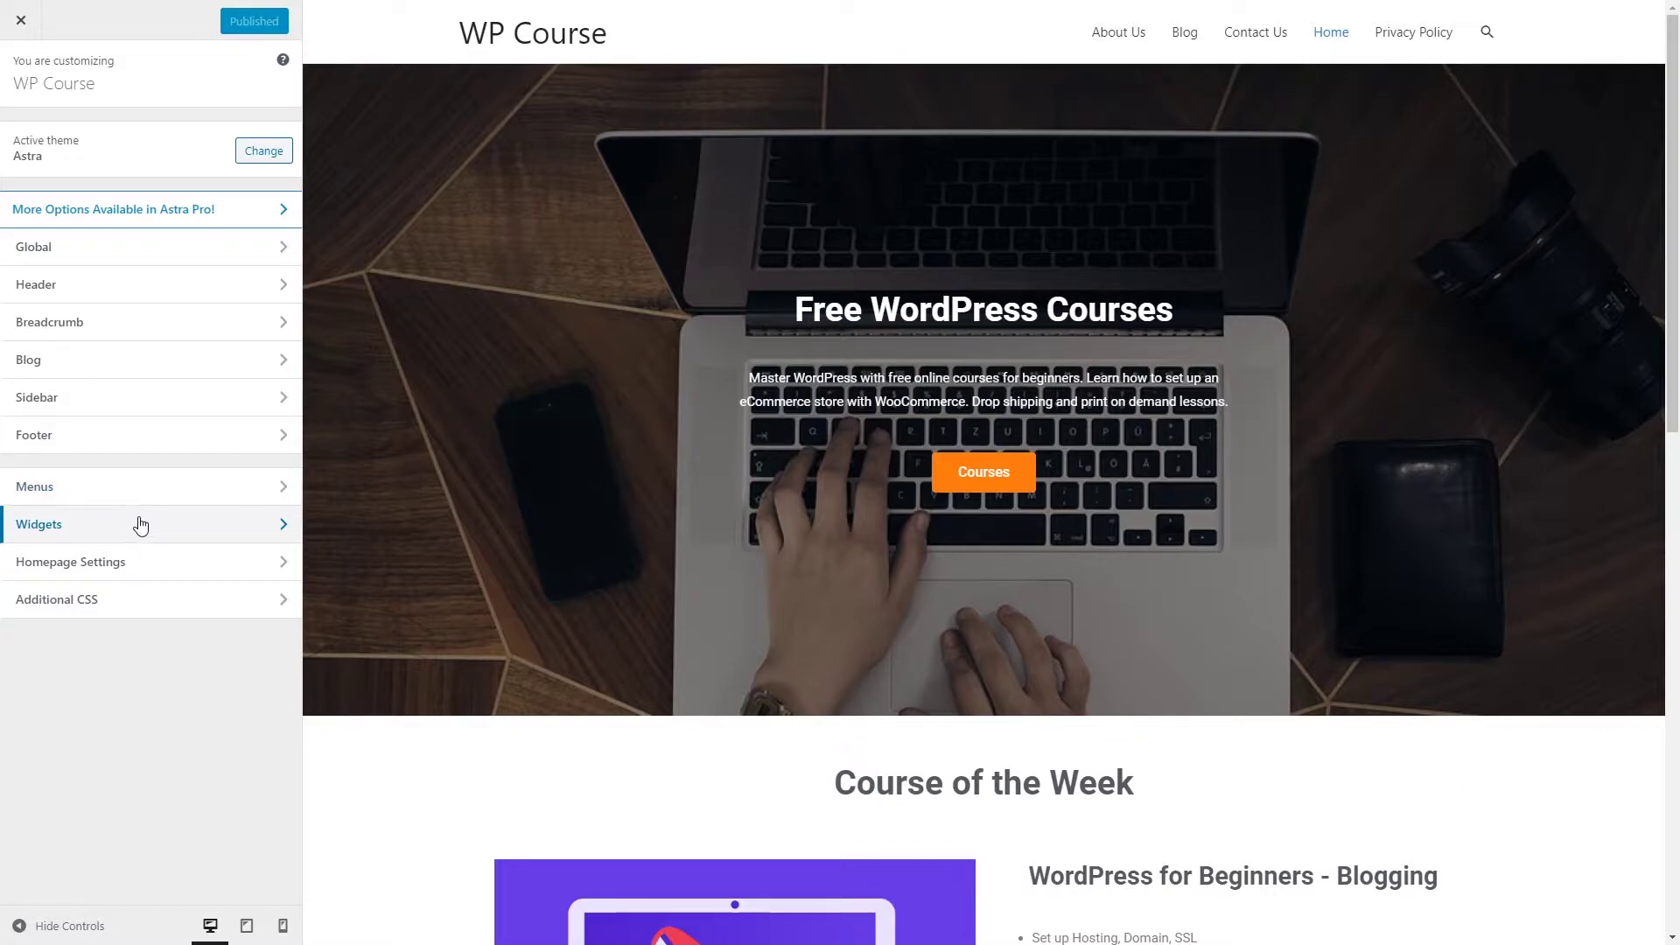
left_click(132, 573)
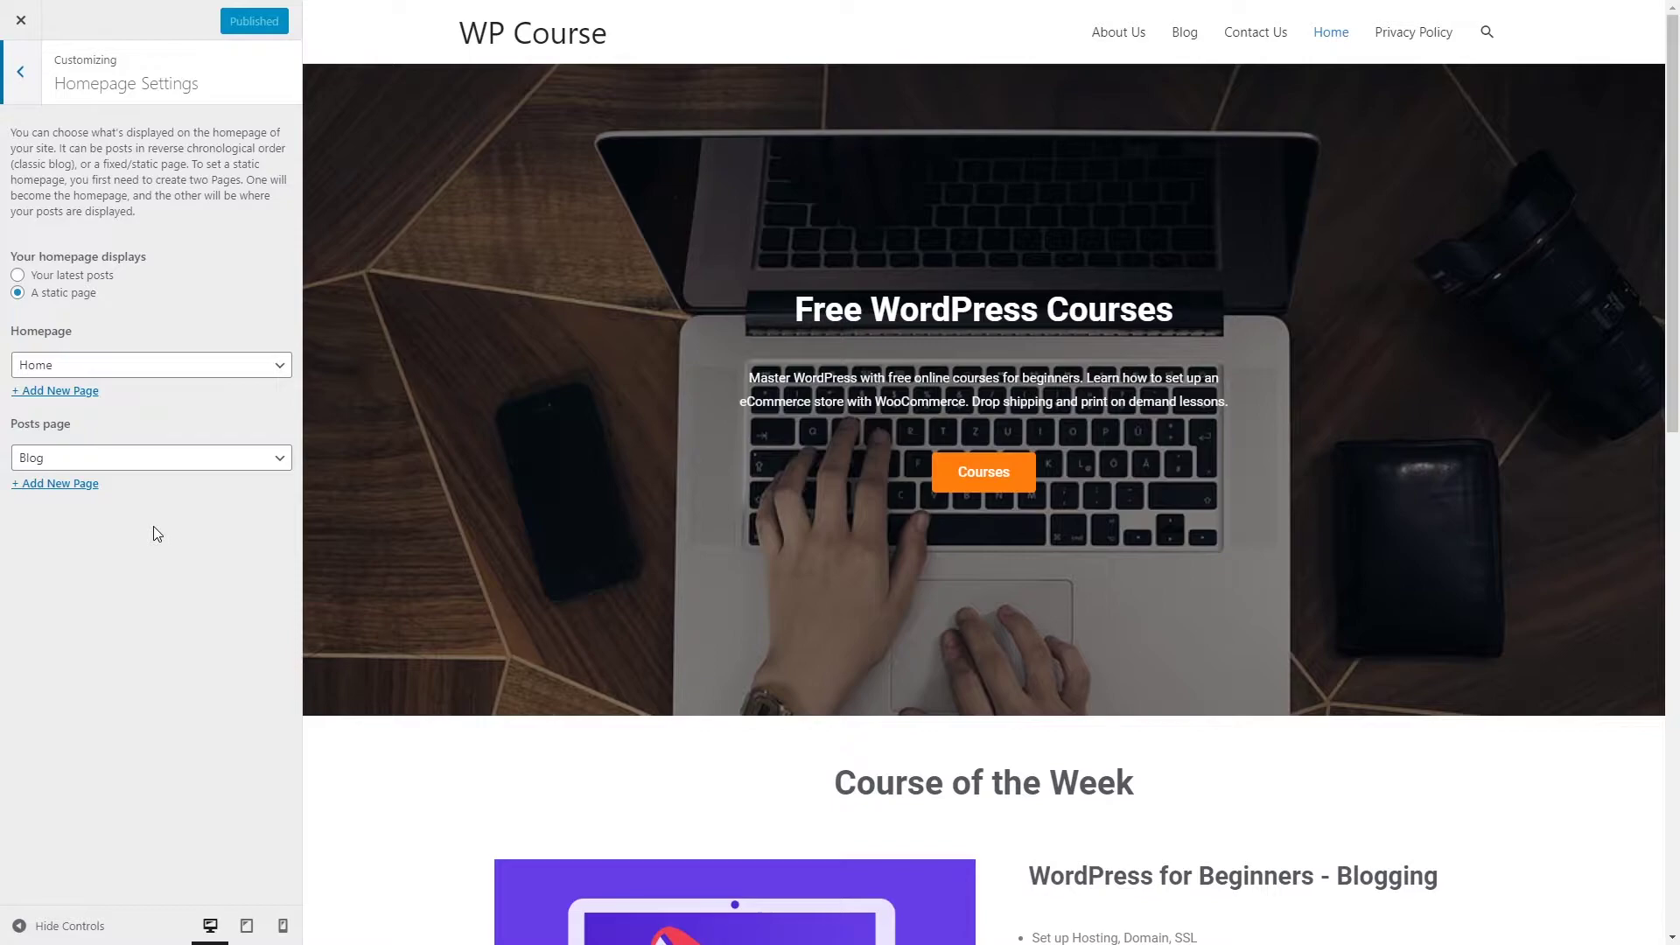
left_click(9, 72)
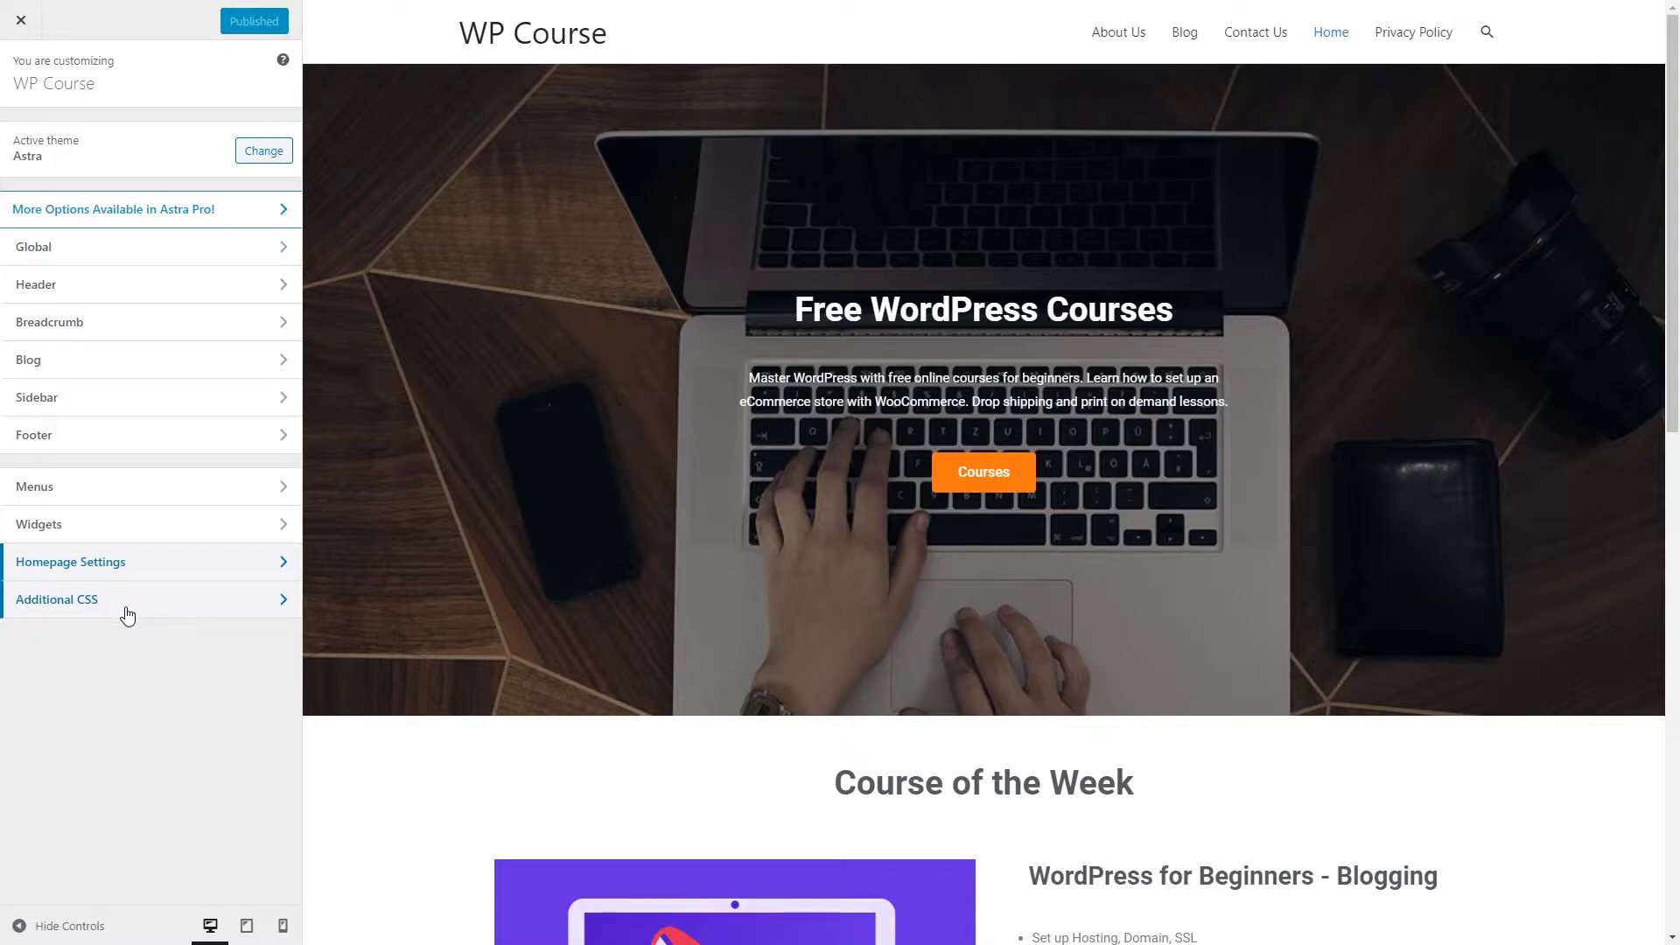
- Try Verdana as the Base Typography body font, then revert to Default System Font
left_click(158, 252)
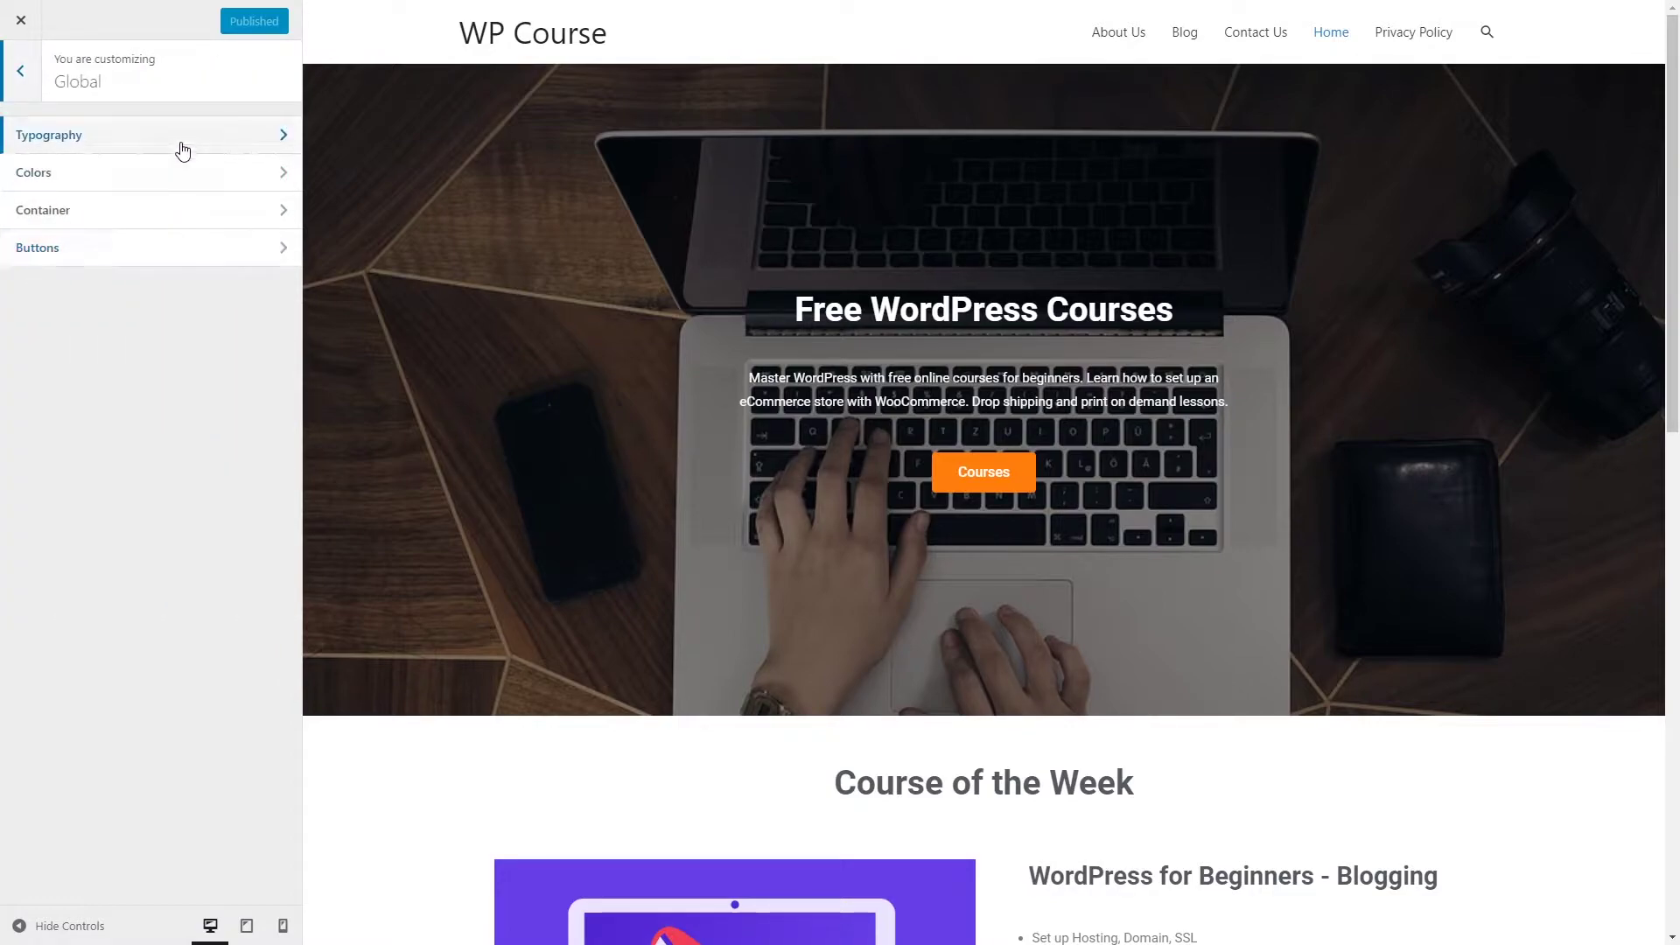
left_click(185, 149)
left_click(187, 149)
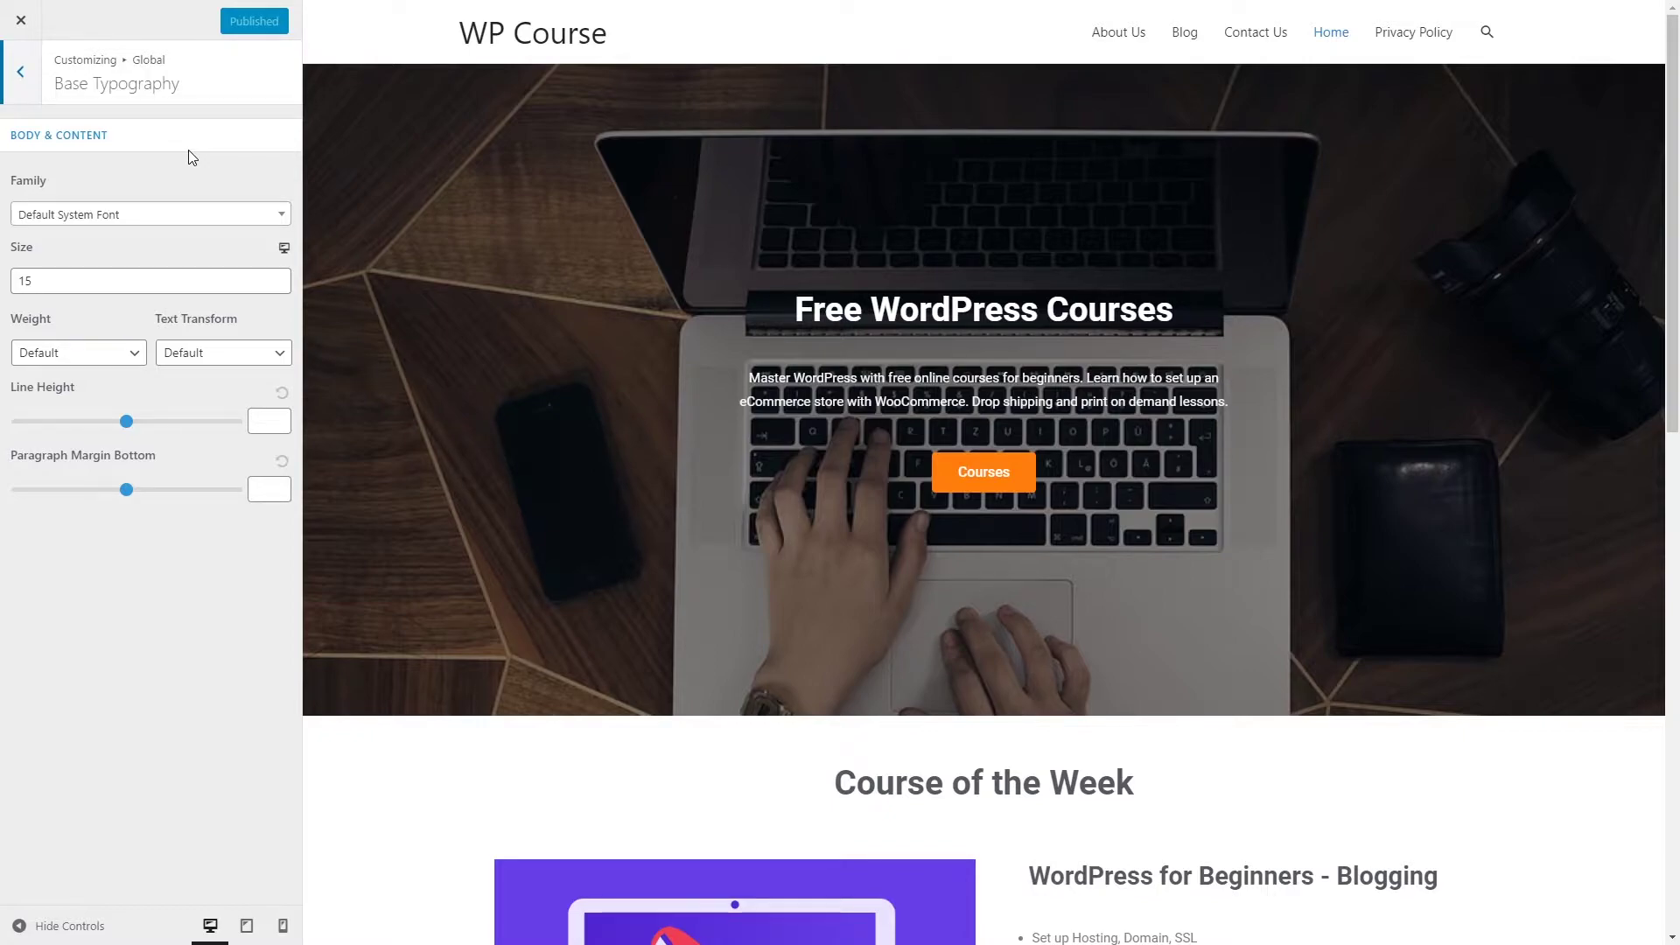
left_click(207, 214)
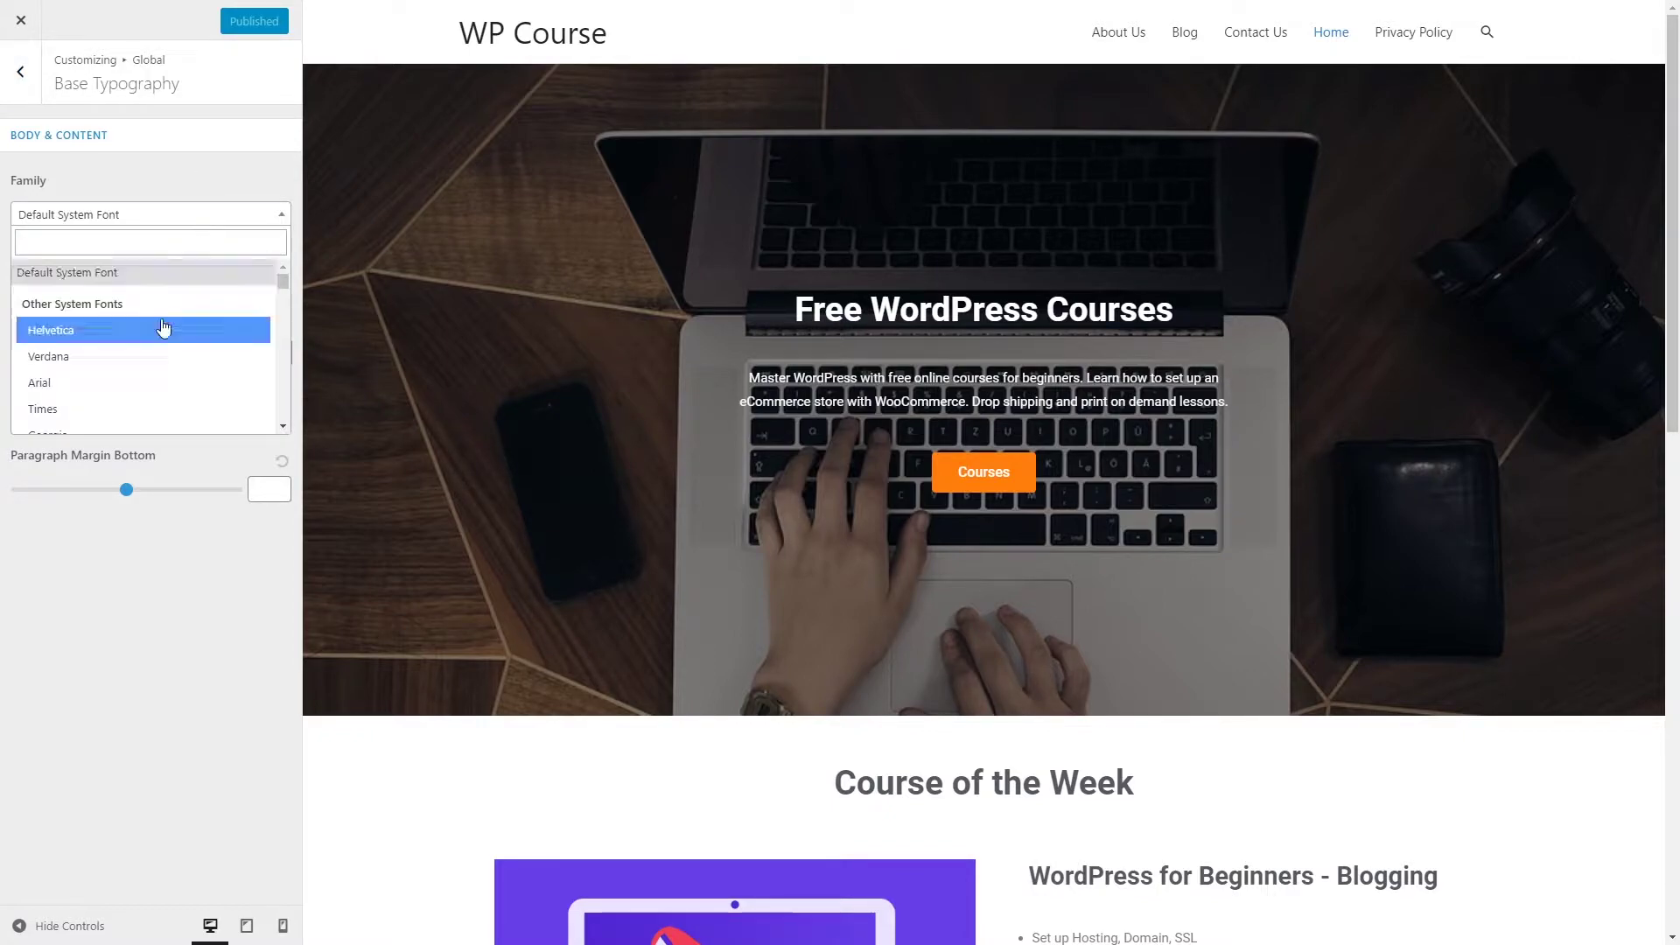
left_click(138, 356)
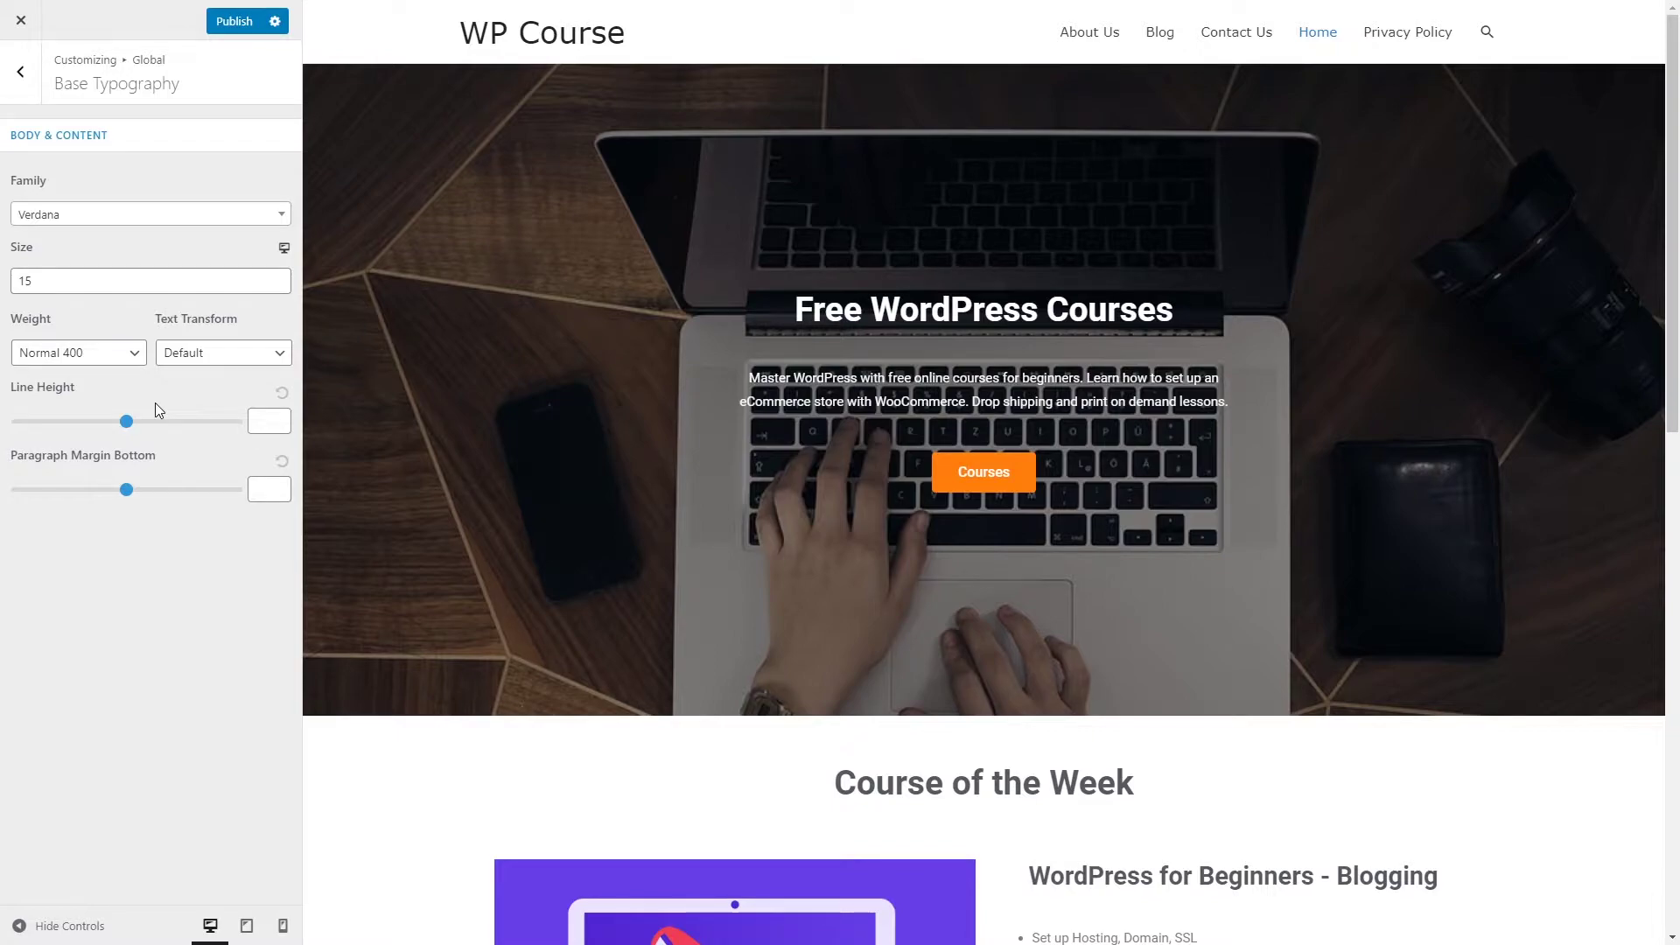
left_click(210, 215)
left_click(143, 275)
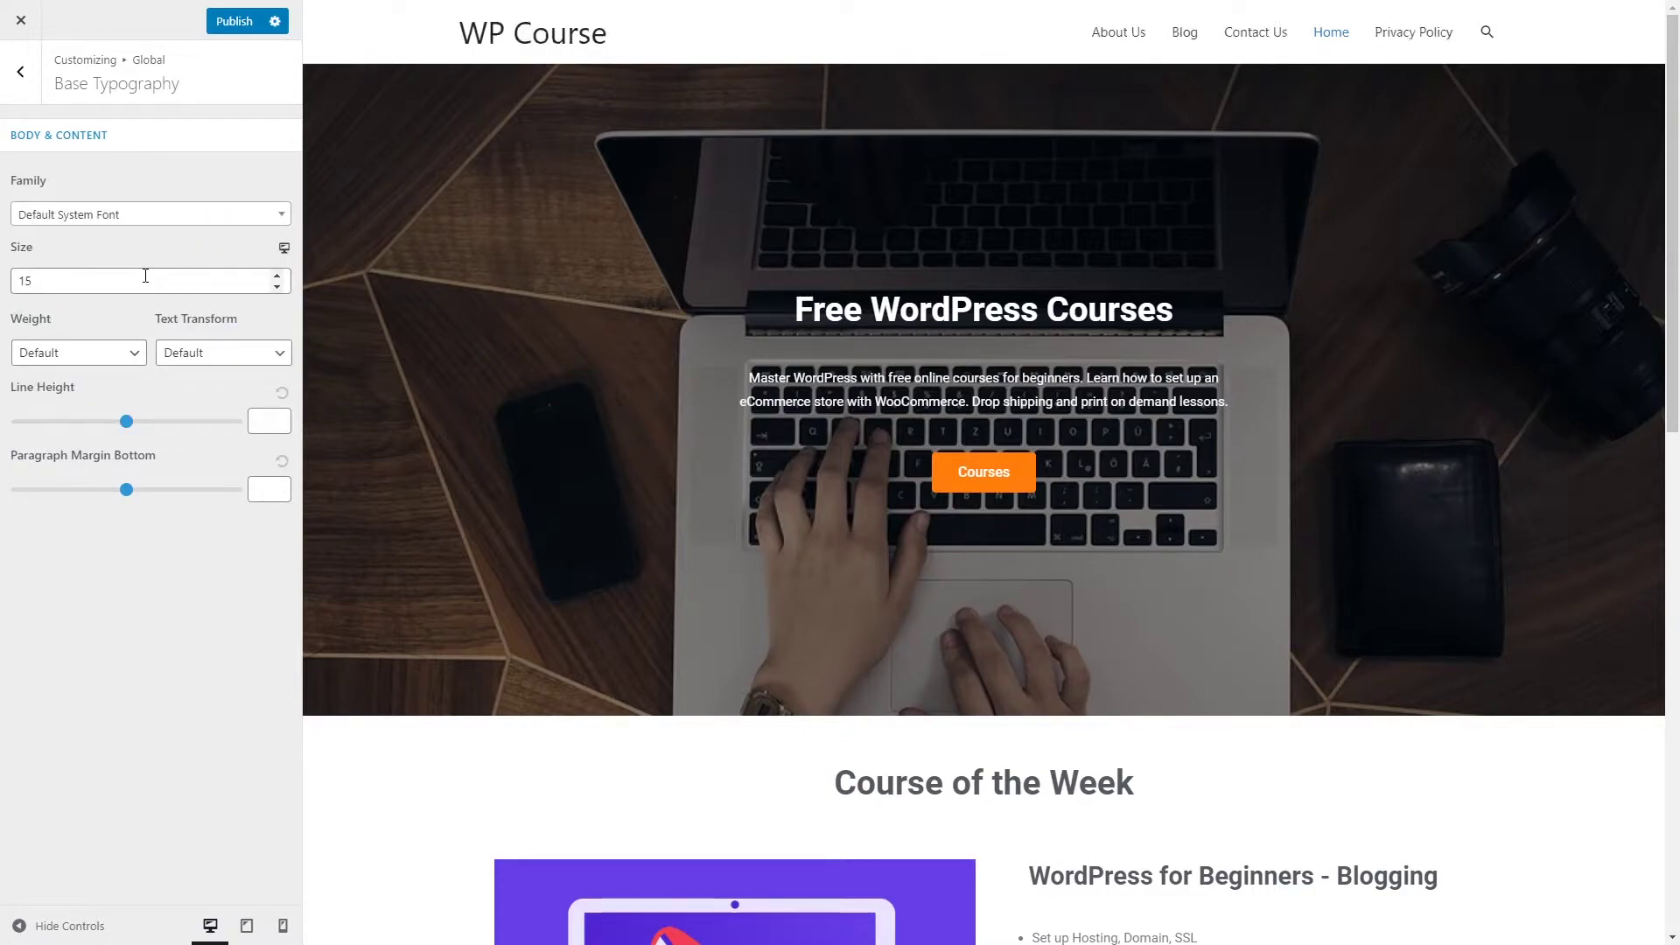
left_click(21, 72)
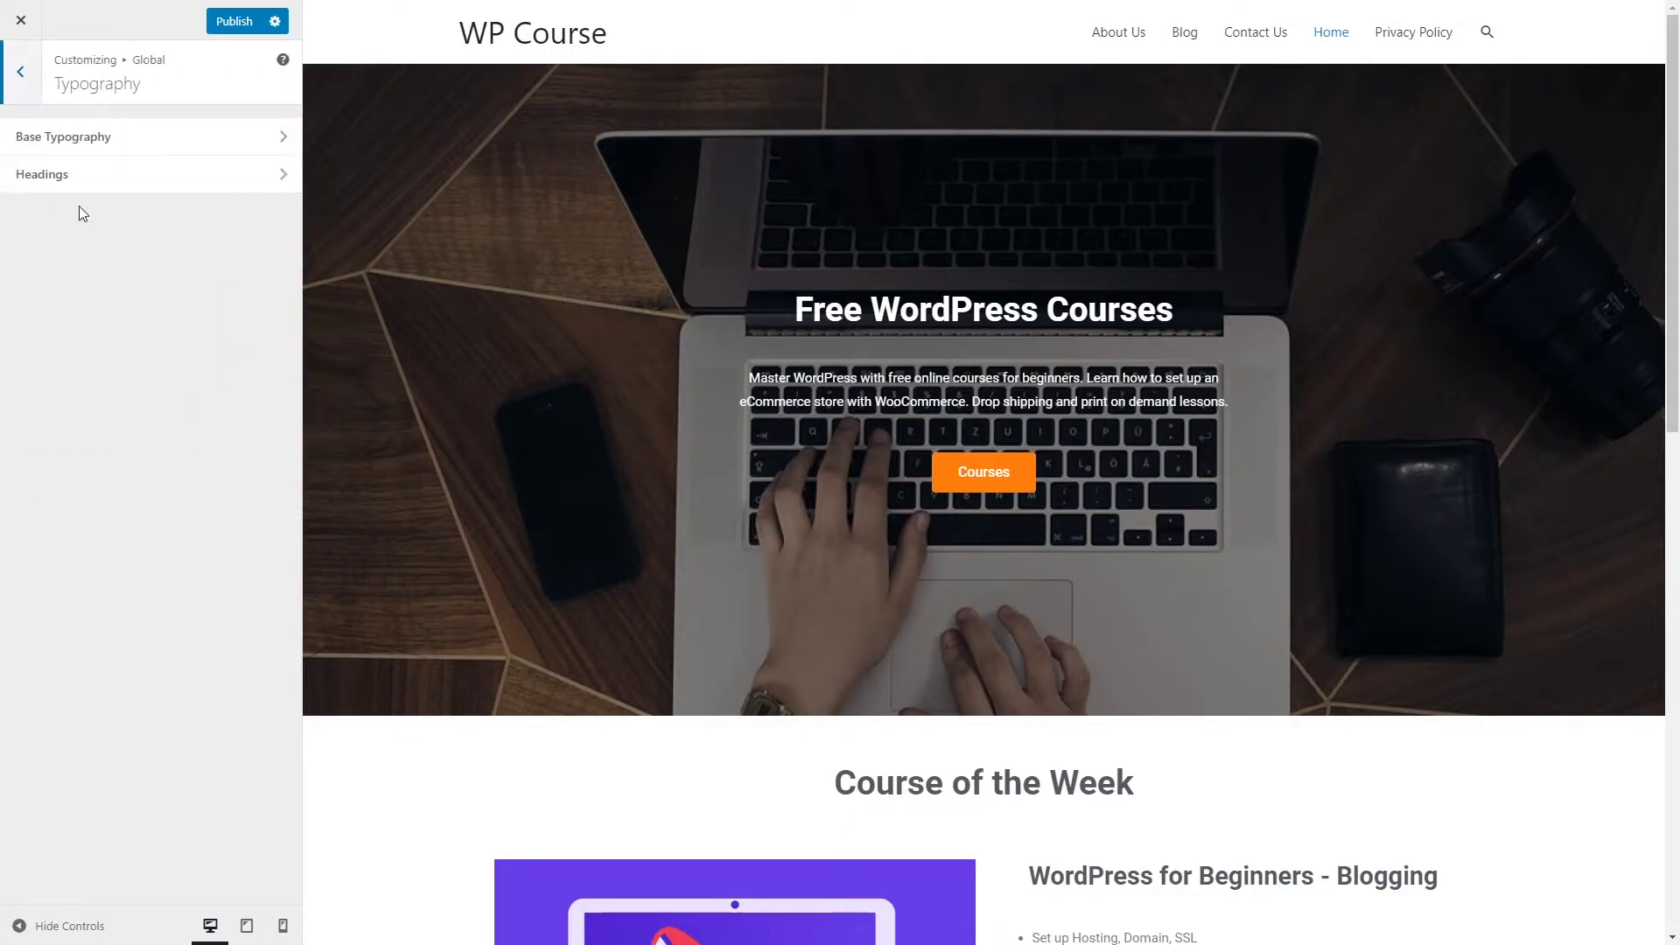
- Try Verdana as the headings font on the Blog preview, then revert headings to Inherit
left_click(100, 178)
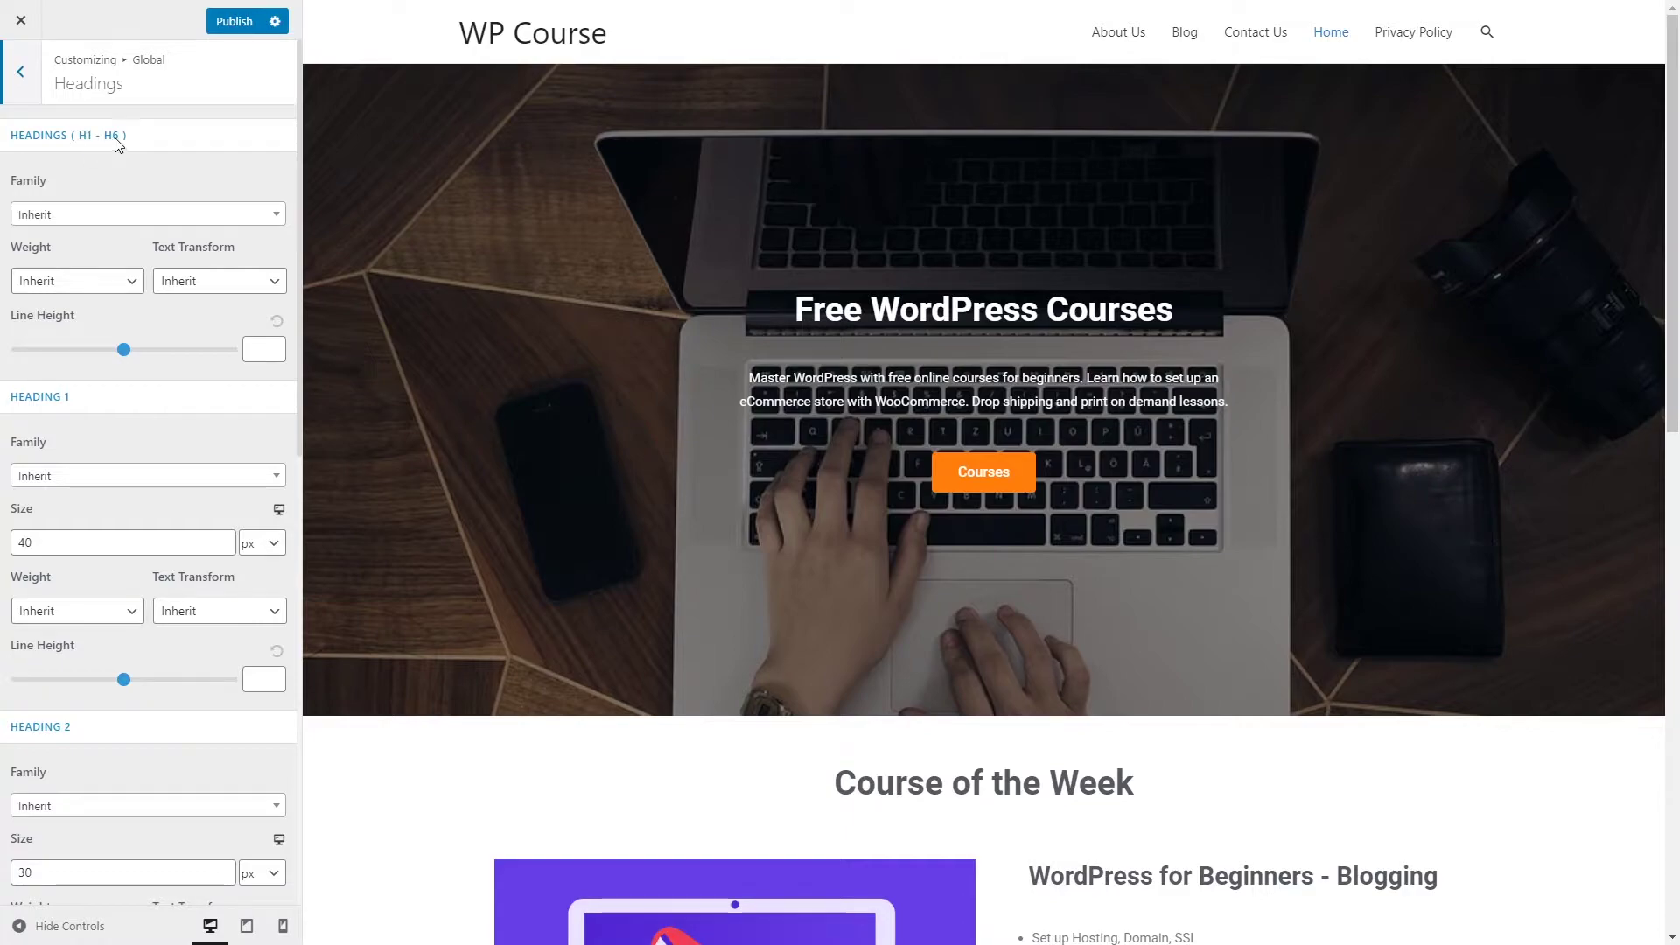
left_click(144, 223)
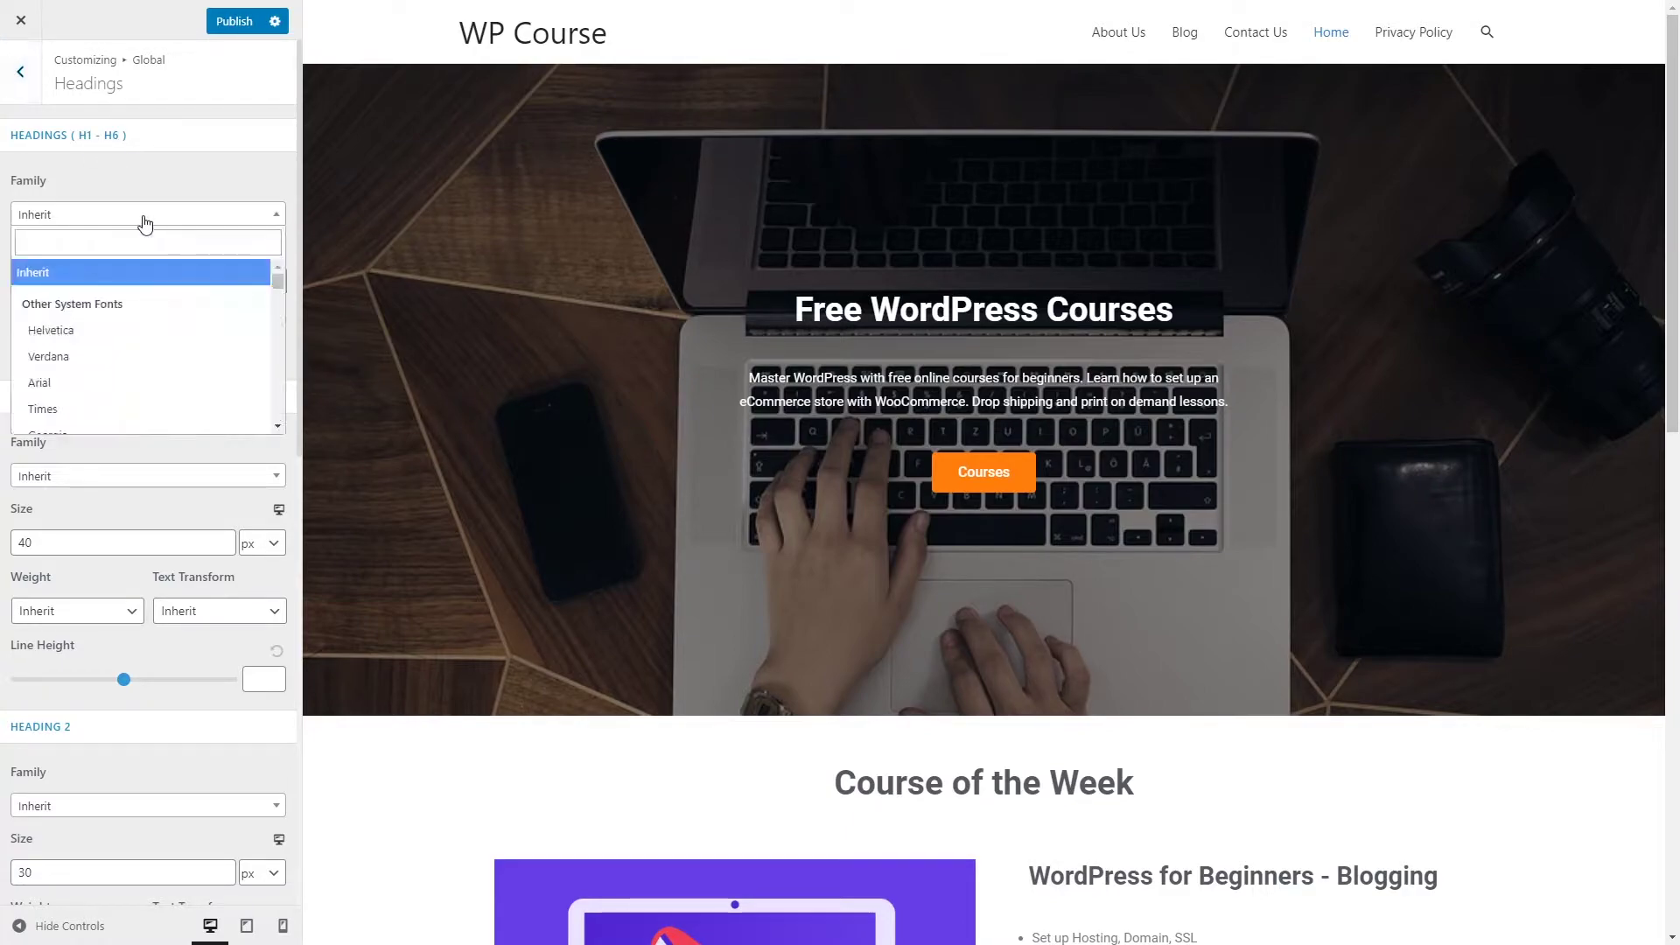
left_click(138, 356)
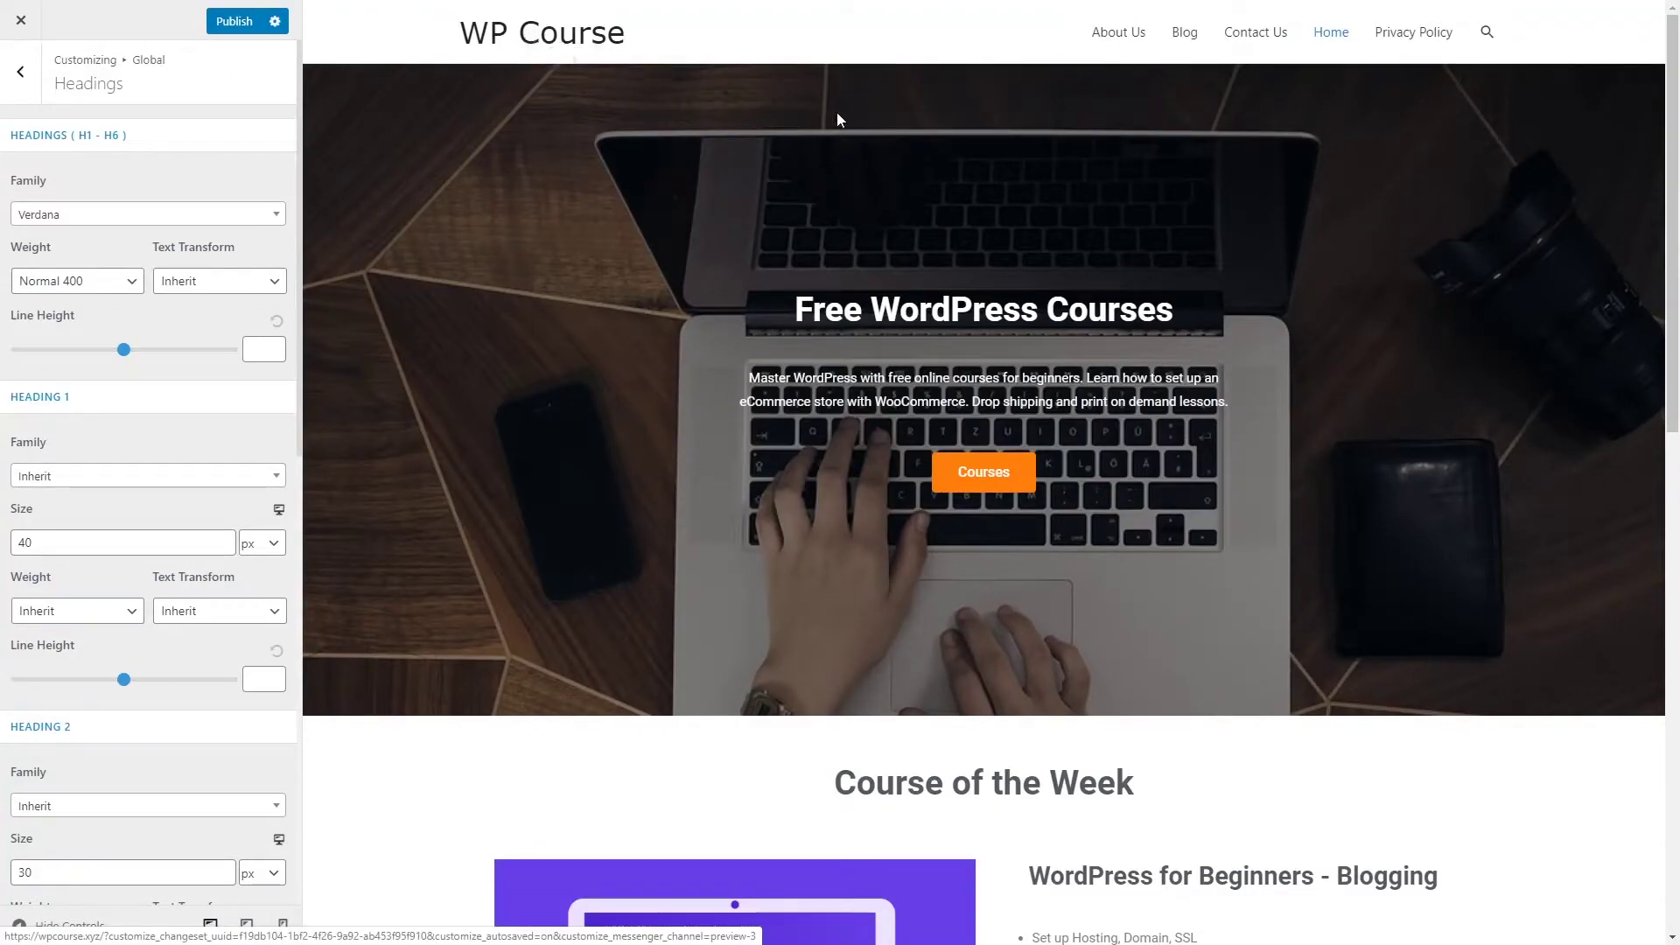
left_click(1185, 39)
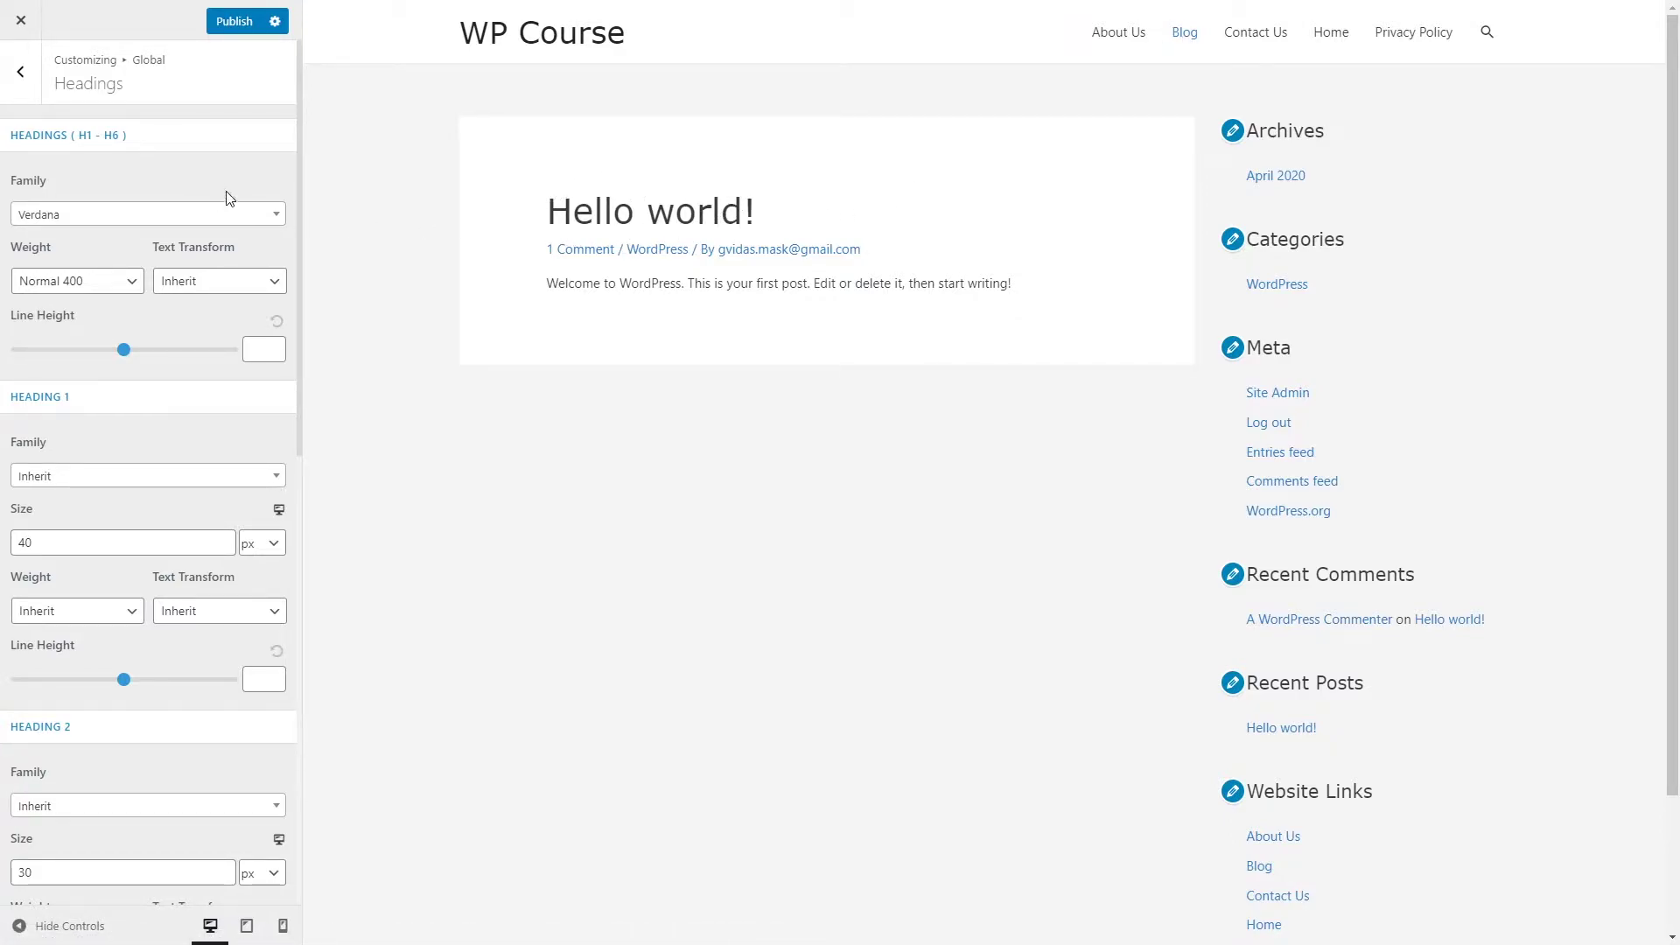
left_click(273, 217)
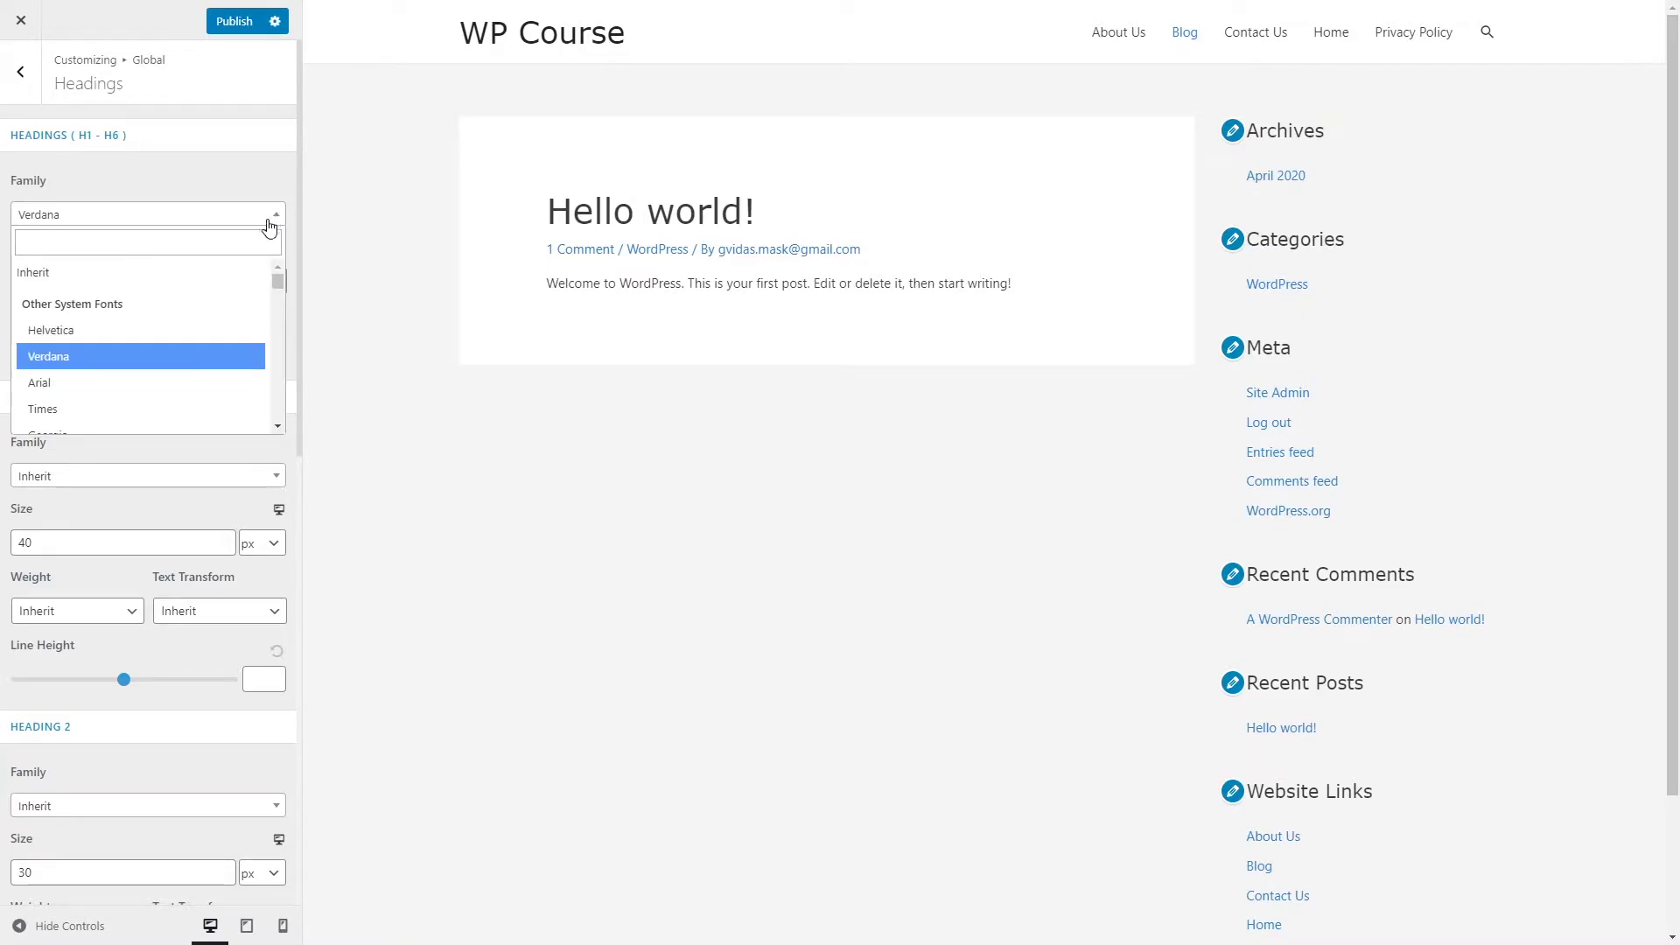
left_click(216, 281)
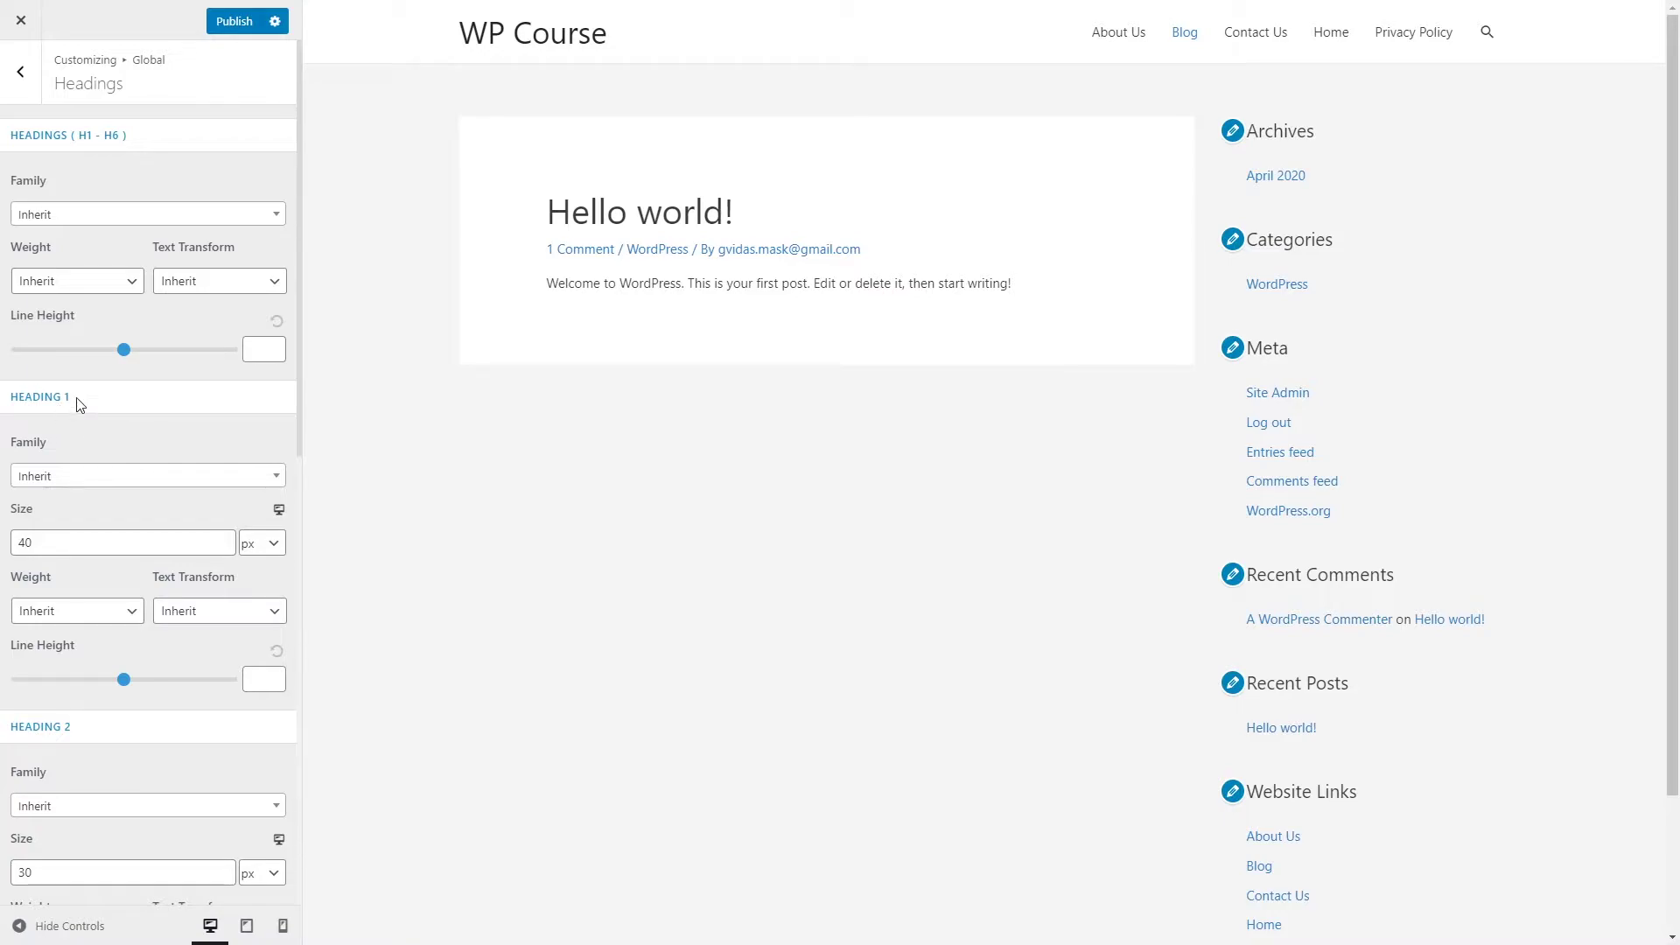
scroll(108, 450, "down", 3)
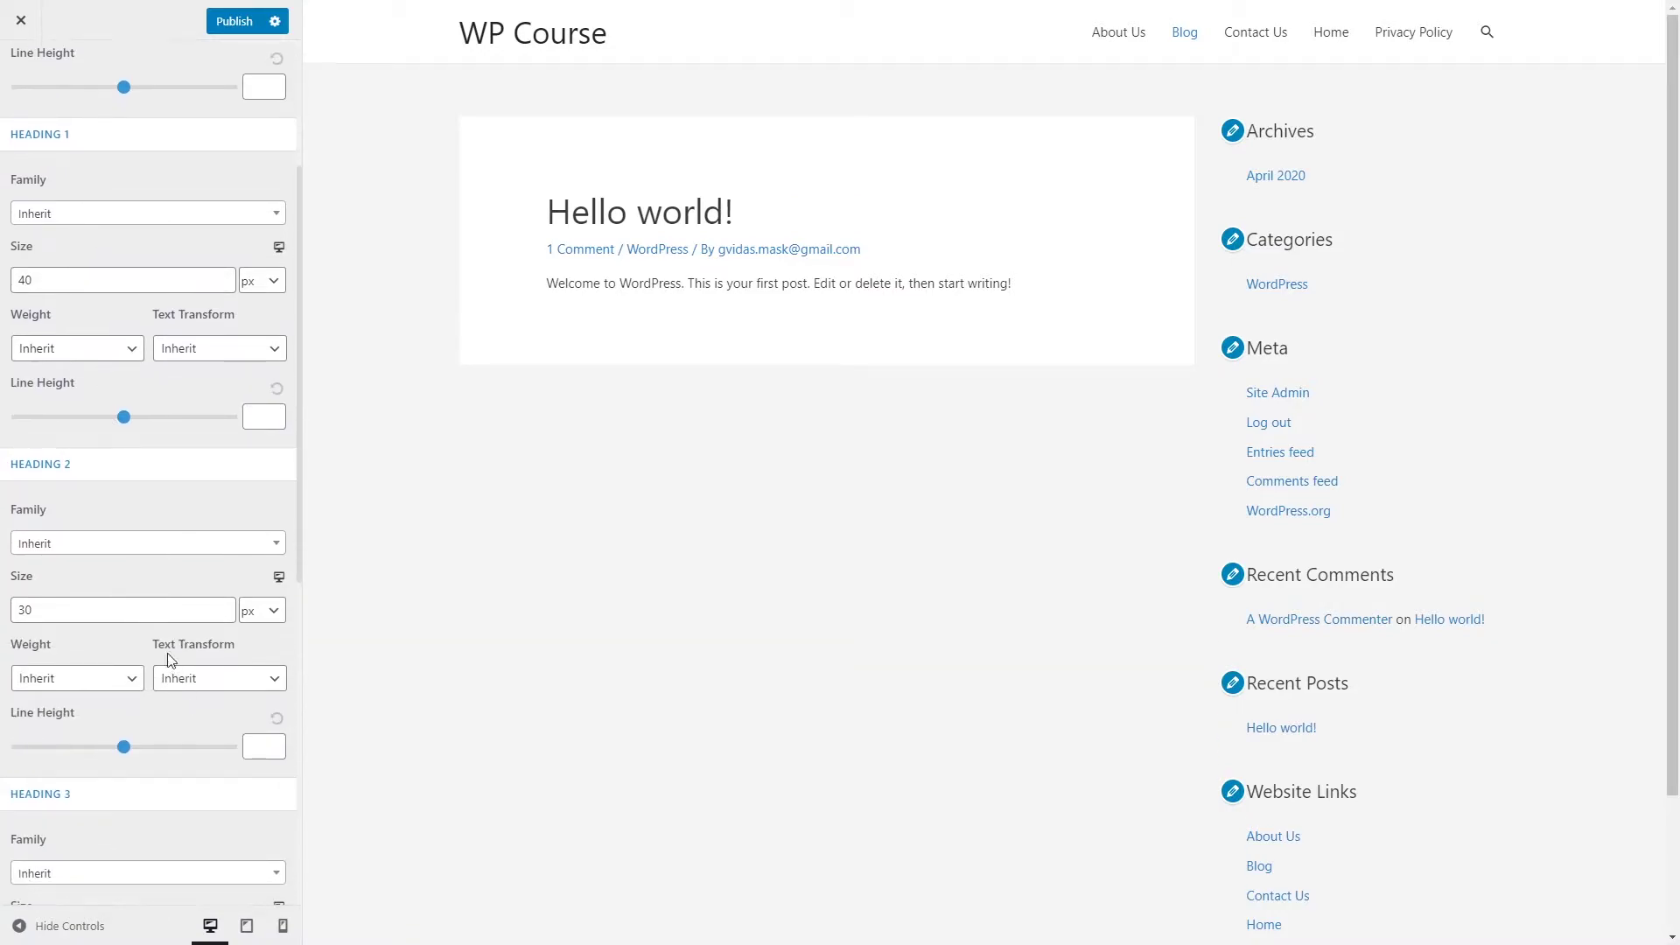
scroll(170, 659, "up", 3)
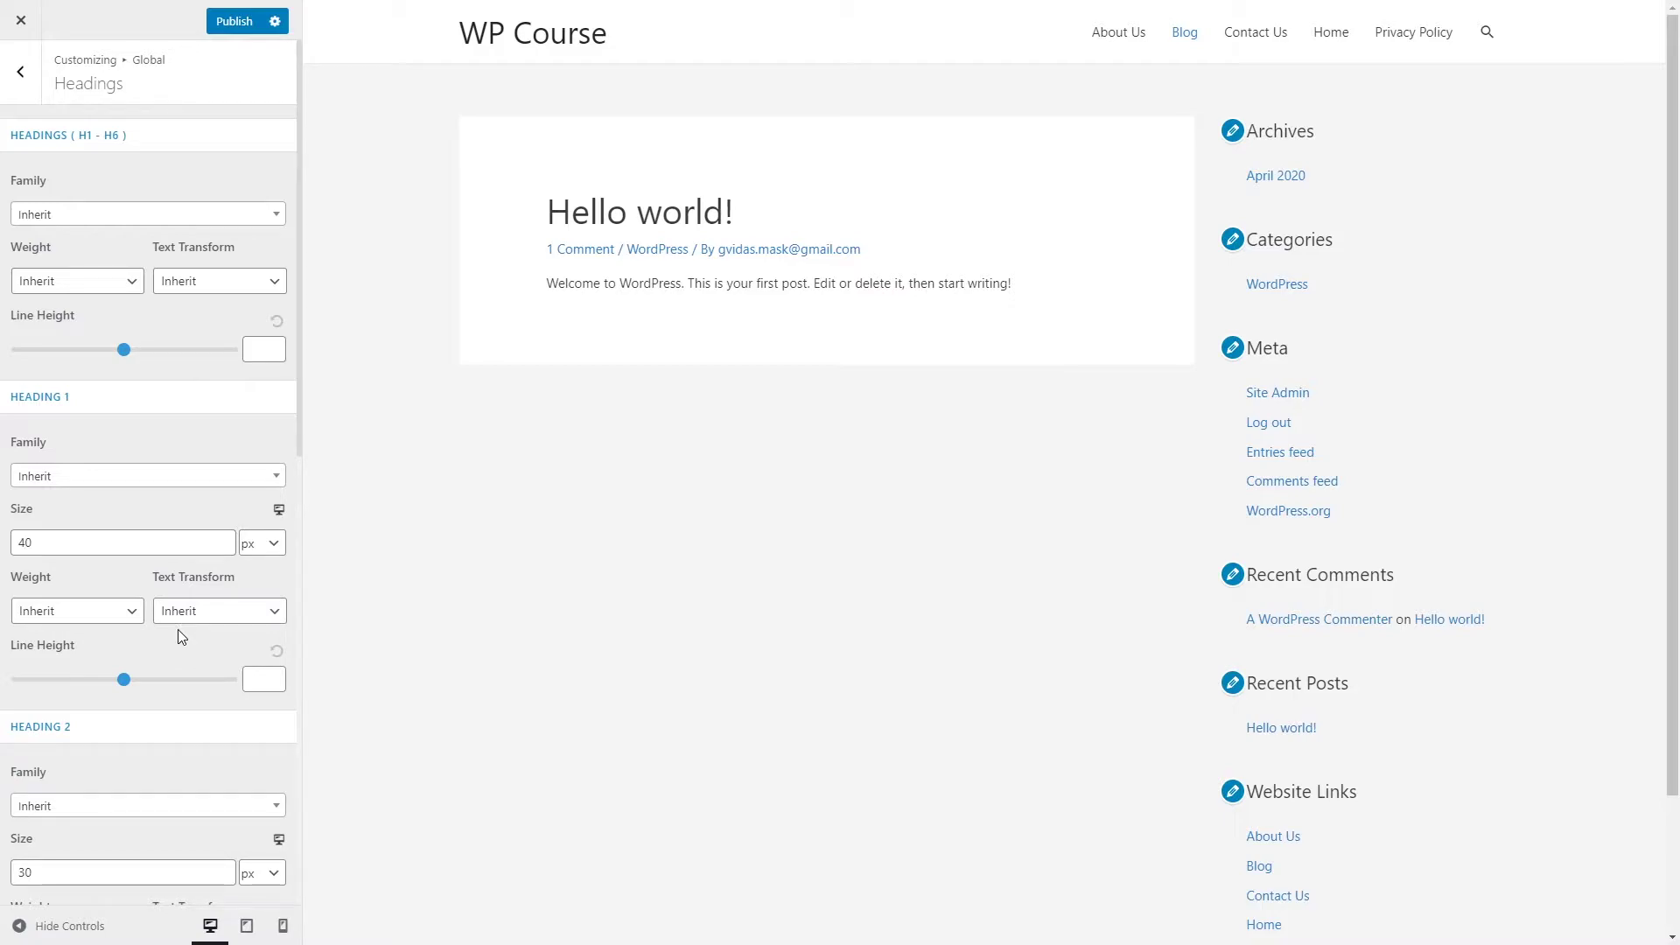
left_click(24, 86)
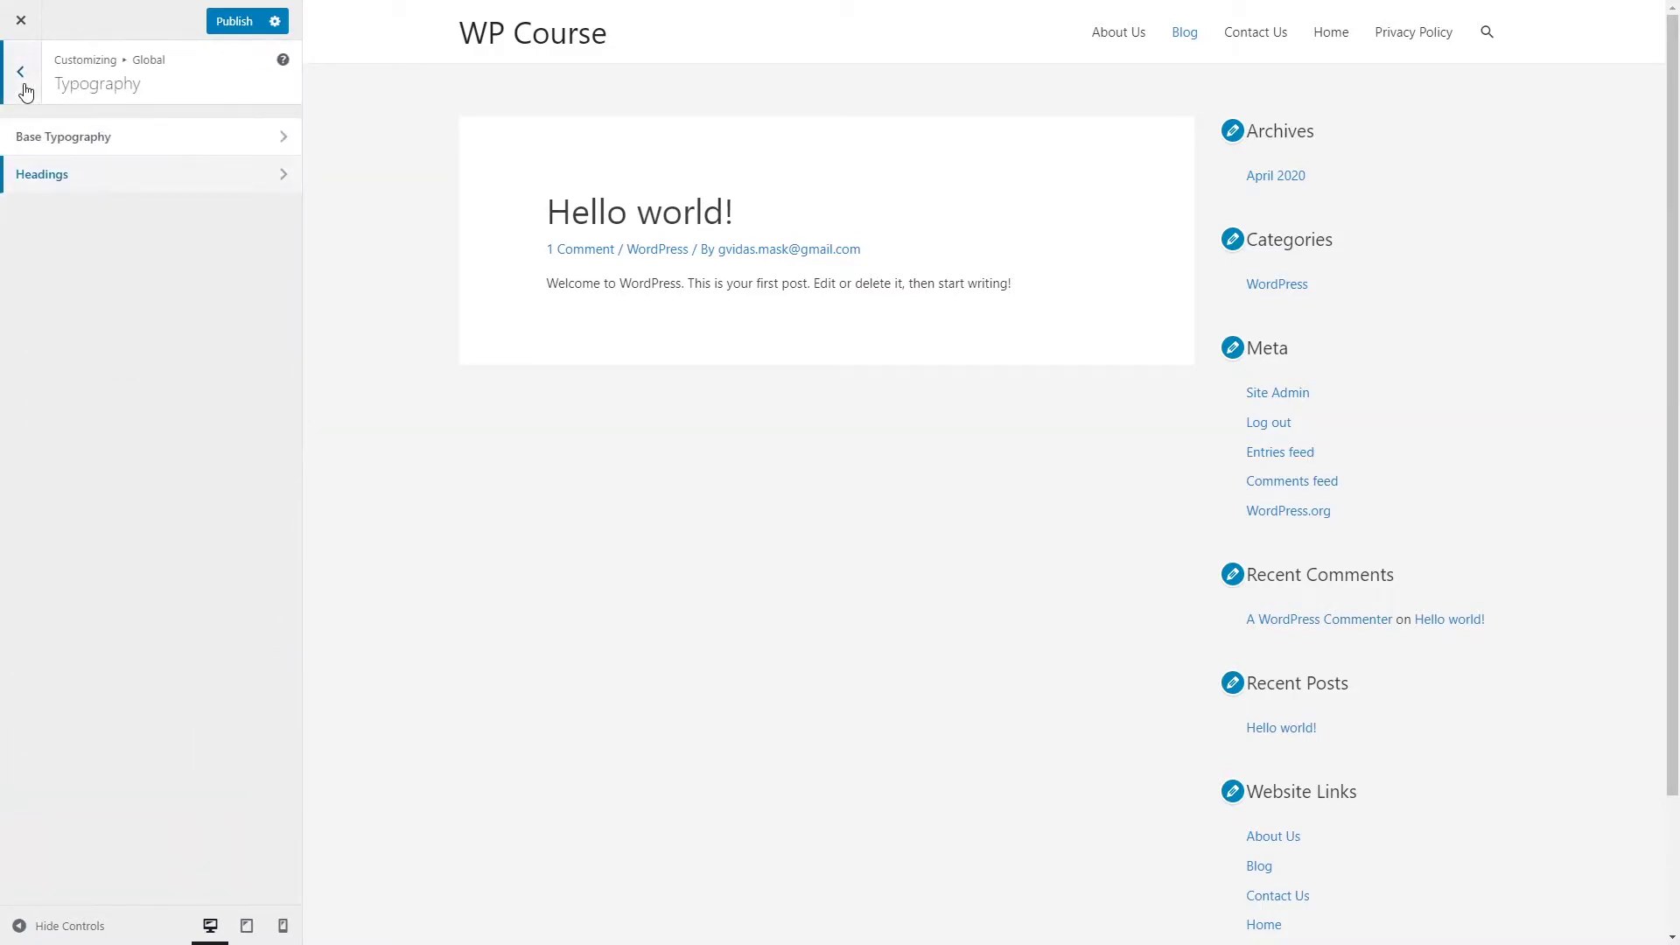
- Set the Base Colors theme colour to orange #dd9933
left_click(26, 90)
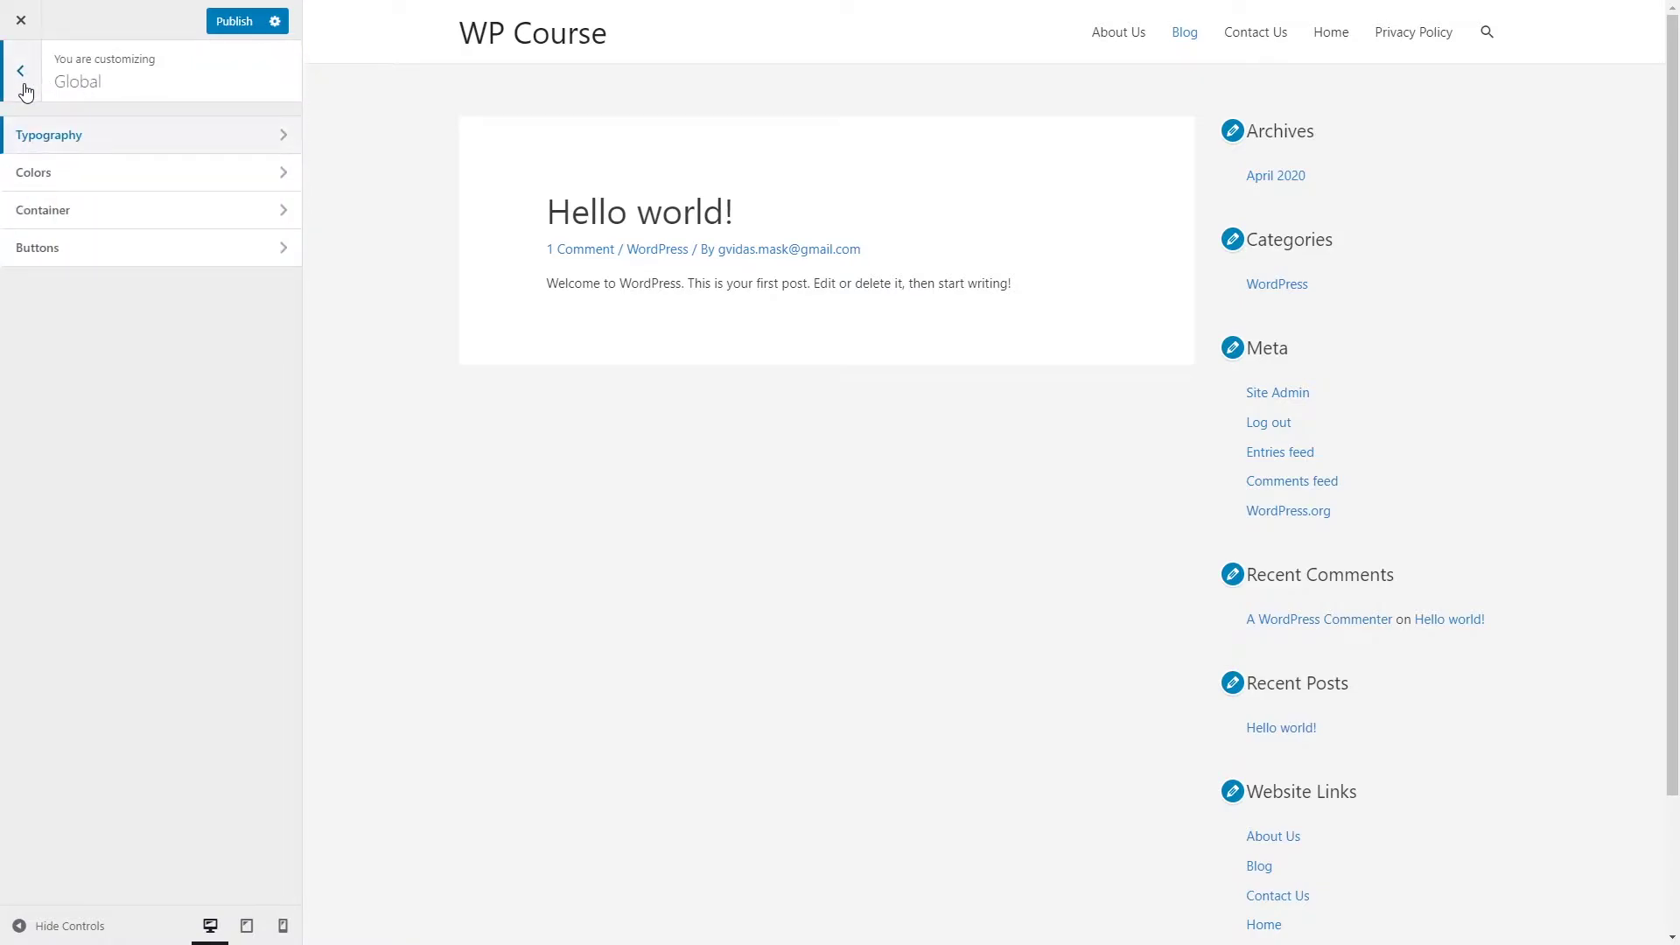
left_click(141, 174)
left_click(162, 140)
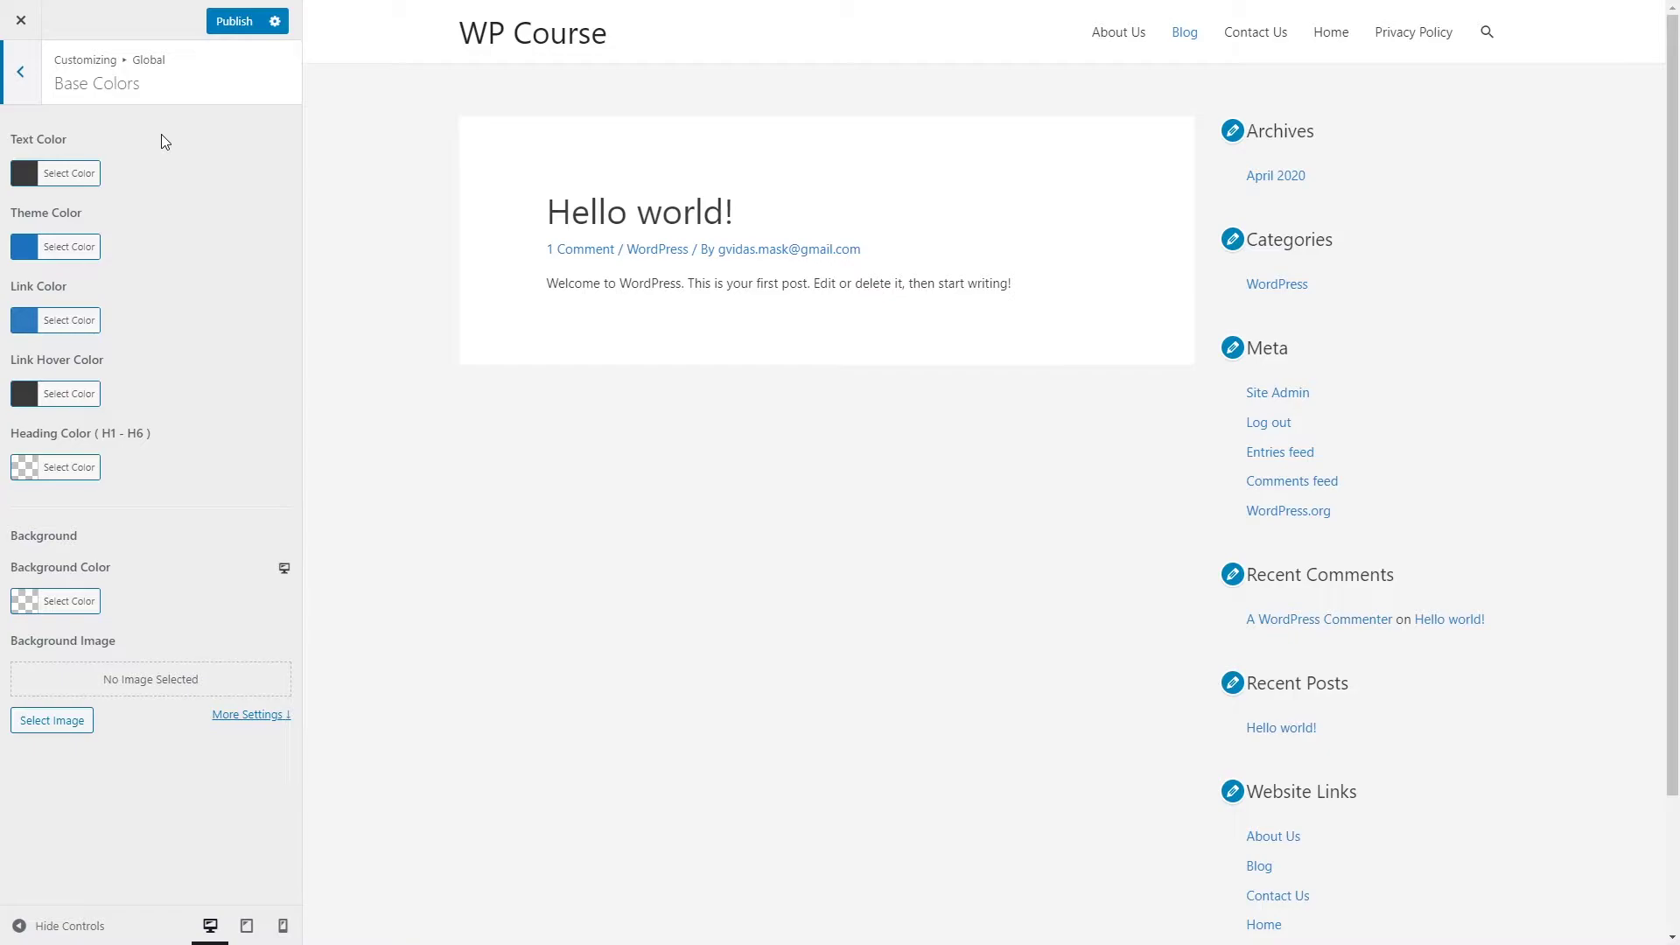
left_click(87, 254)
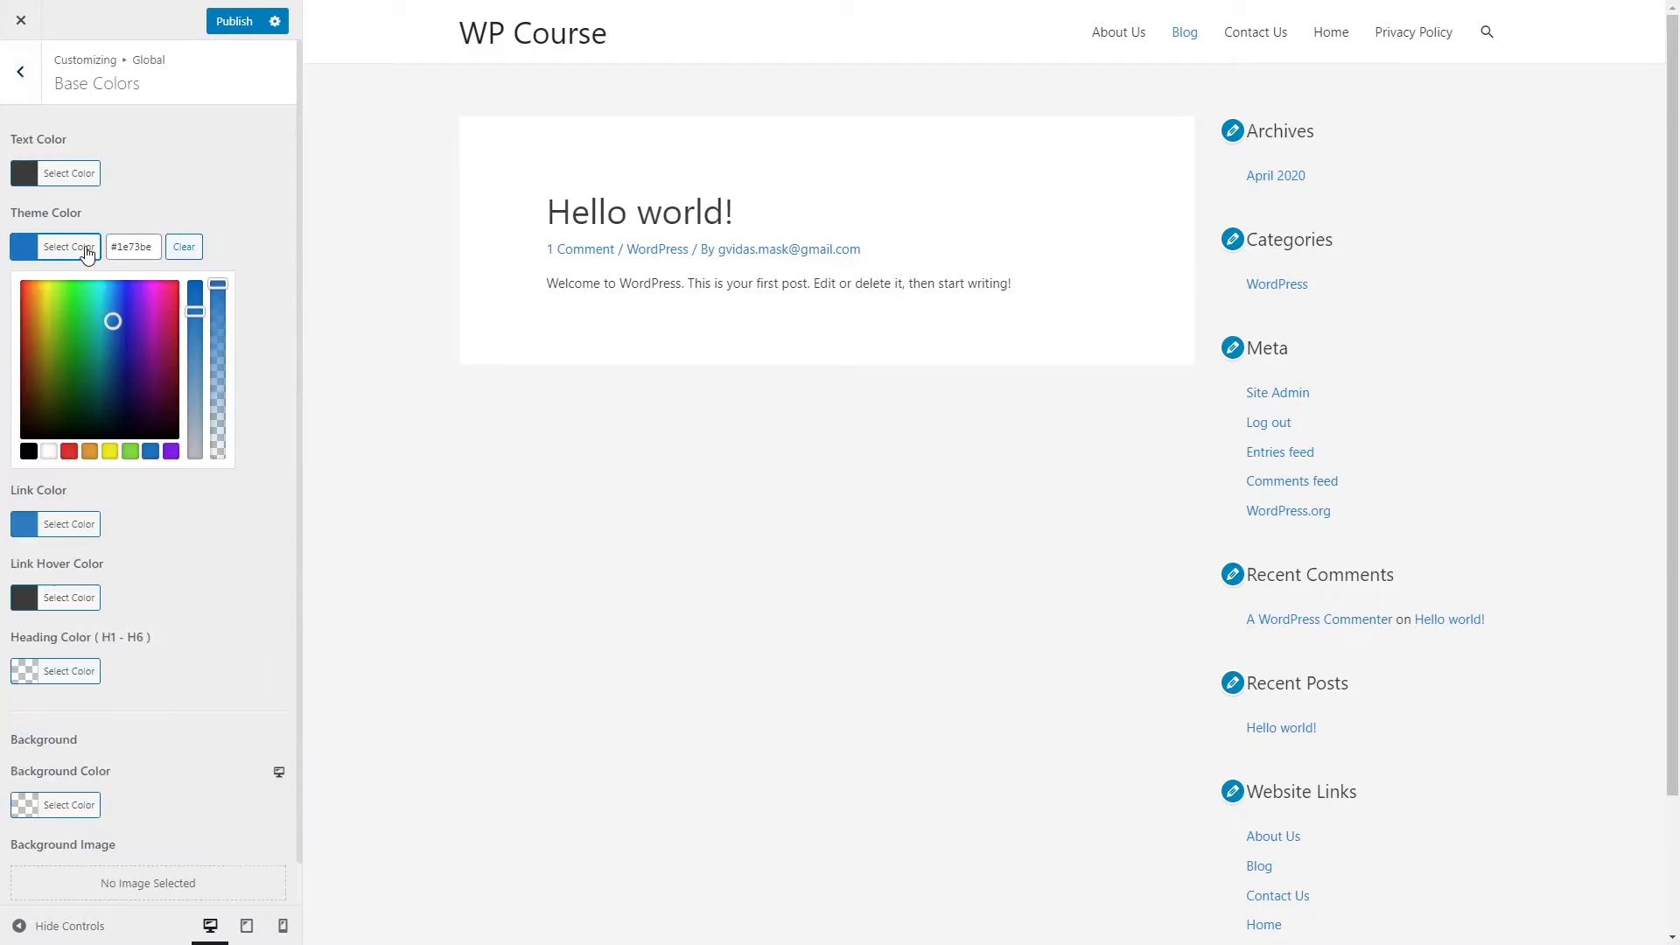
left_click(89, 451)
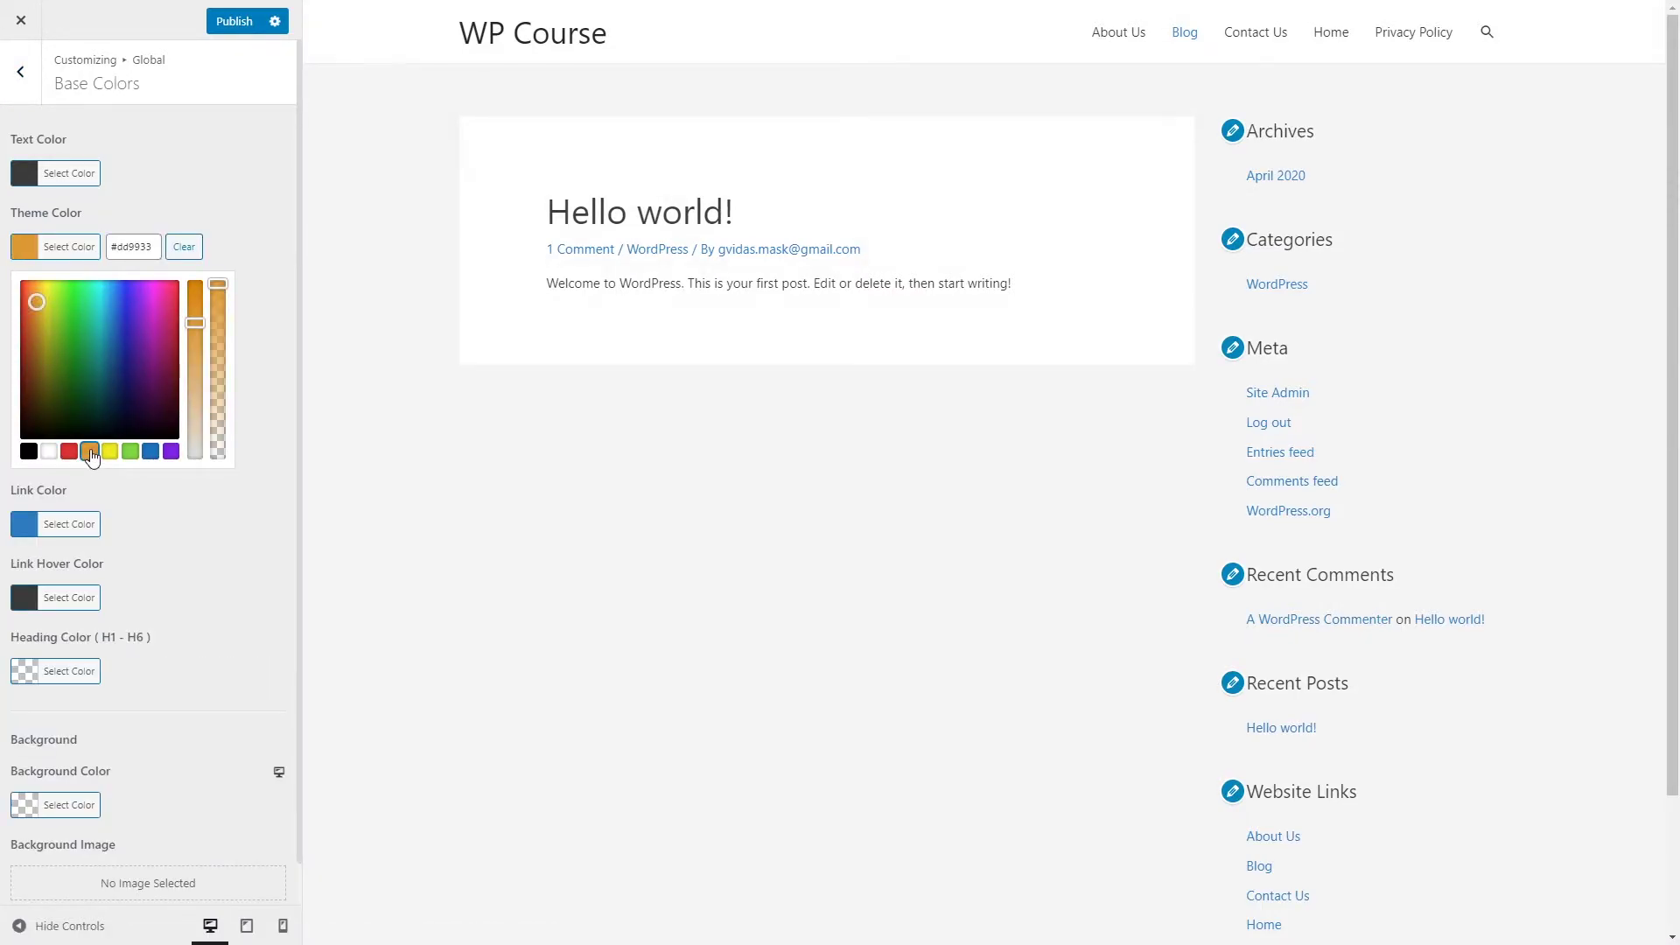
left_click(527, 32)
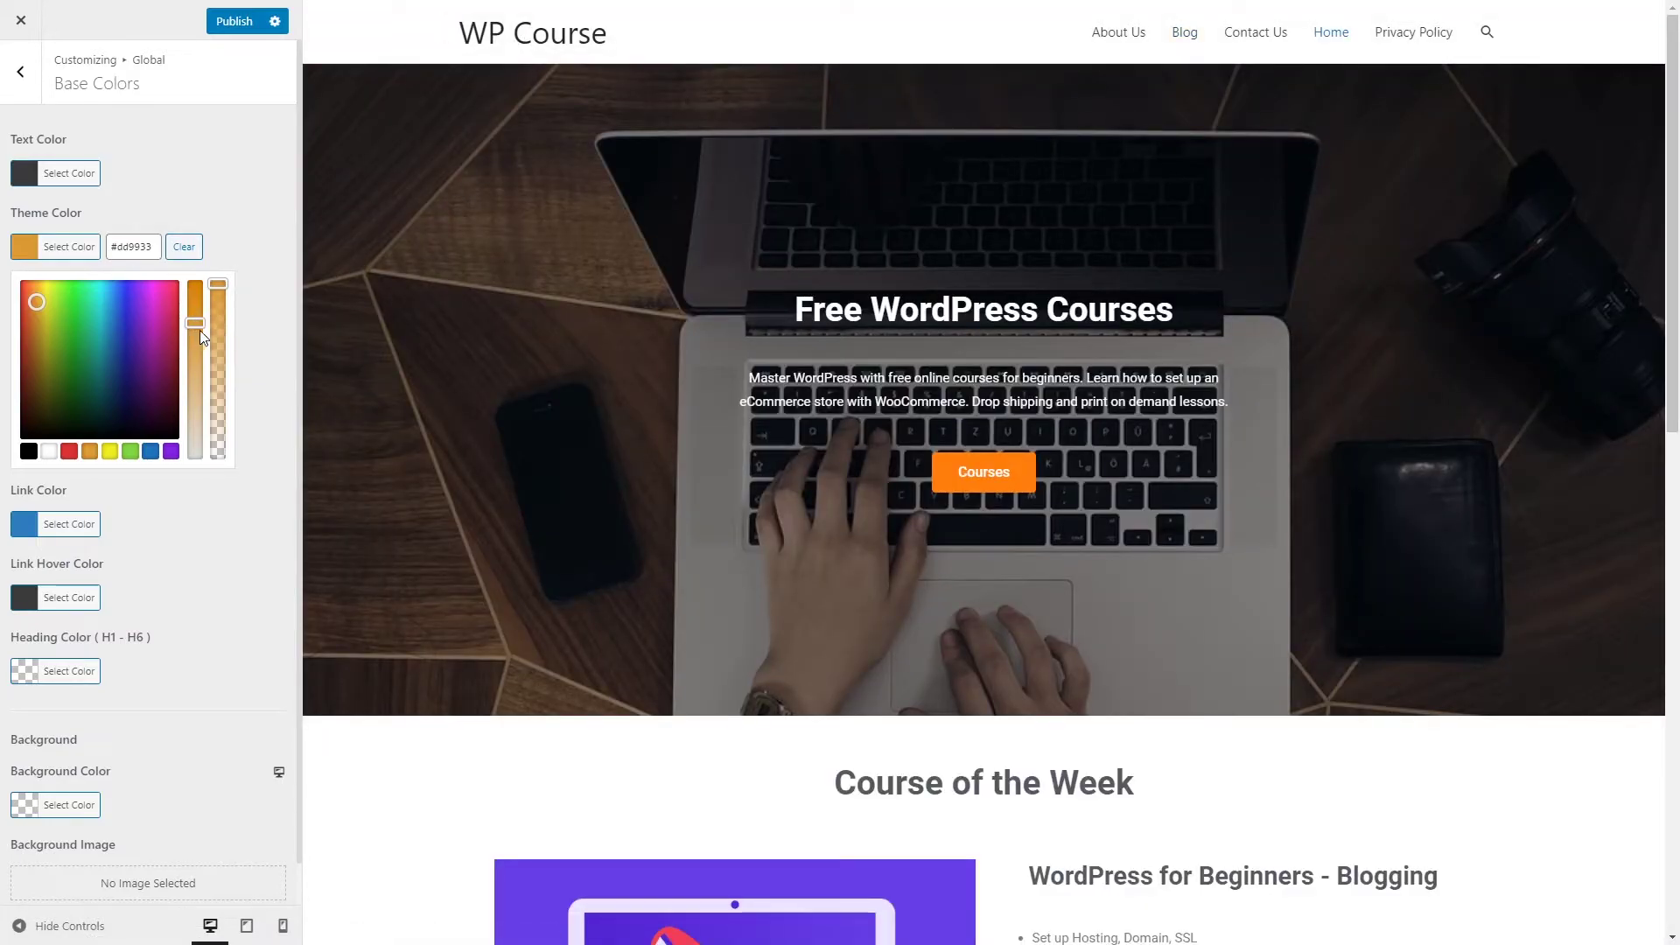
left_click_drag(200, 326, 206, 308)
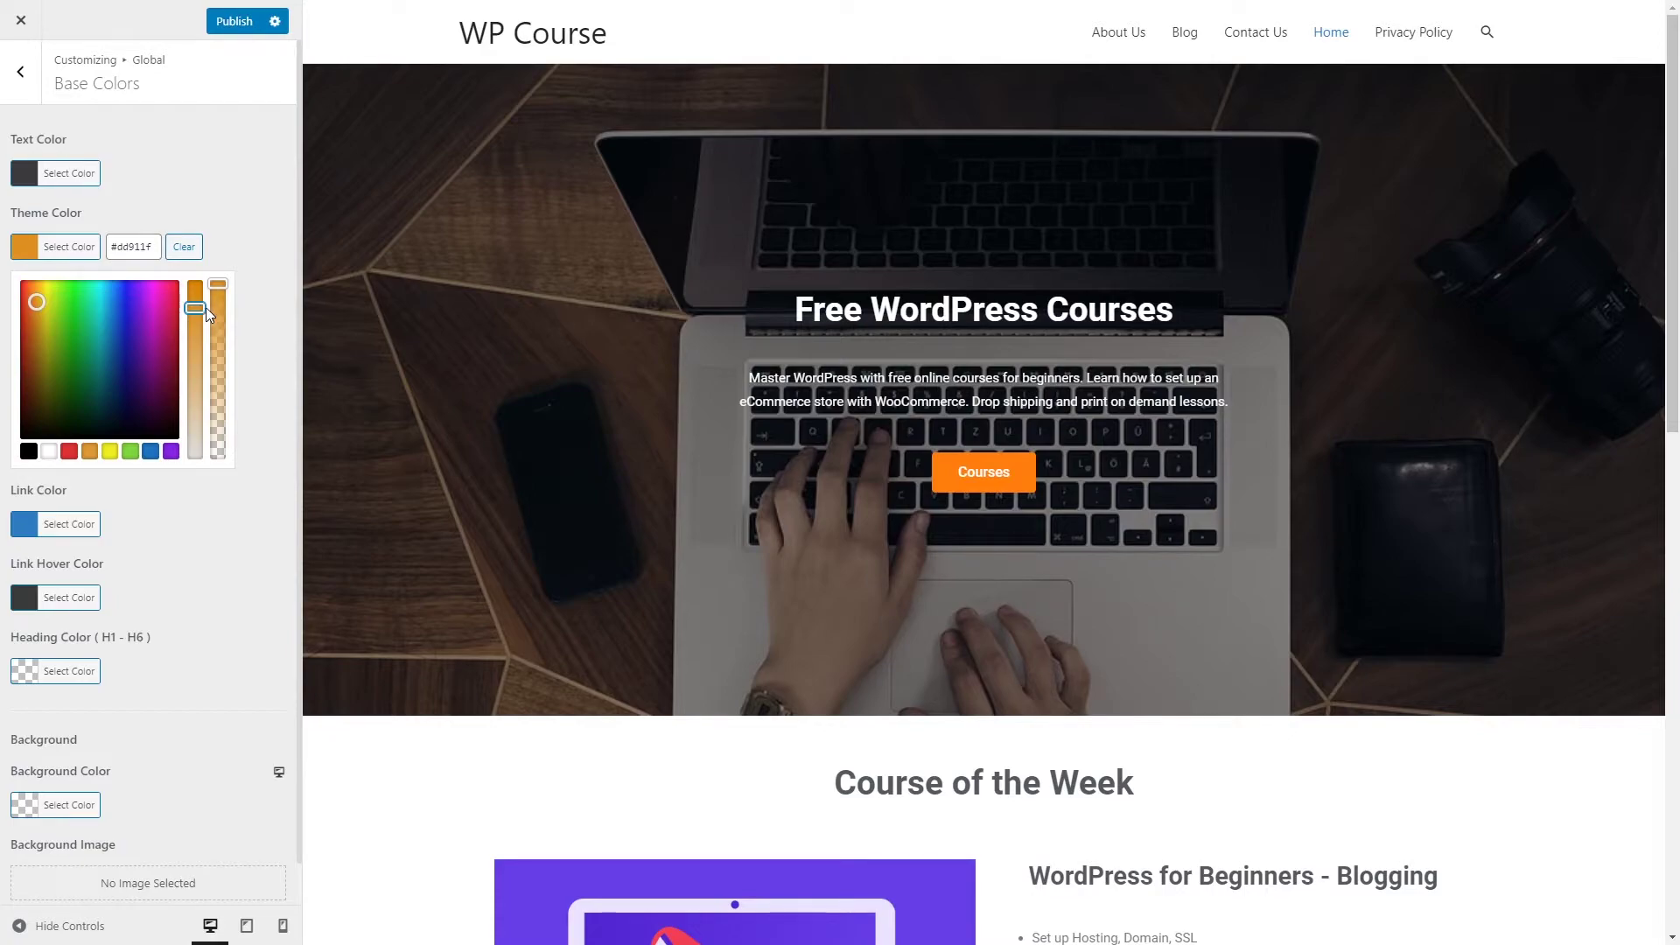
left_click(238, 246)
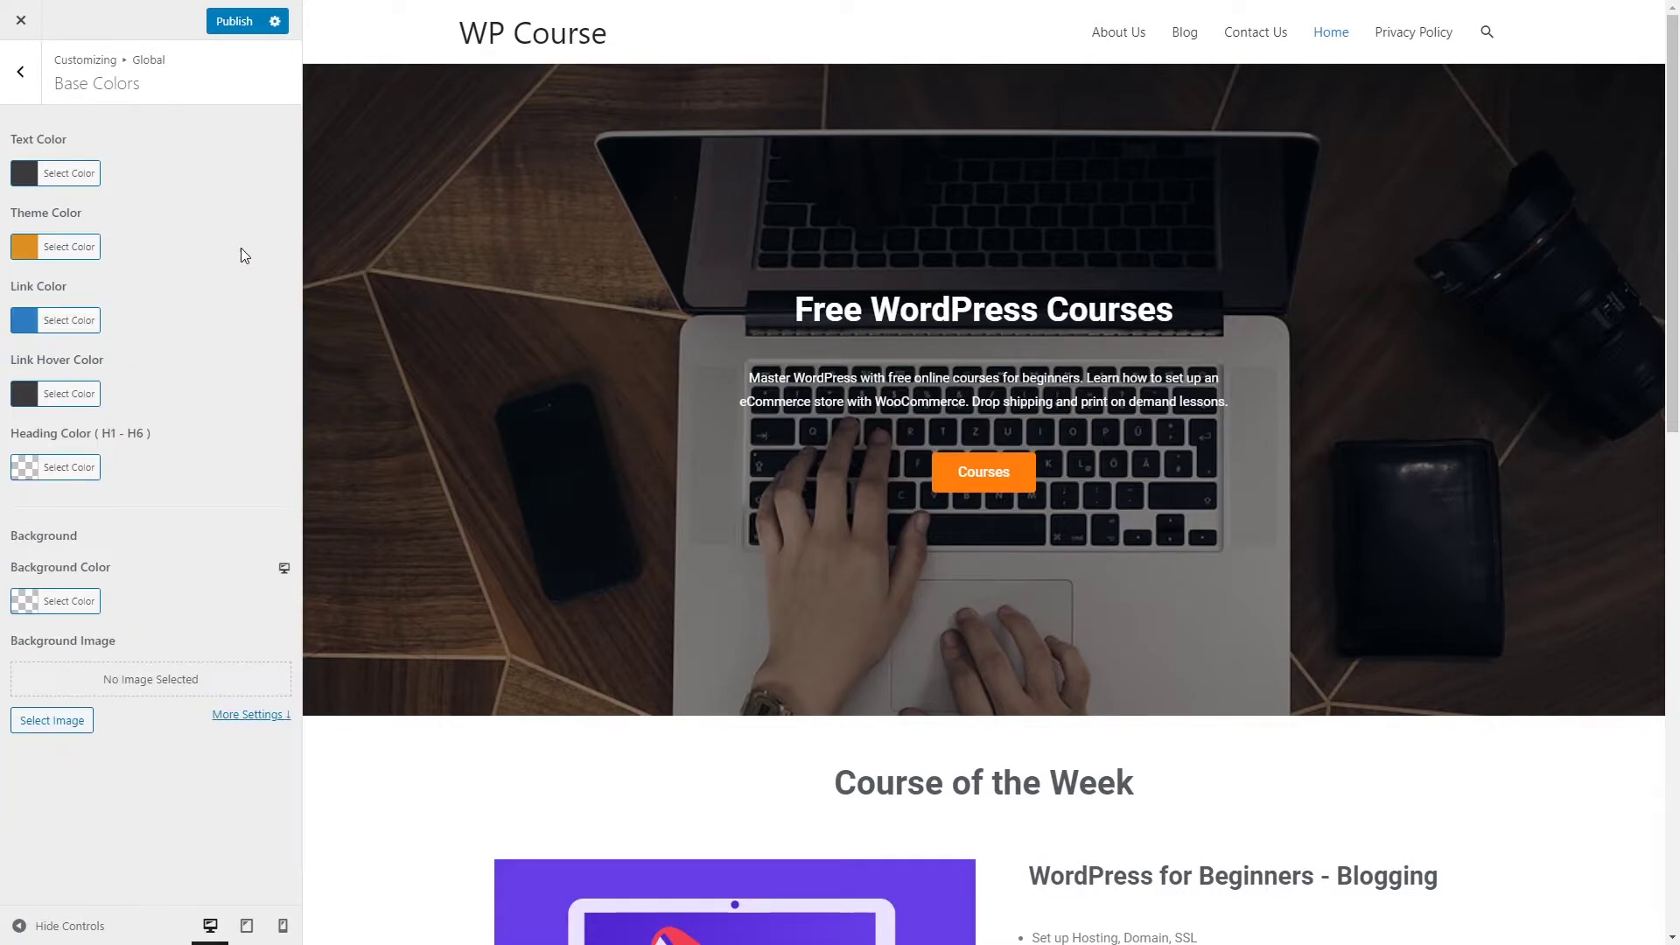
- Set the link colour to darker orange #d38230
left_click(75, 324)
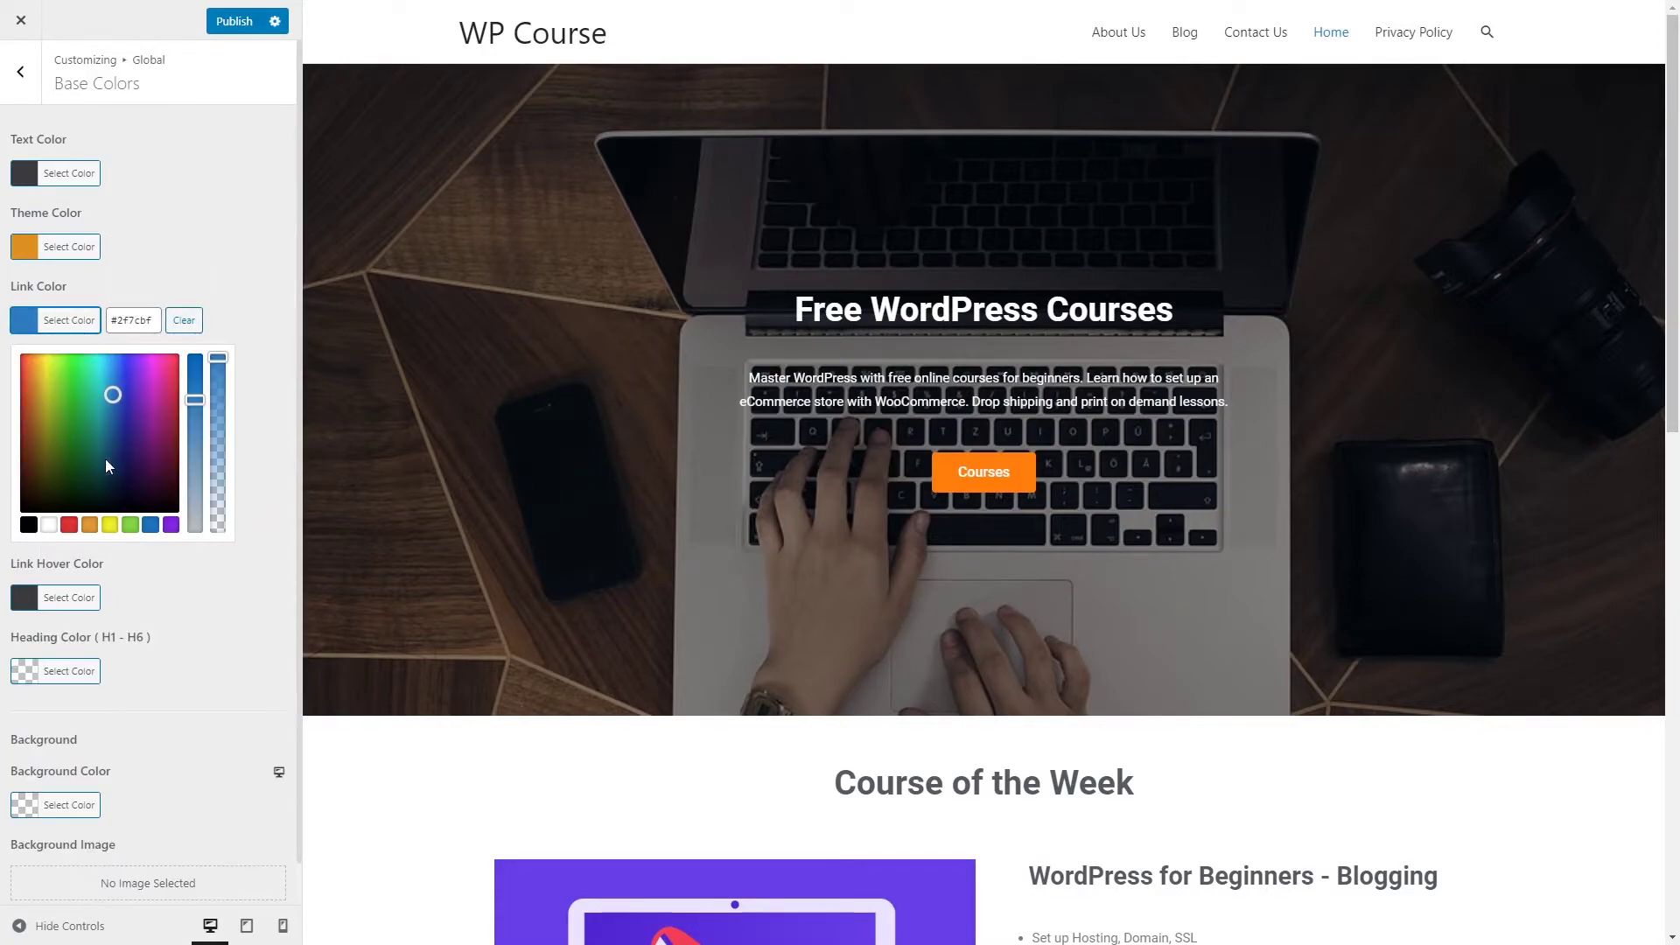
left_click(89, 525)
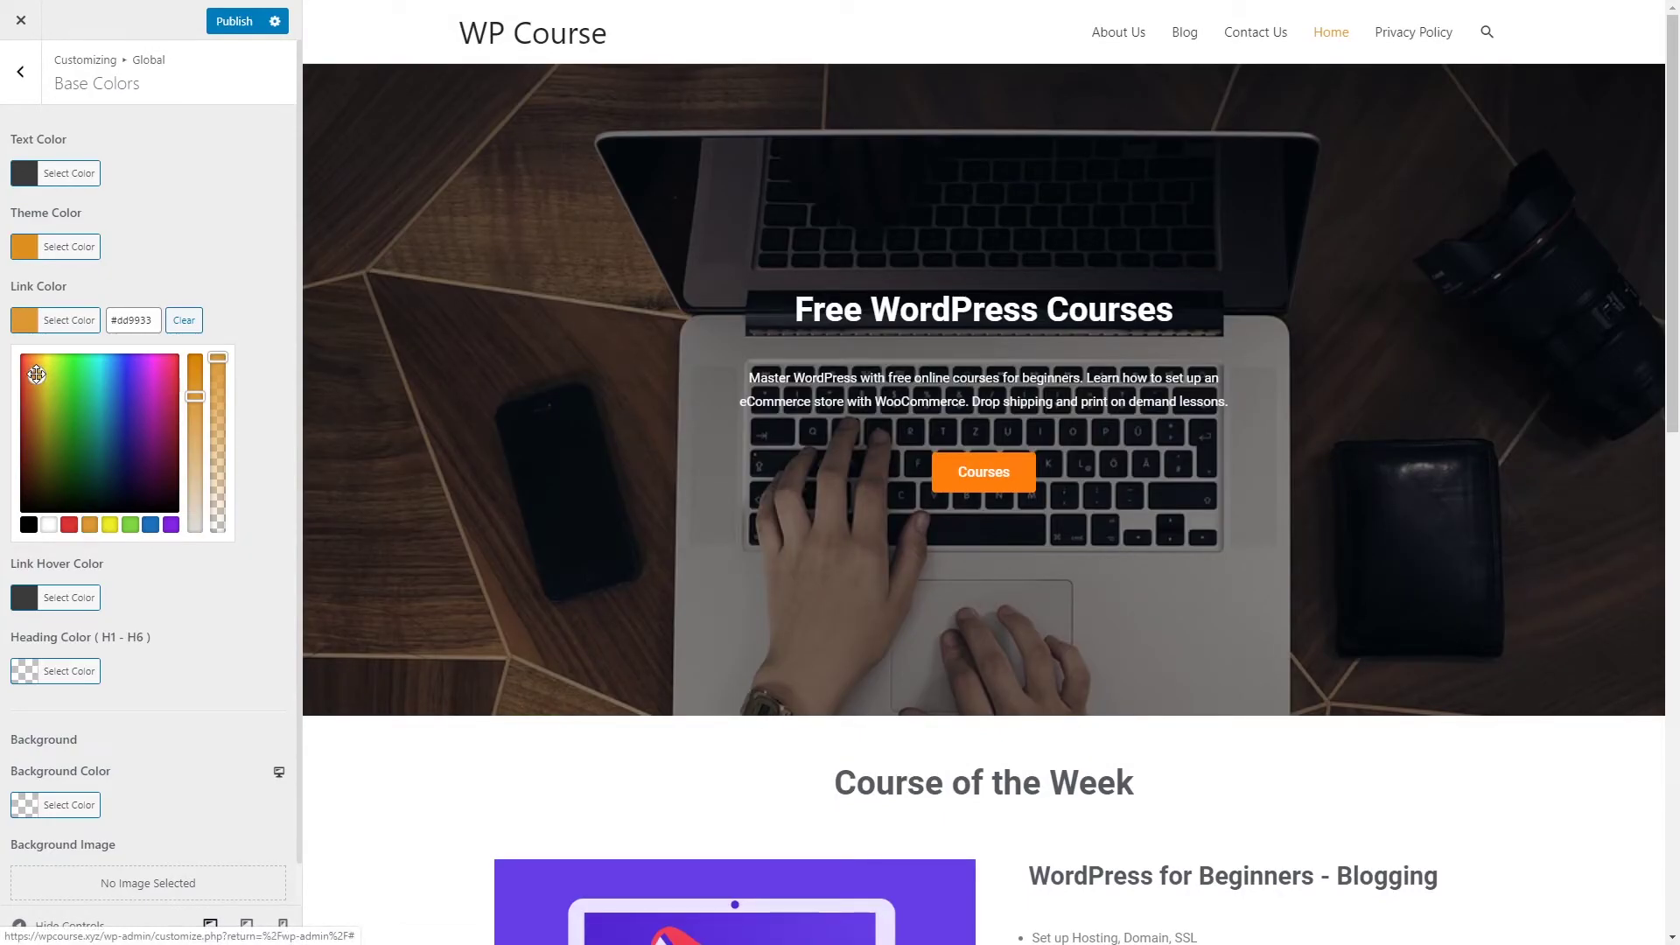
left_click(33, 380)
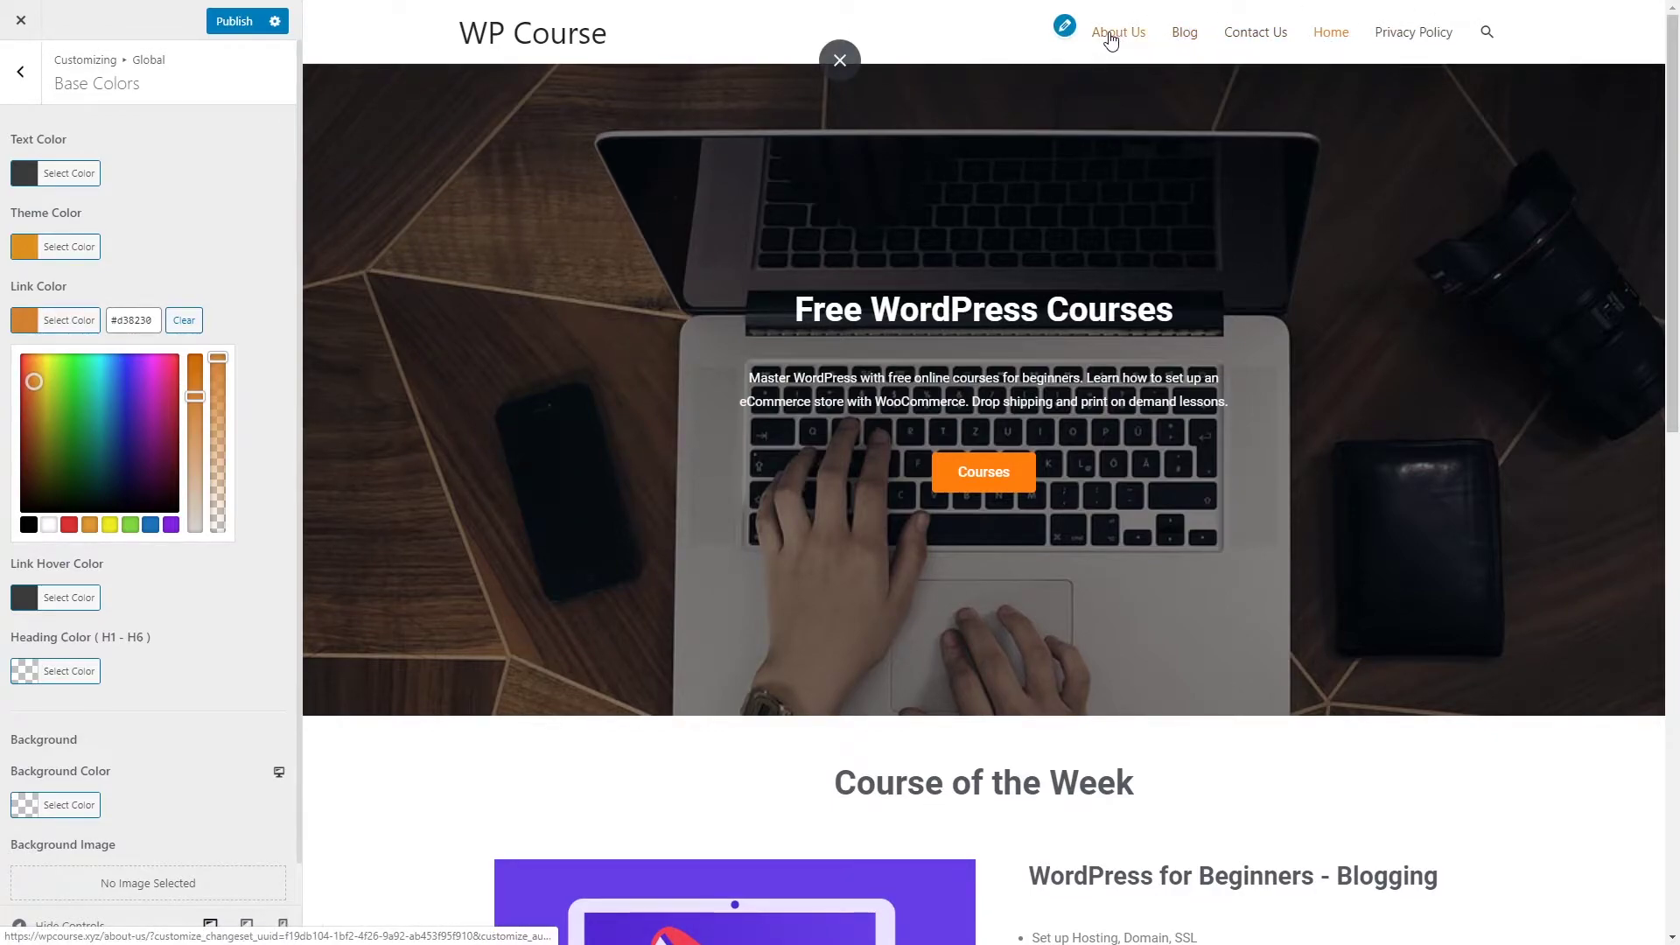
left_click(214, 229)
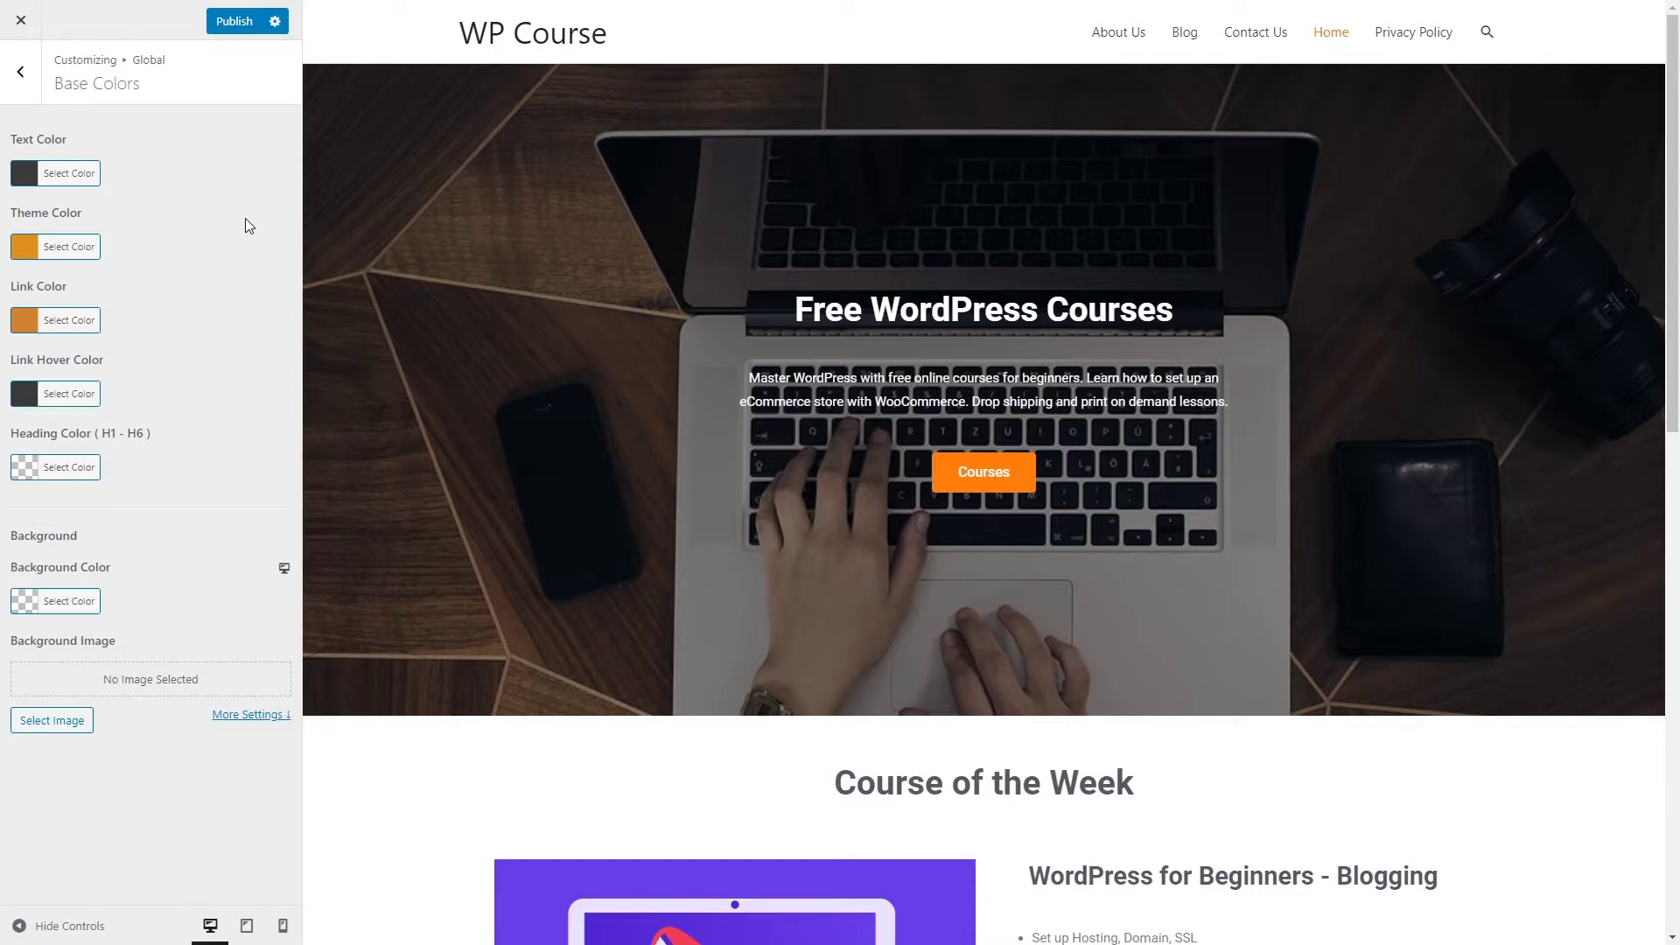
left_click(25, 78)
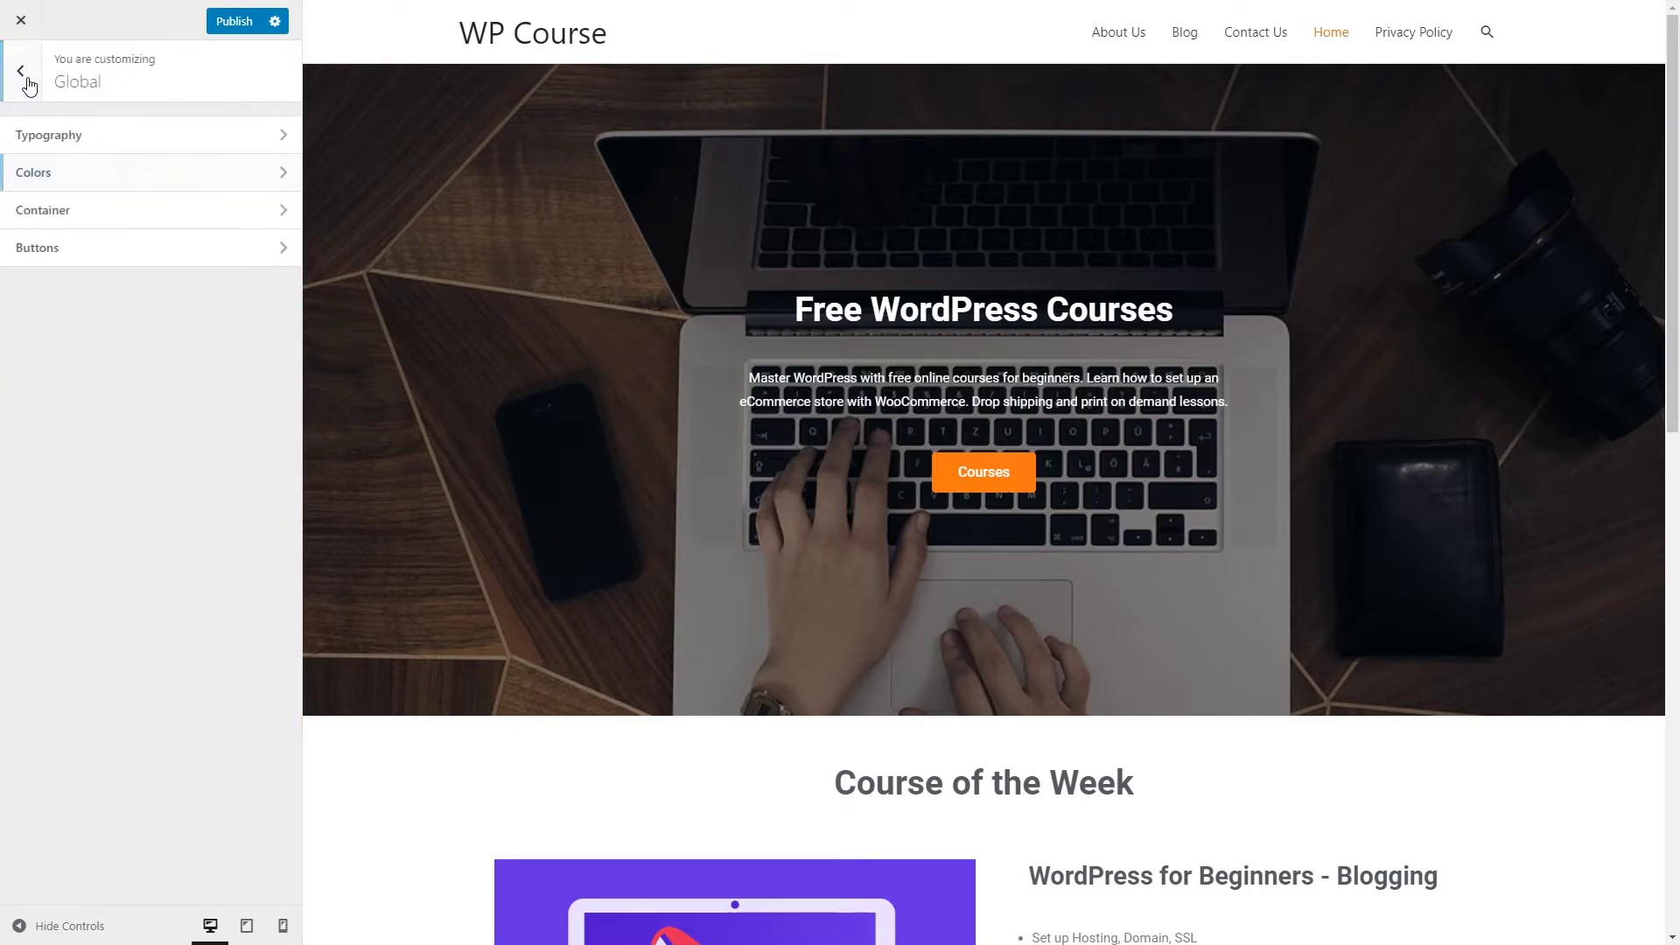
- Review the Global Container and Buttons settings, with button padding at 10/40/10/40 px
left_click(139, 211)
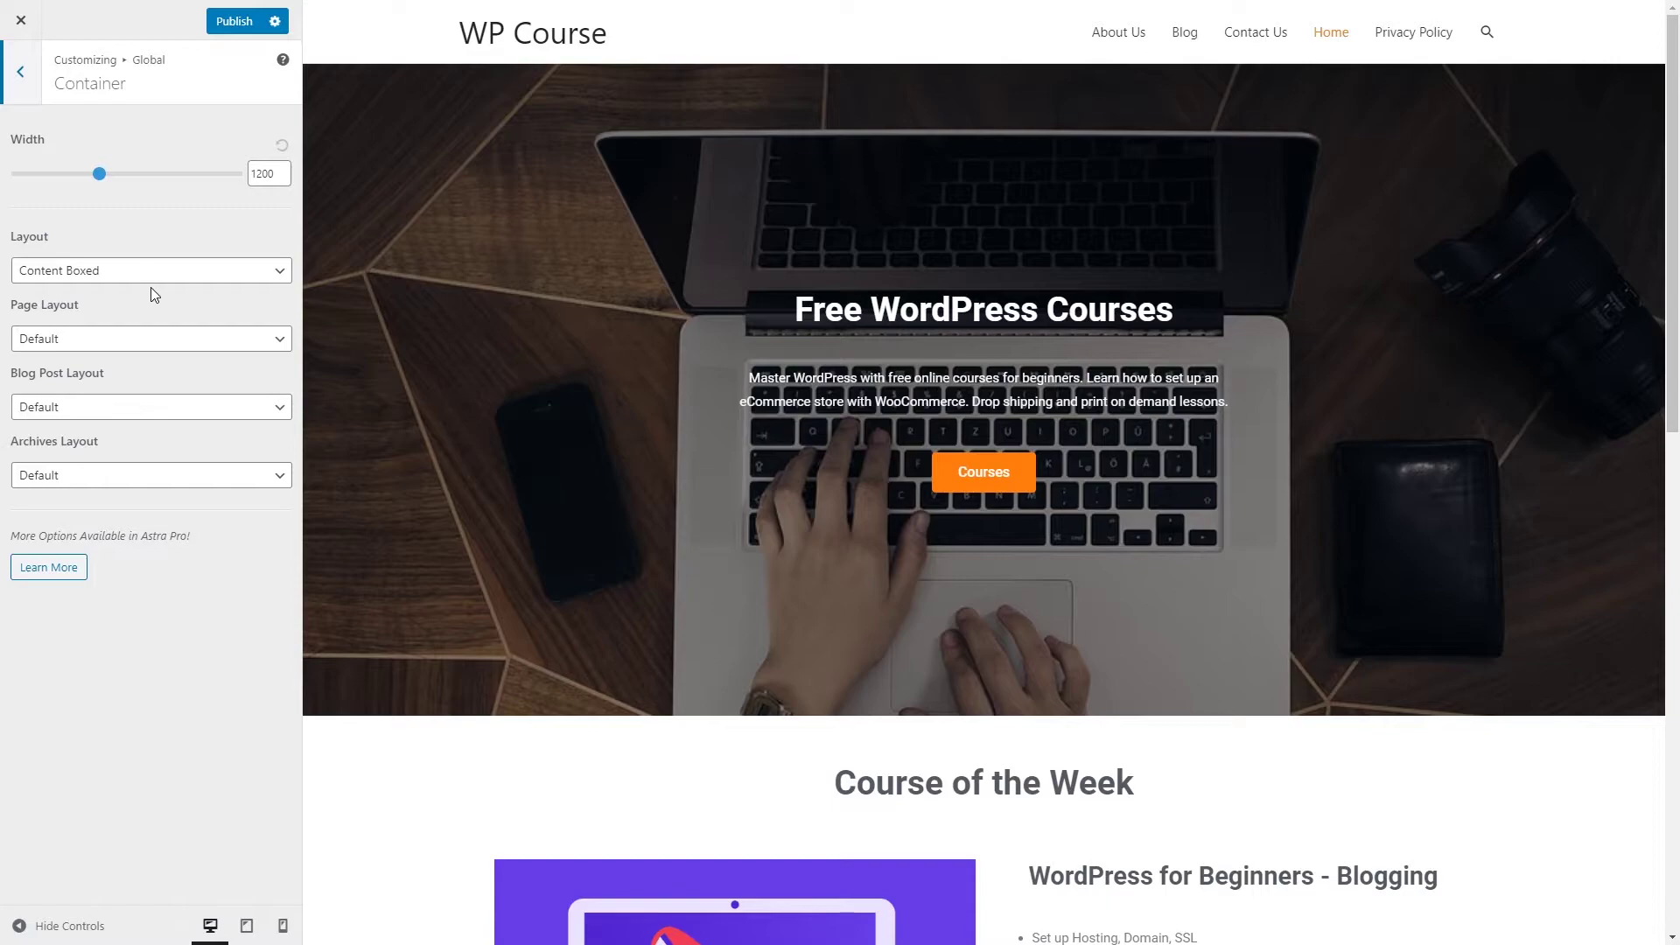
left_click(21, 74)
left_click(68, 246)
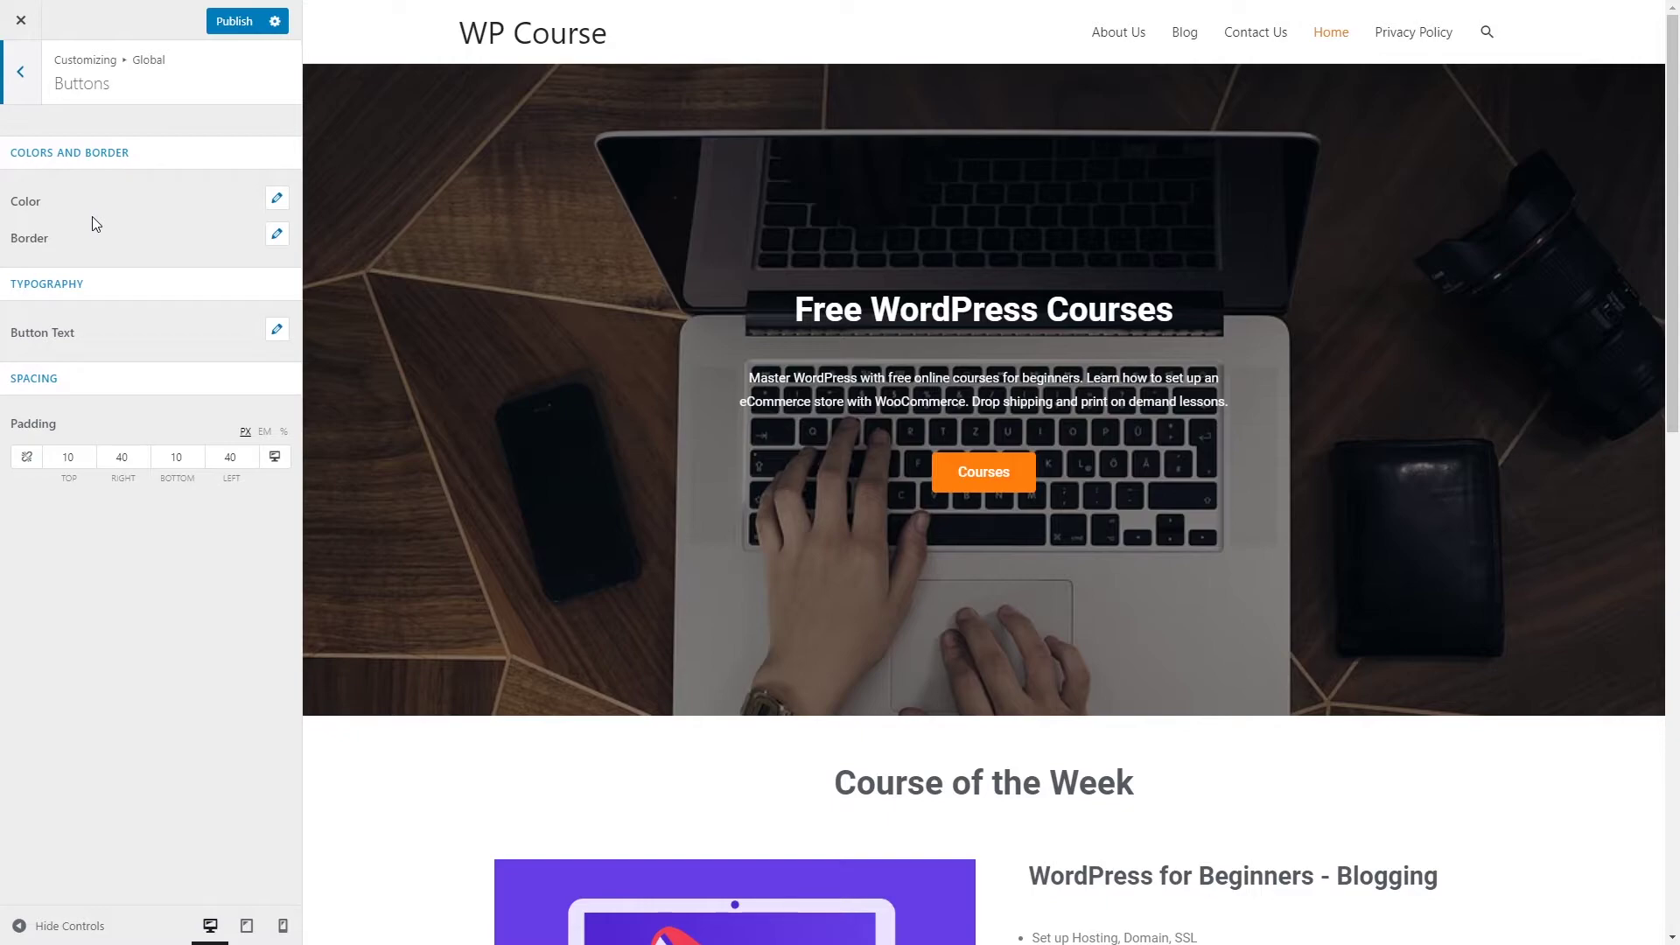
left_click(23, 86)
left_click(28, 91)
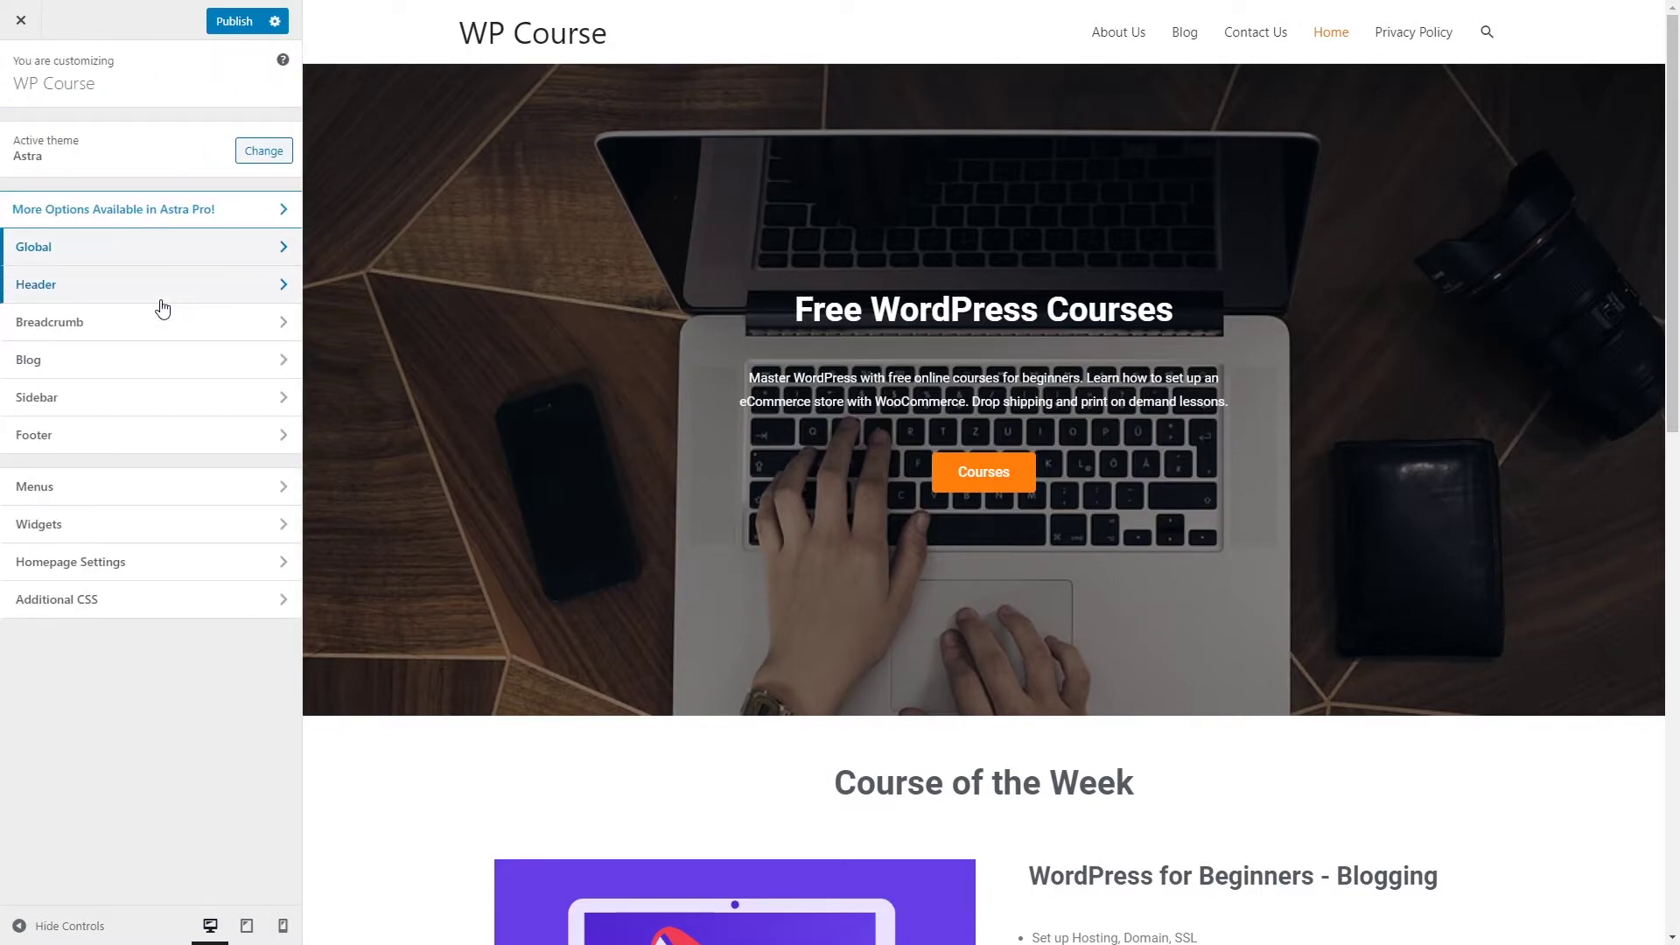
- Choose Logo-WP-Course.png as the site logo and stretch the crop over the whole image
left_click(192, 287)
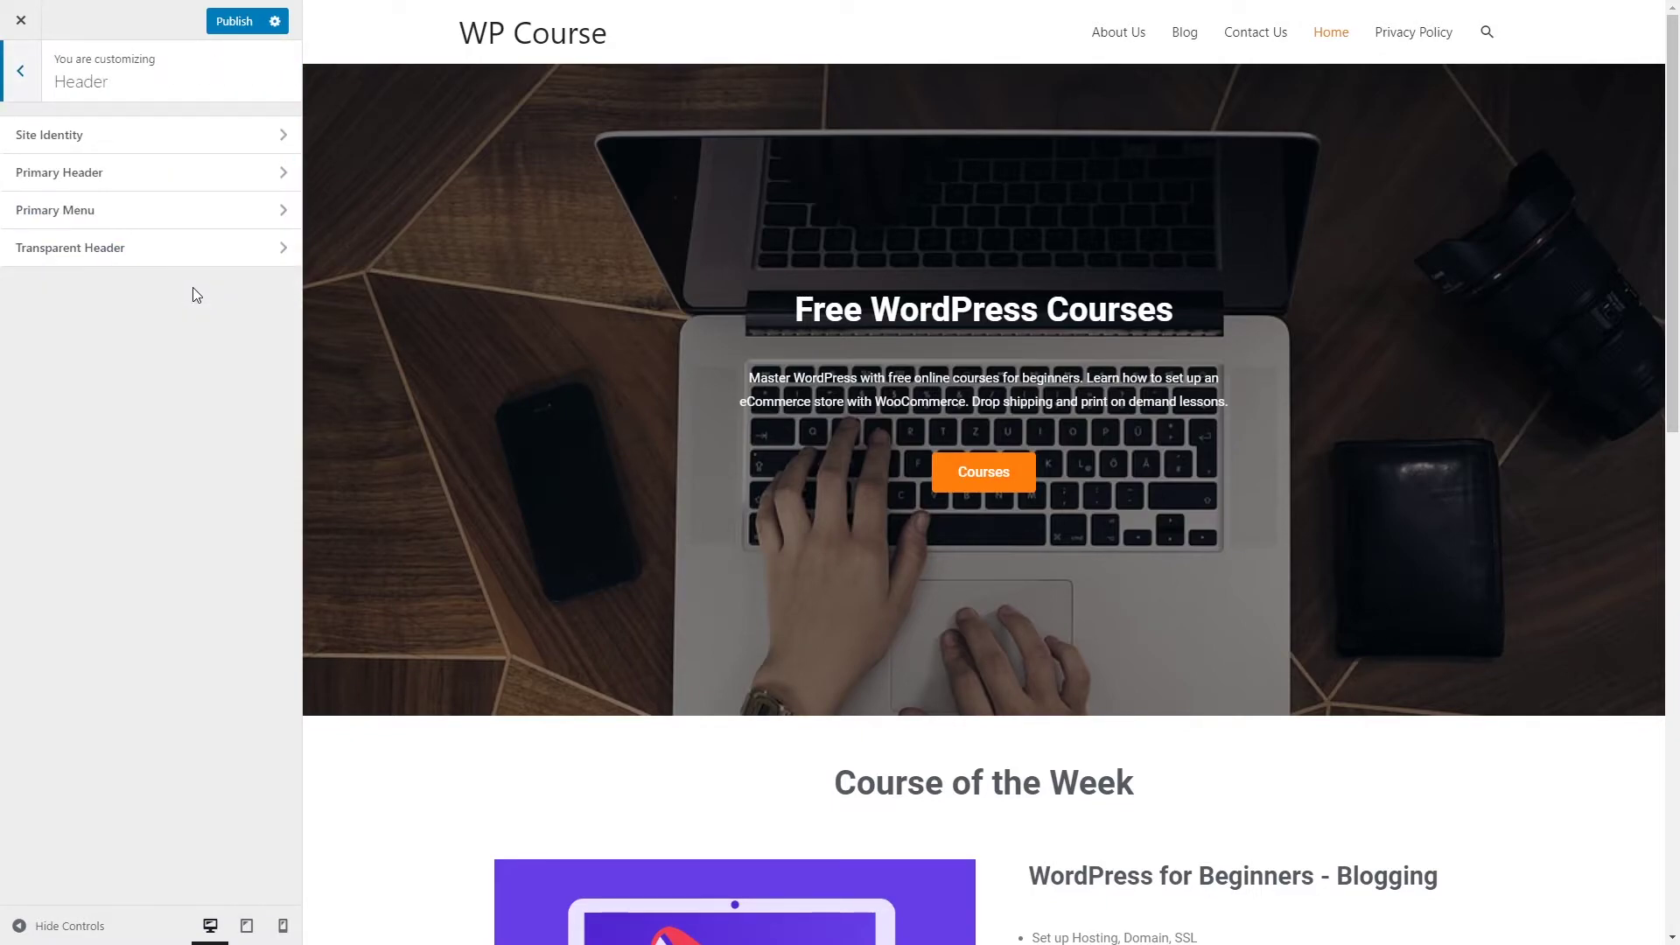
left_click(159, 144)
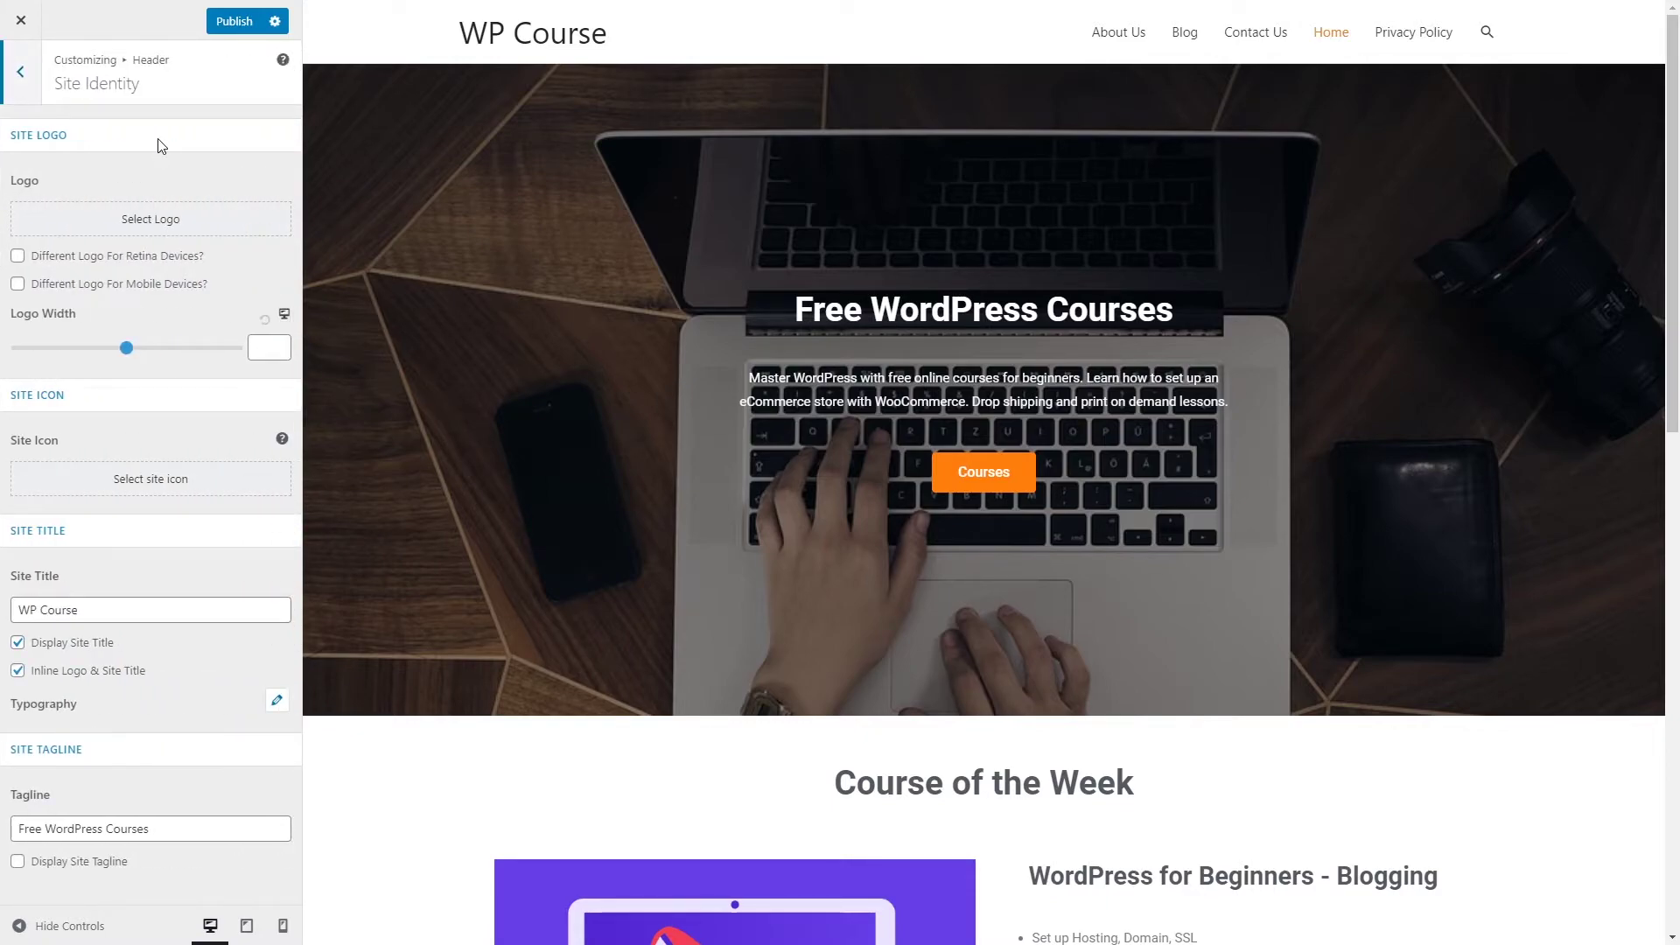
left_click(144, 219)
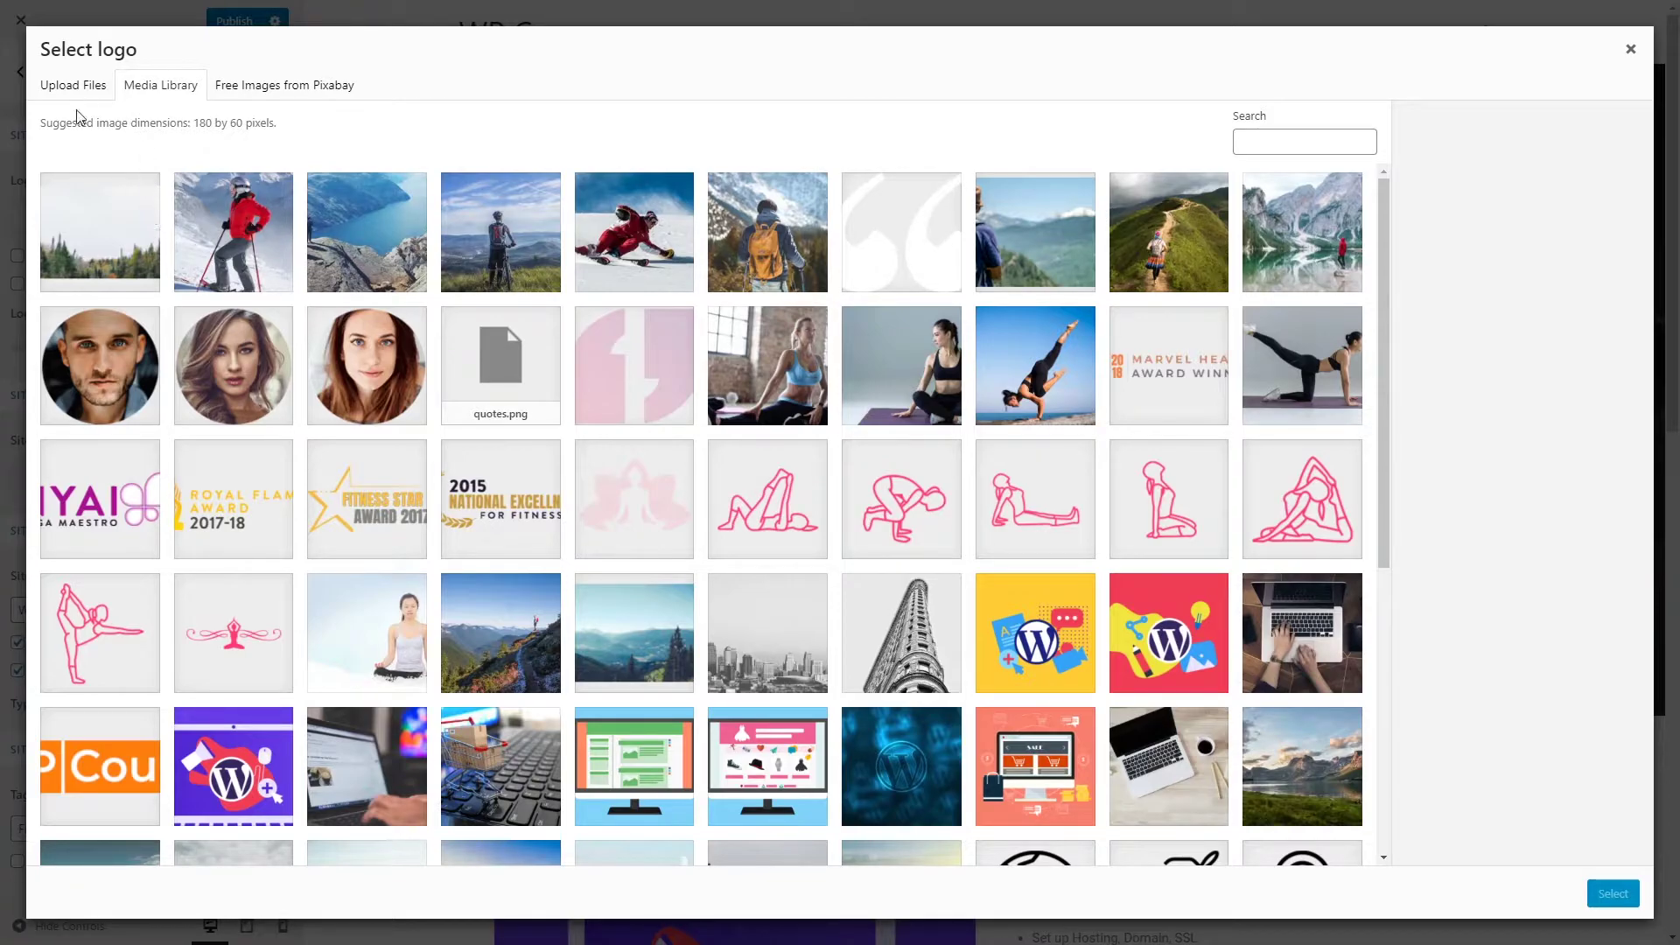
left_click(70, 86)
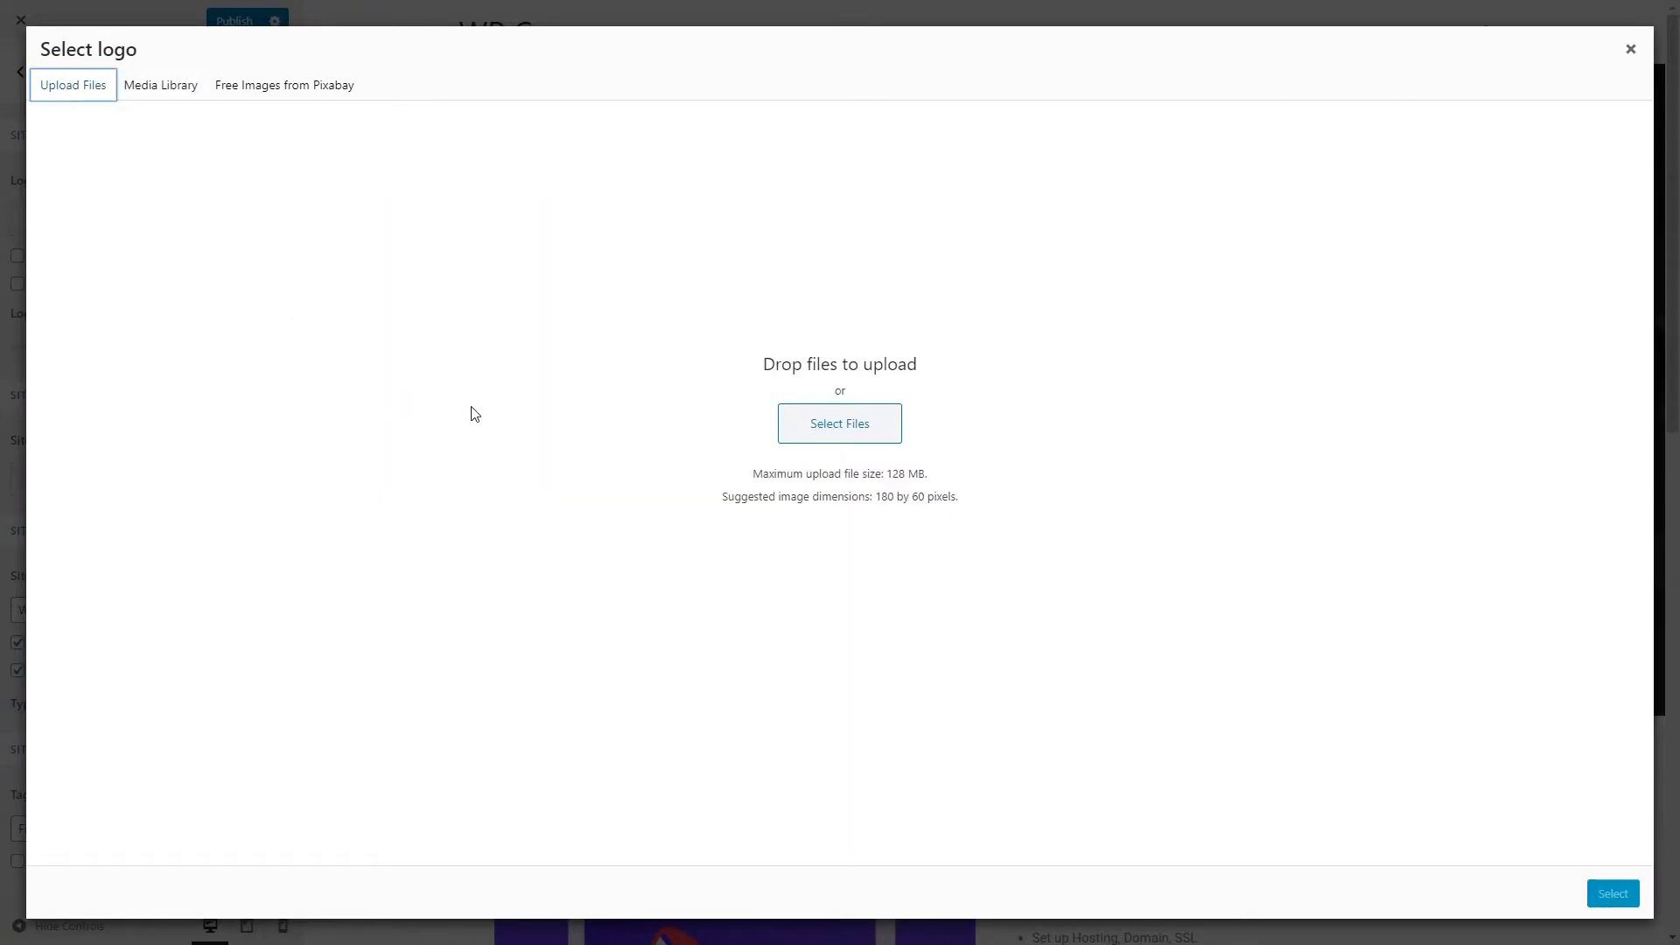
left_click(153, 86)
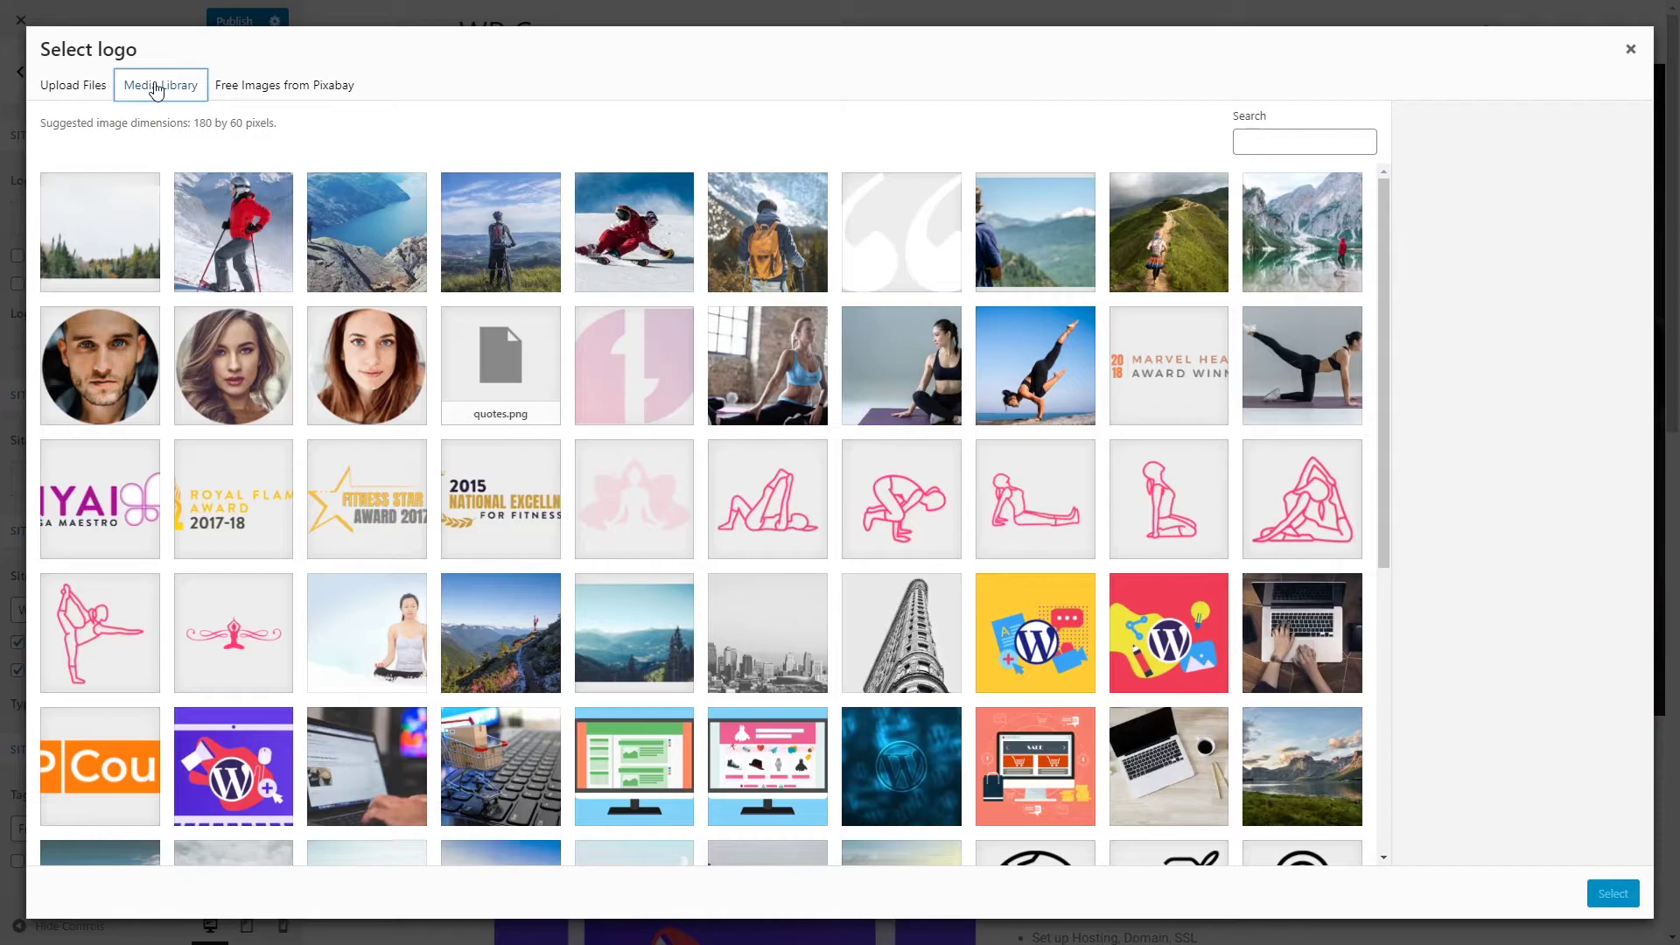
left_click(114, 761)
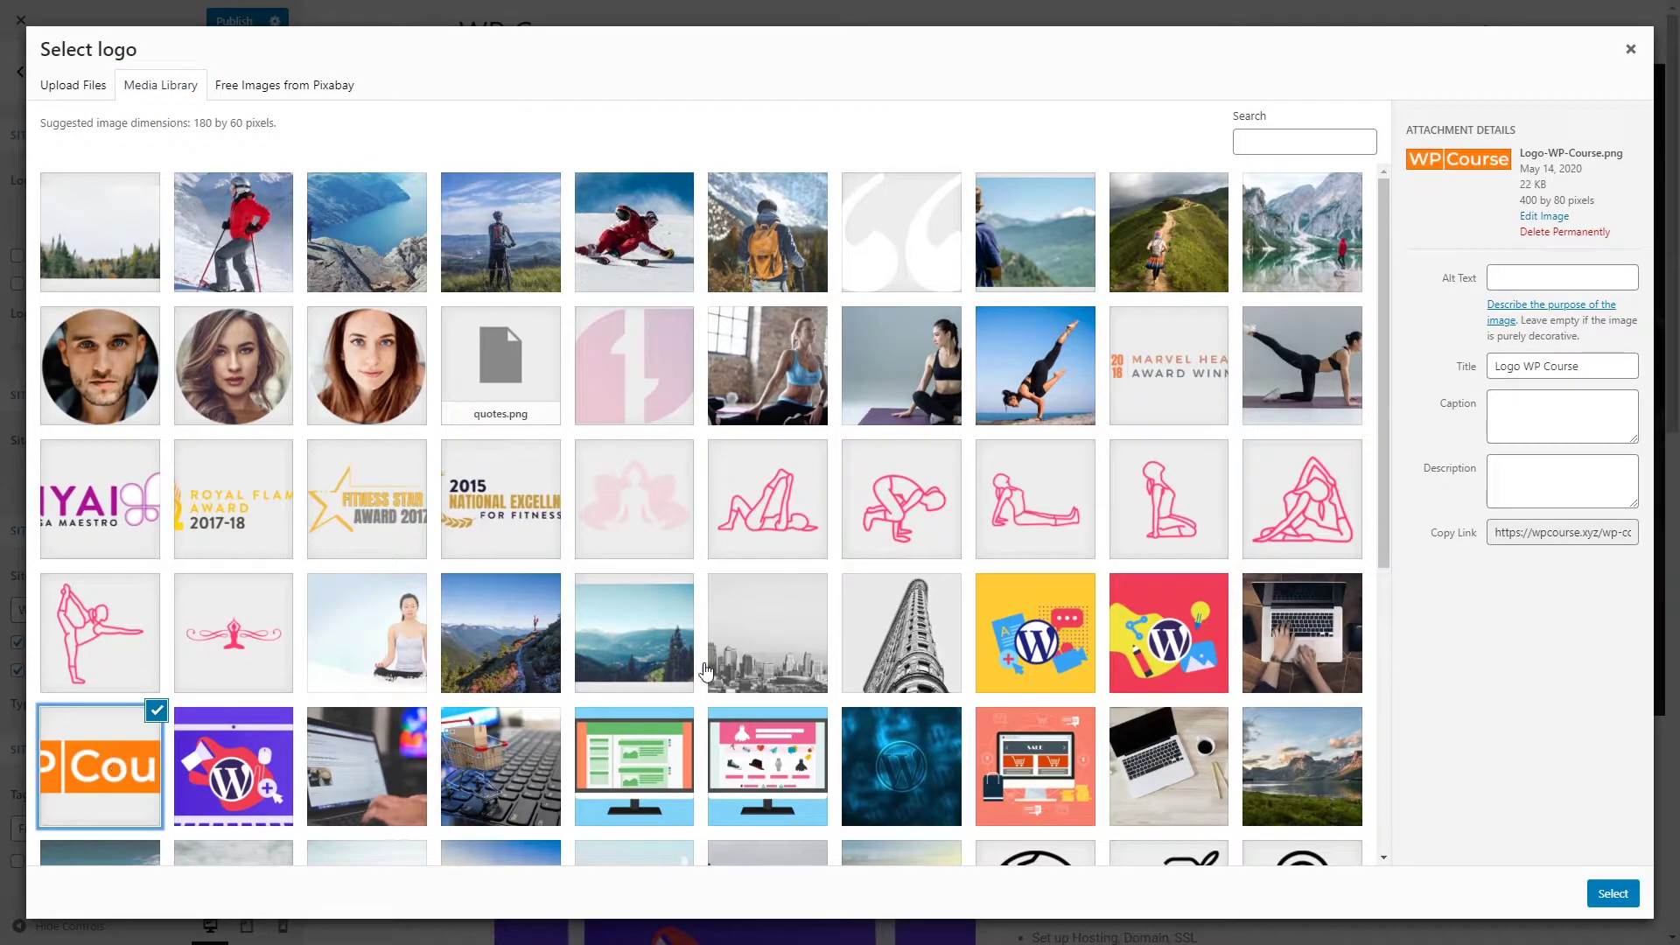
left_click(1610, 893)
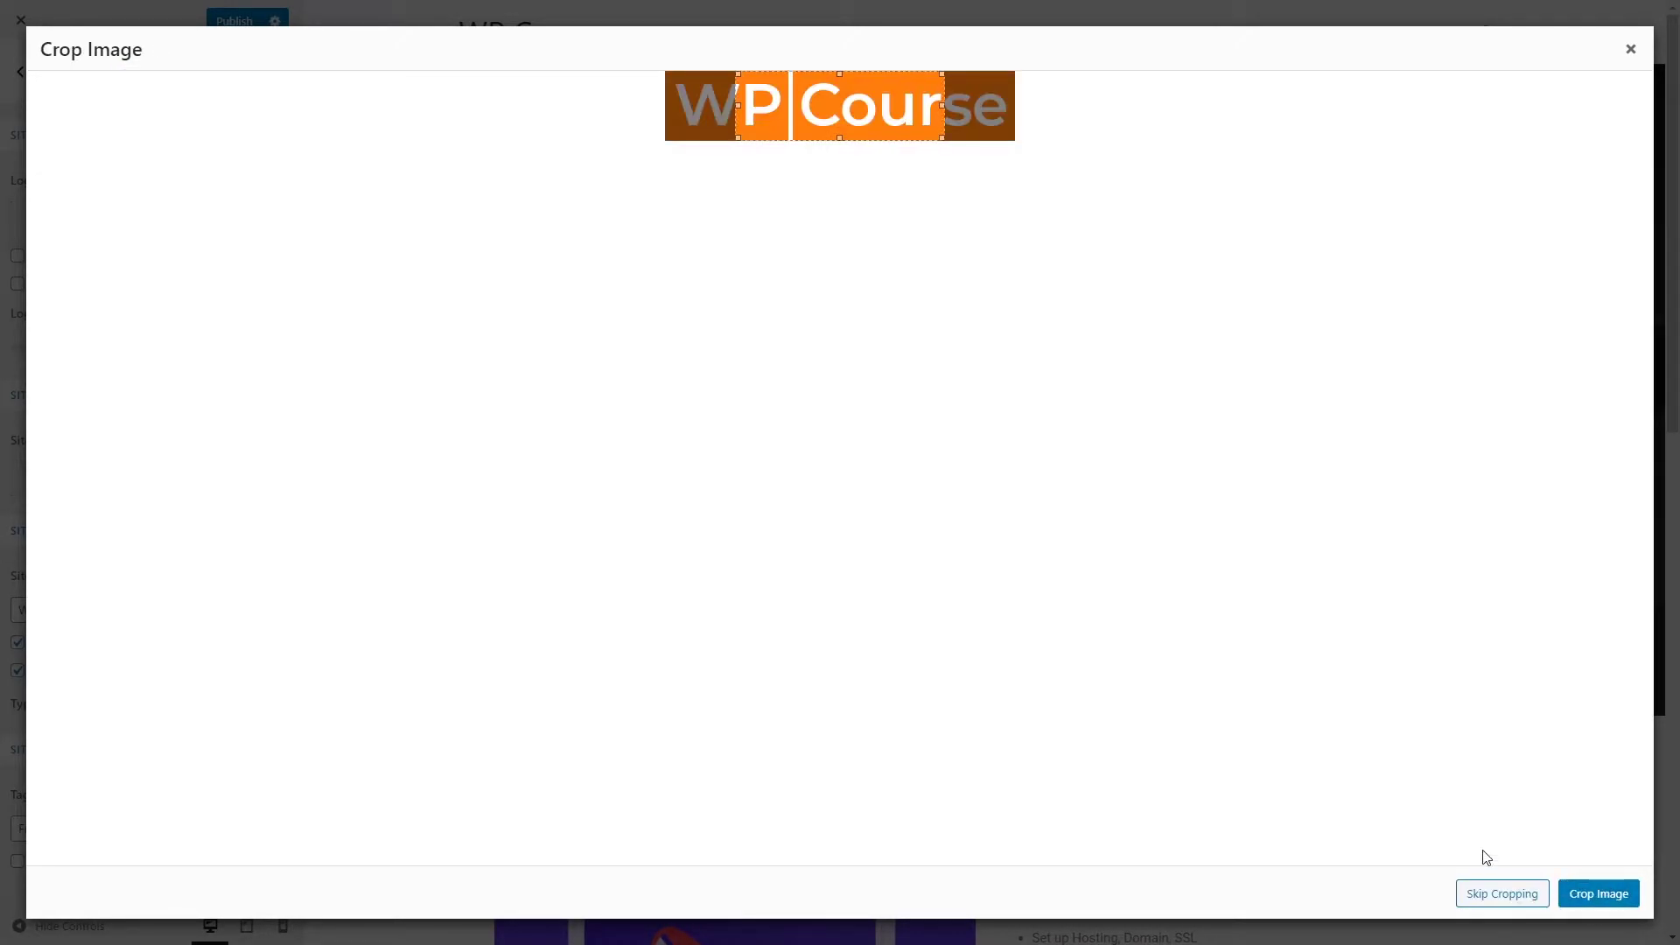
left_click_drag(670, 136, 1027, 110)
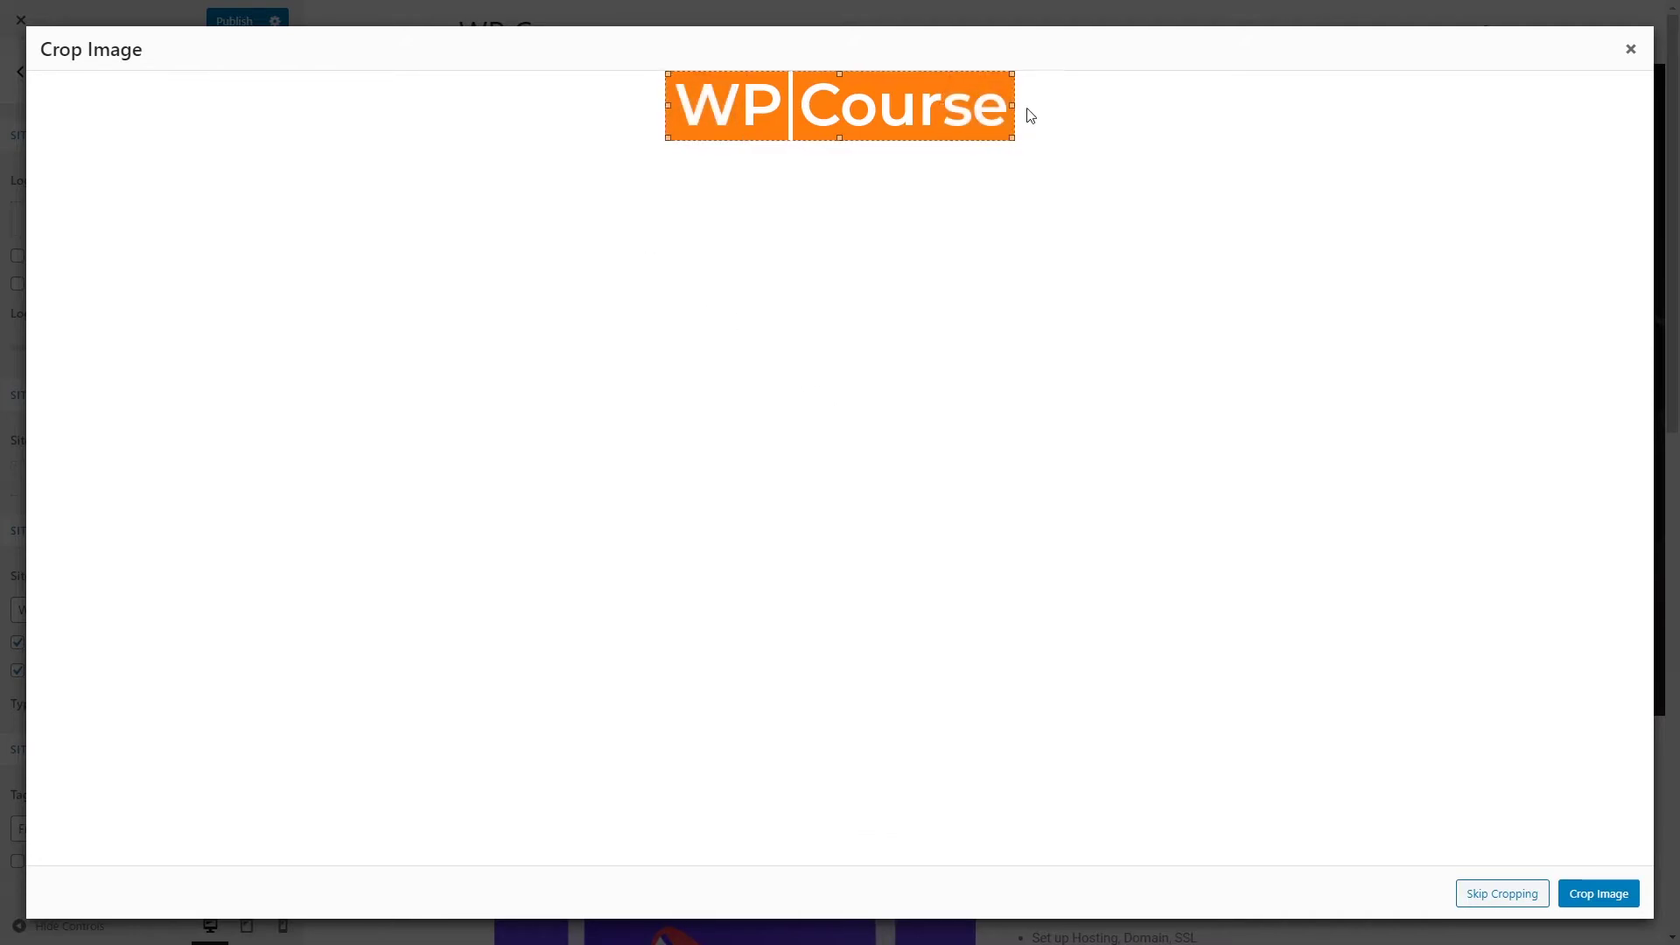
- Crop the logo, set Logo Width to 281, and hide the site title text
left_click(1588, 902)
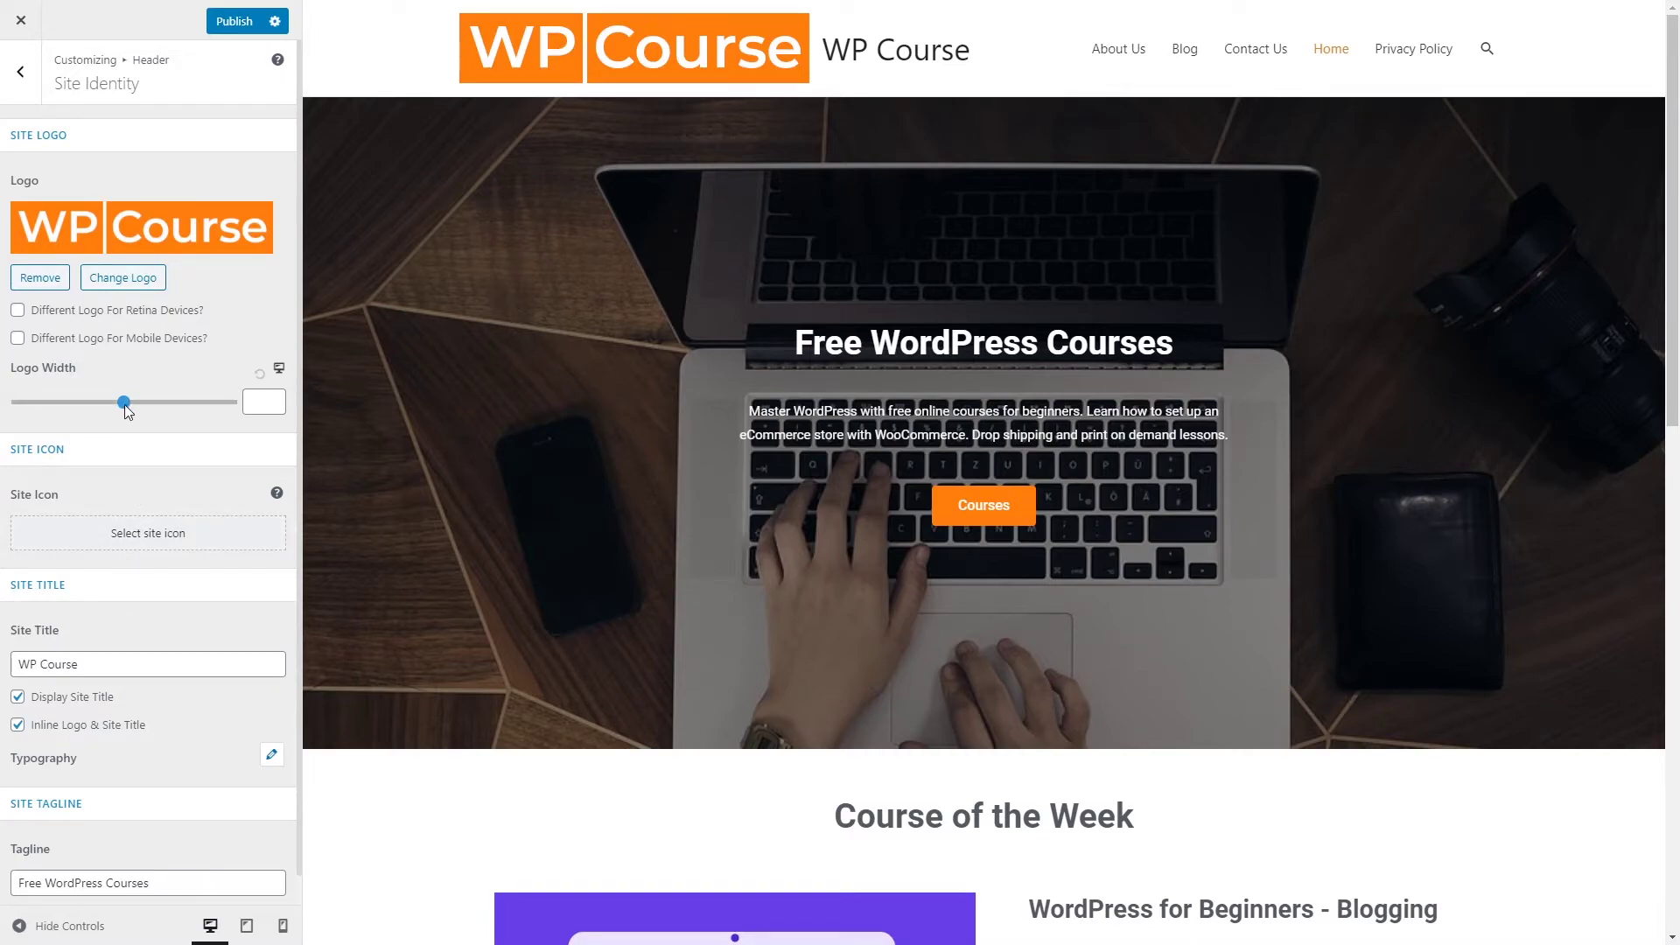
left_click_drag(124, 404, 118, 404)
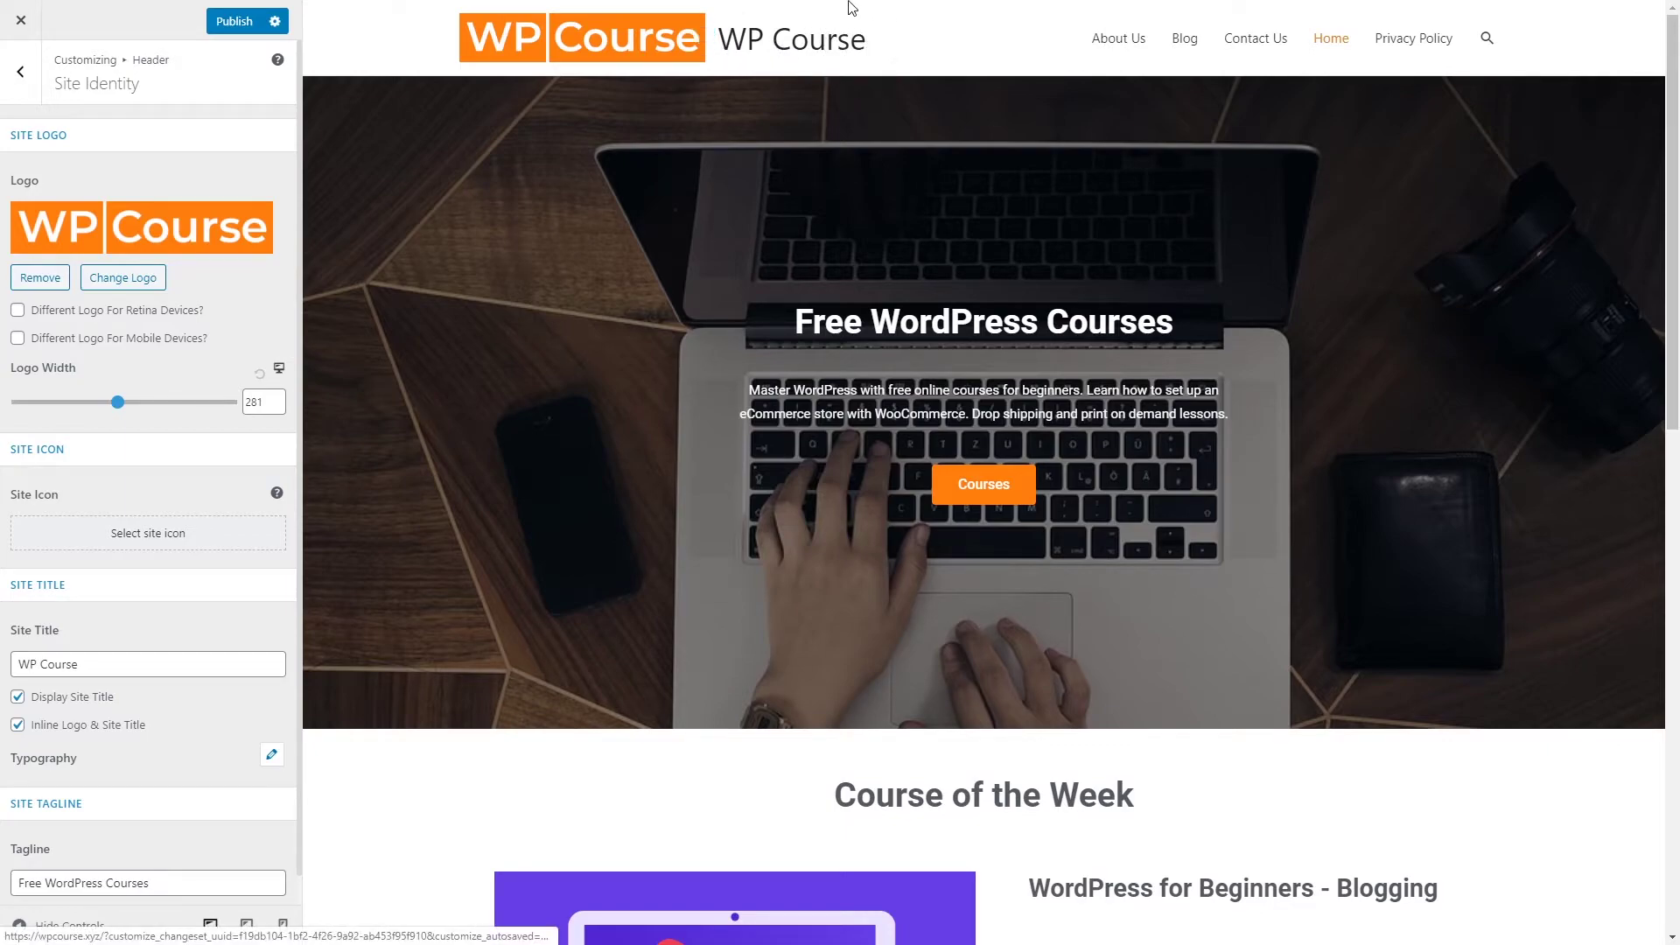
left_click(18, 698)
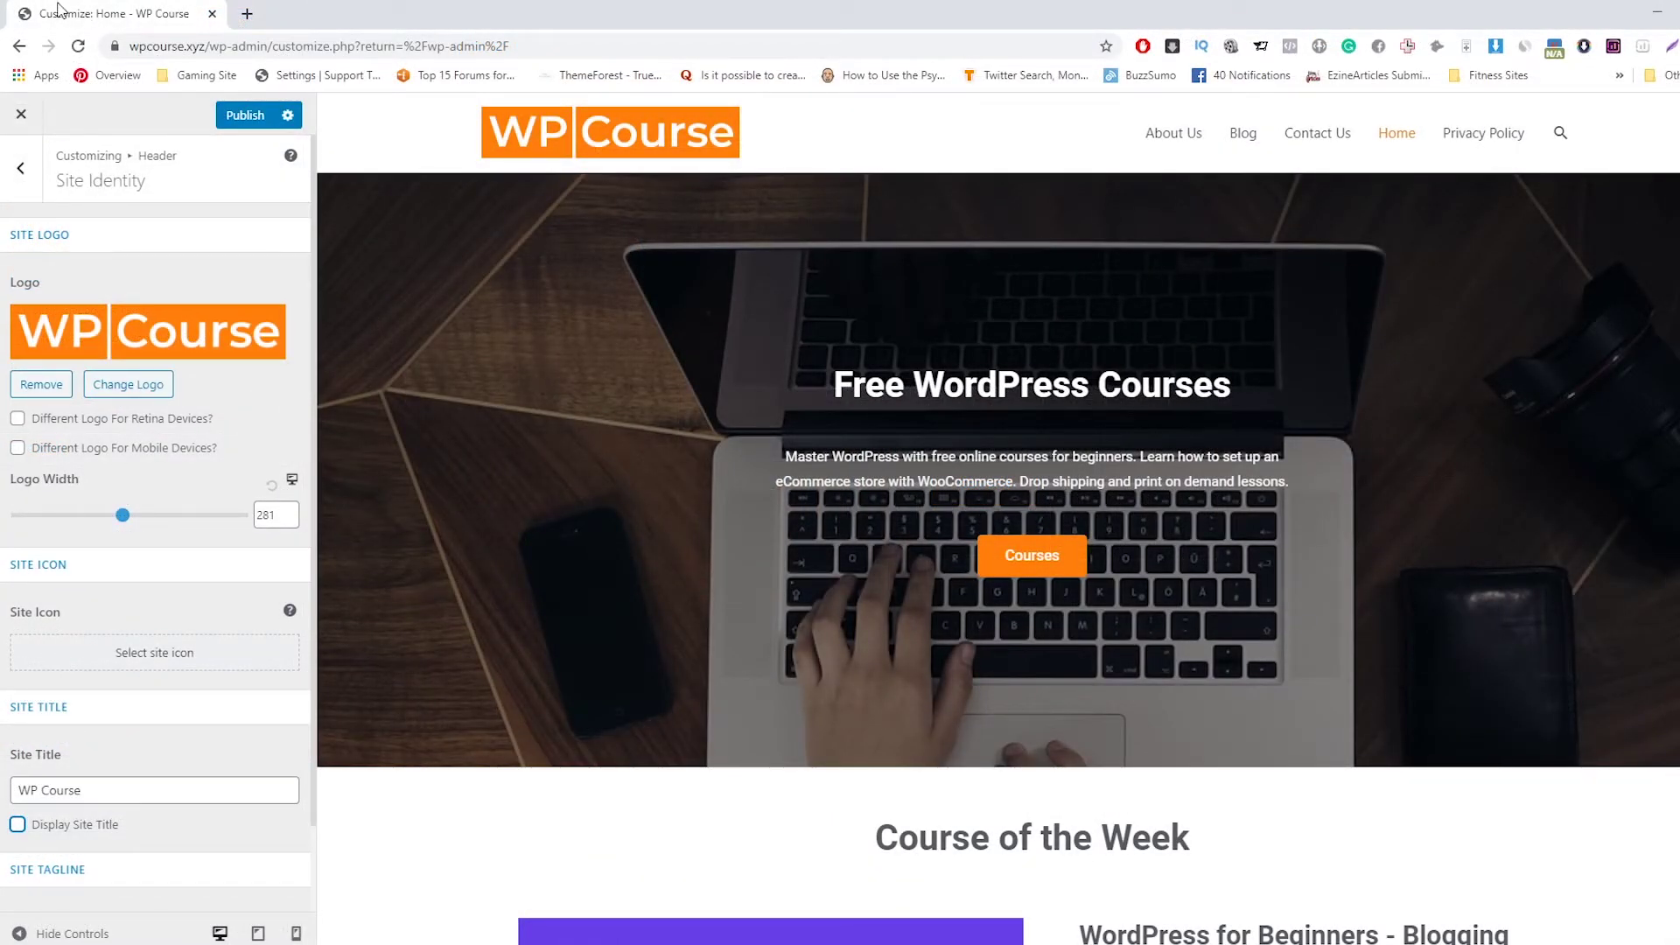
- Set Icon.jpg, the orange WP image, as the site icon
left_click(176, 652)
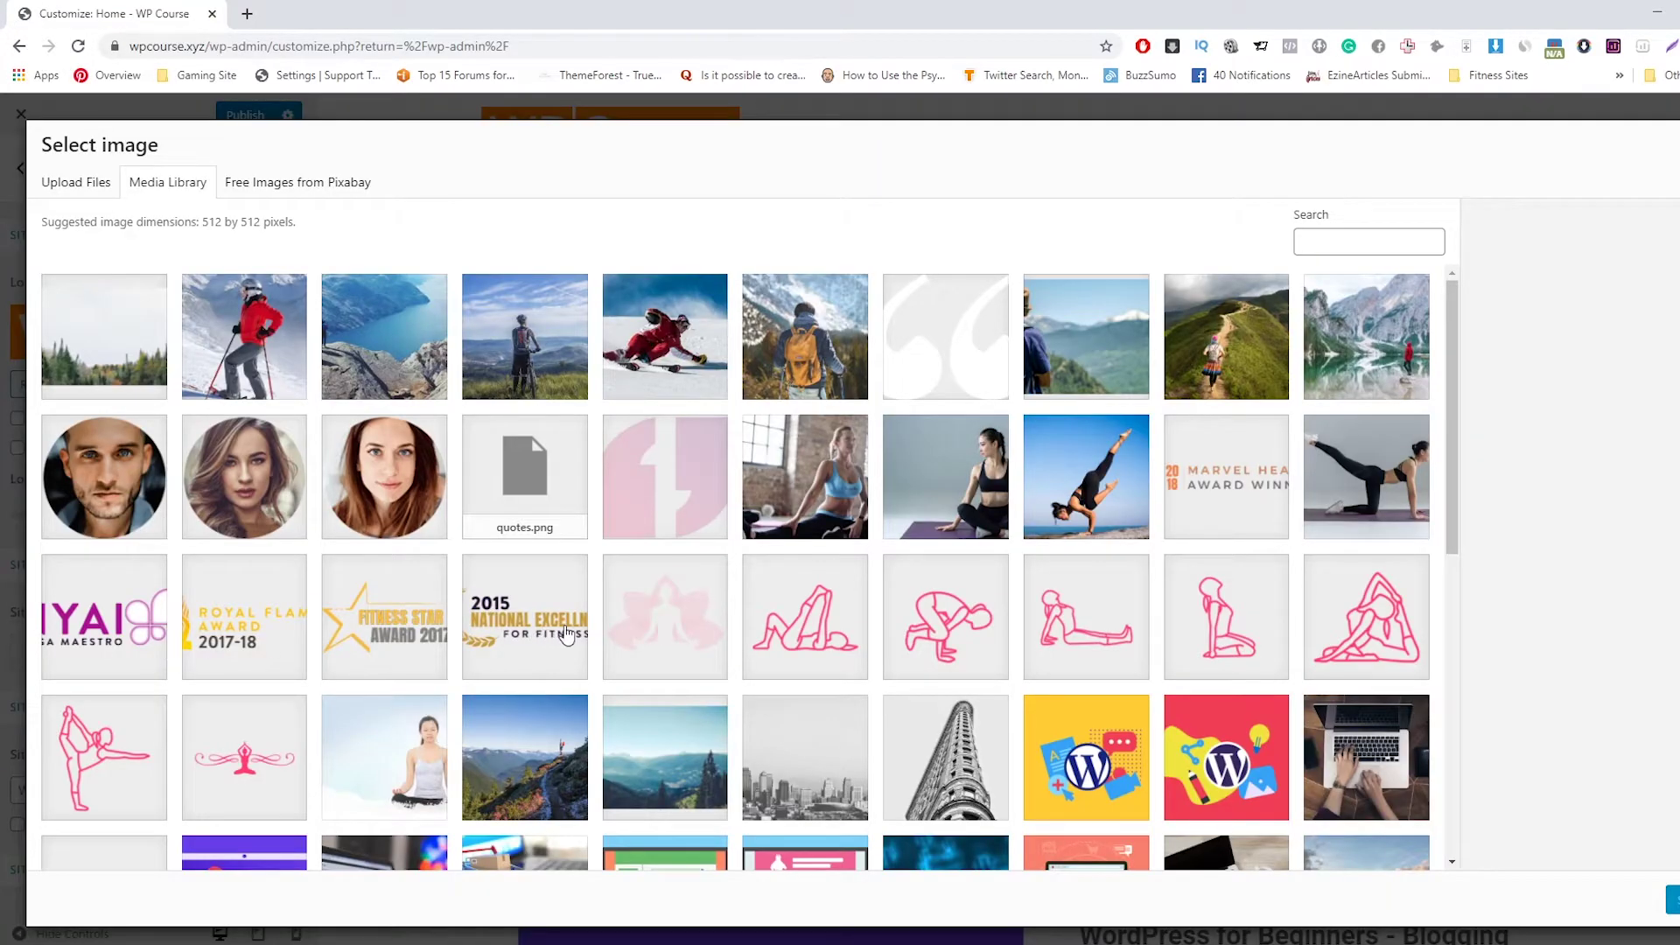
scroll(568, 626, "down", 8)
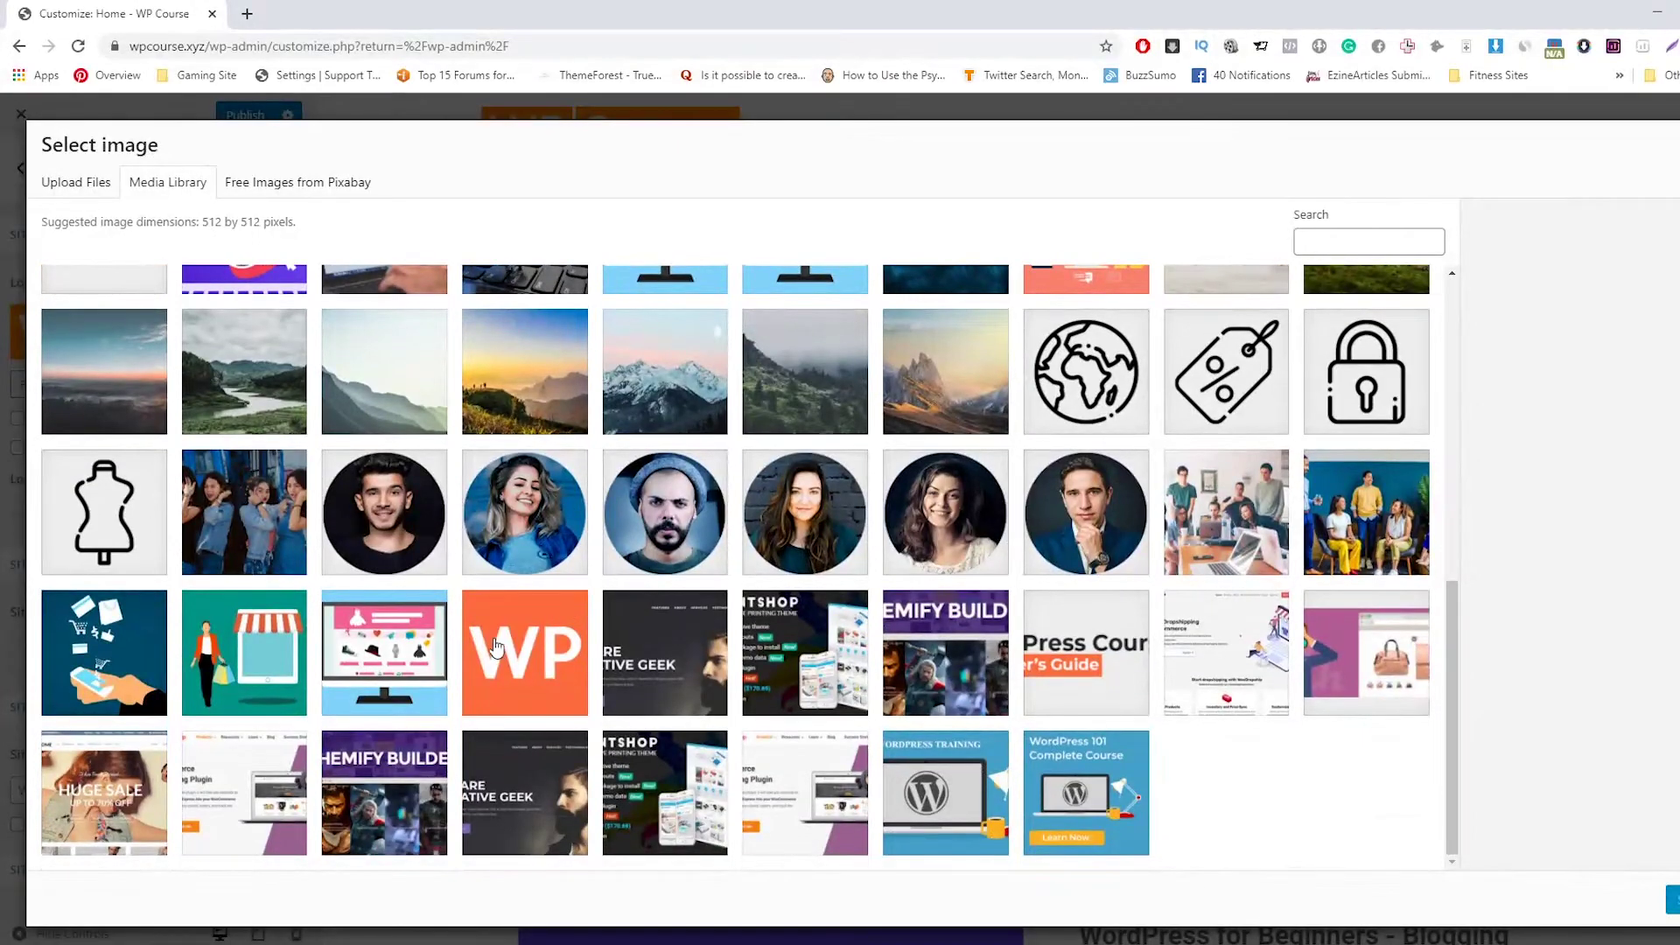
left_click(513, 631)
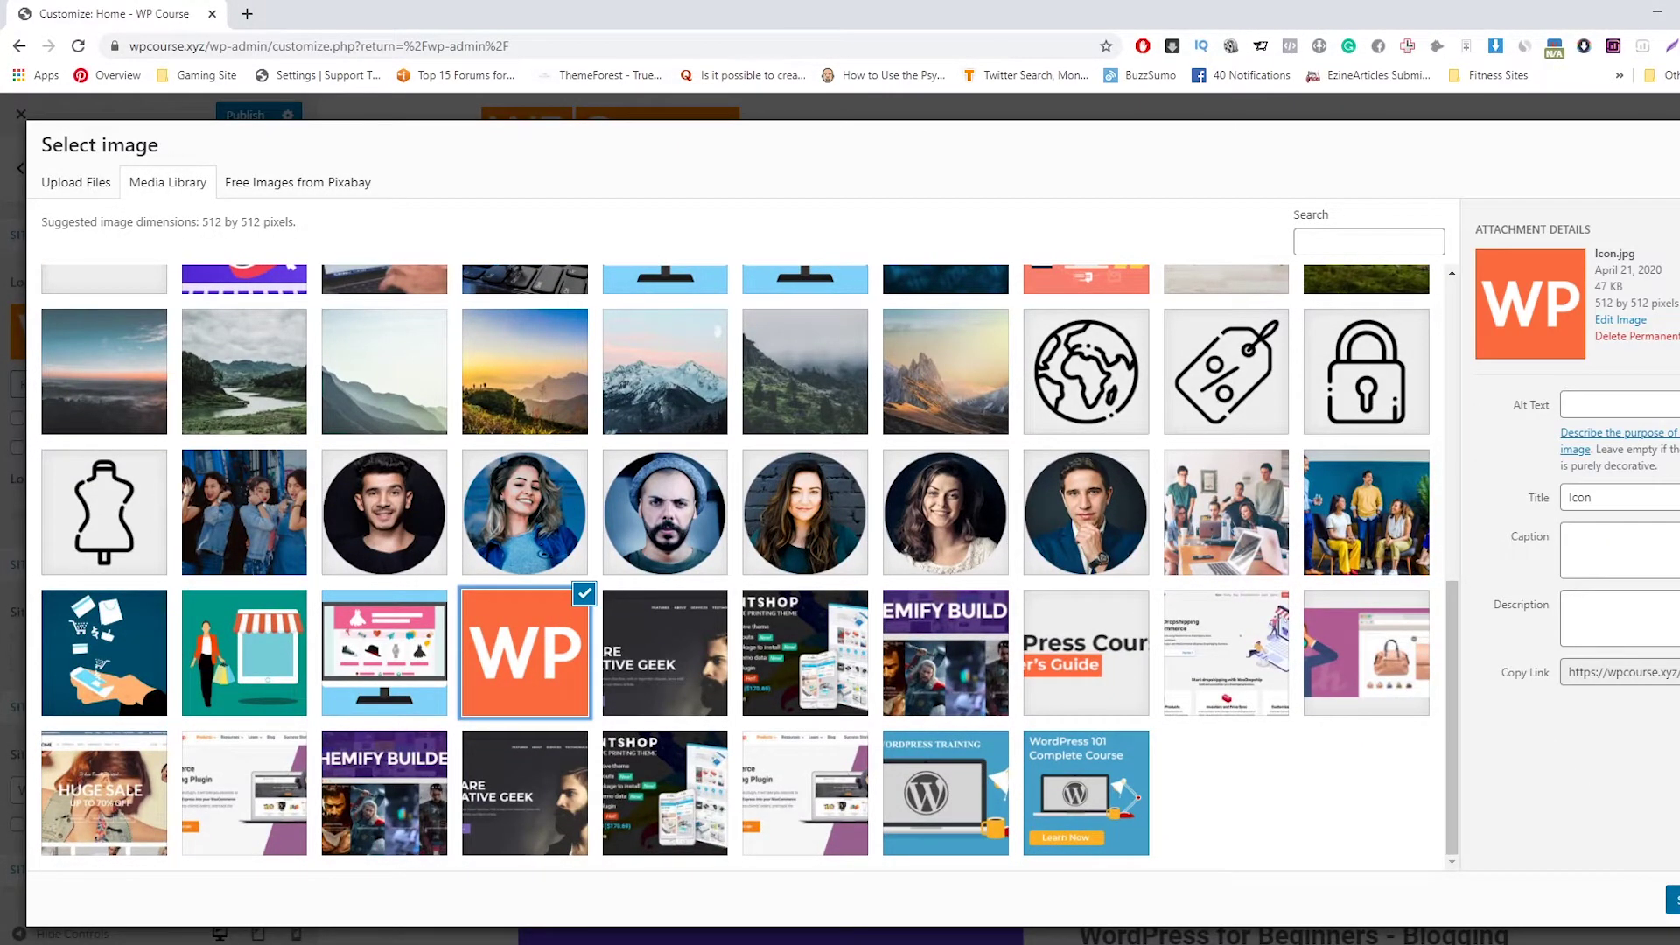
left_click(1672, 899)
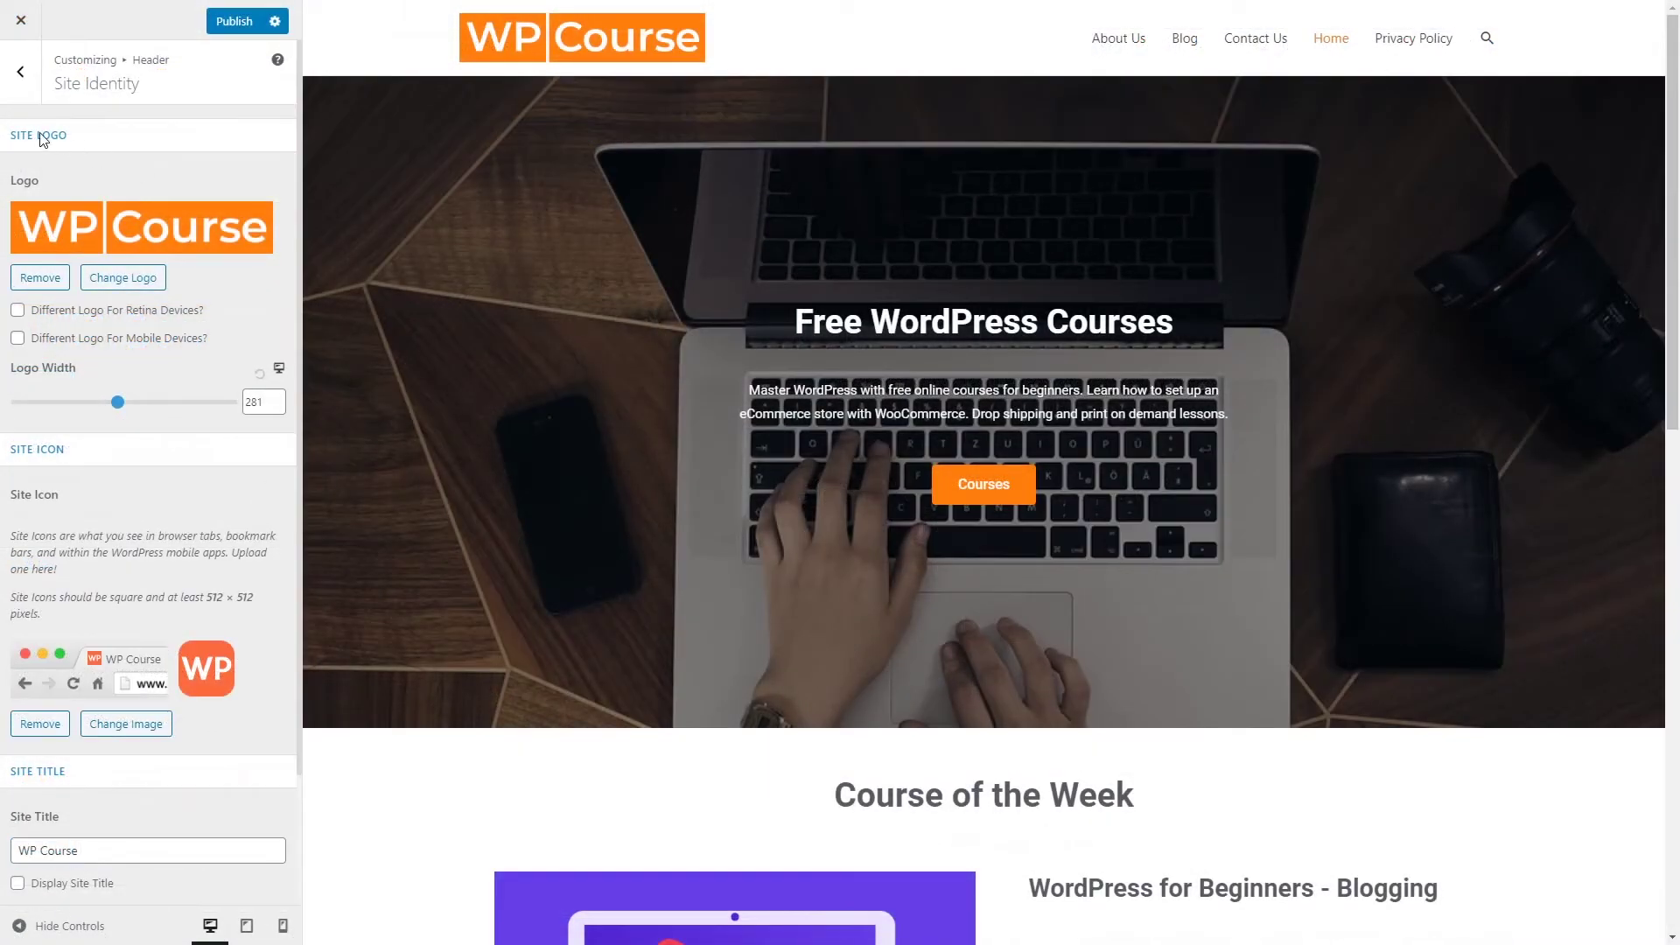
- Try the Logo Center Primary Header layout, then return to Logo Left and preview at phone size
left_click(20, 71)
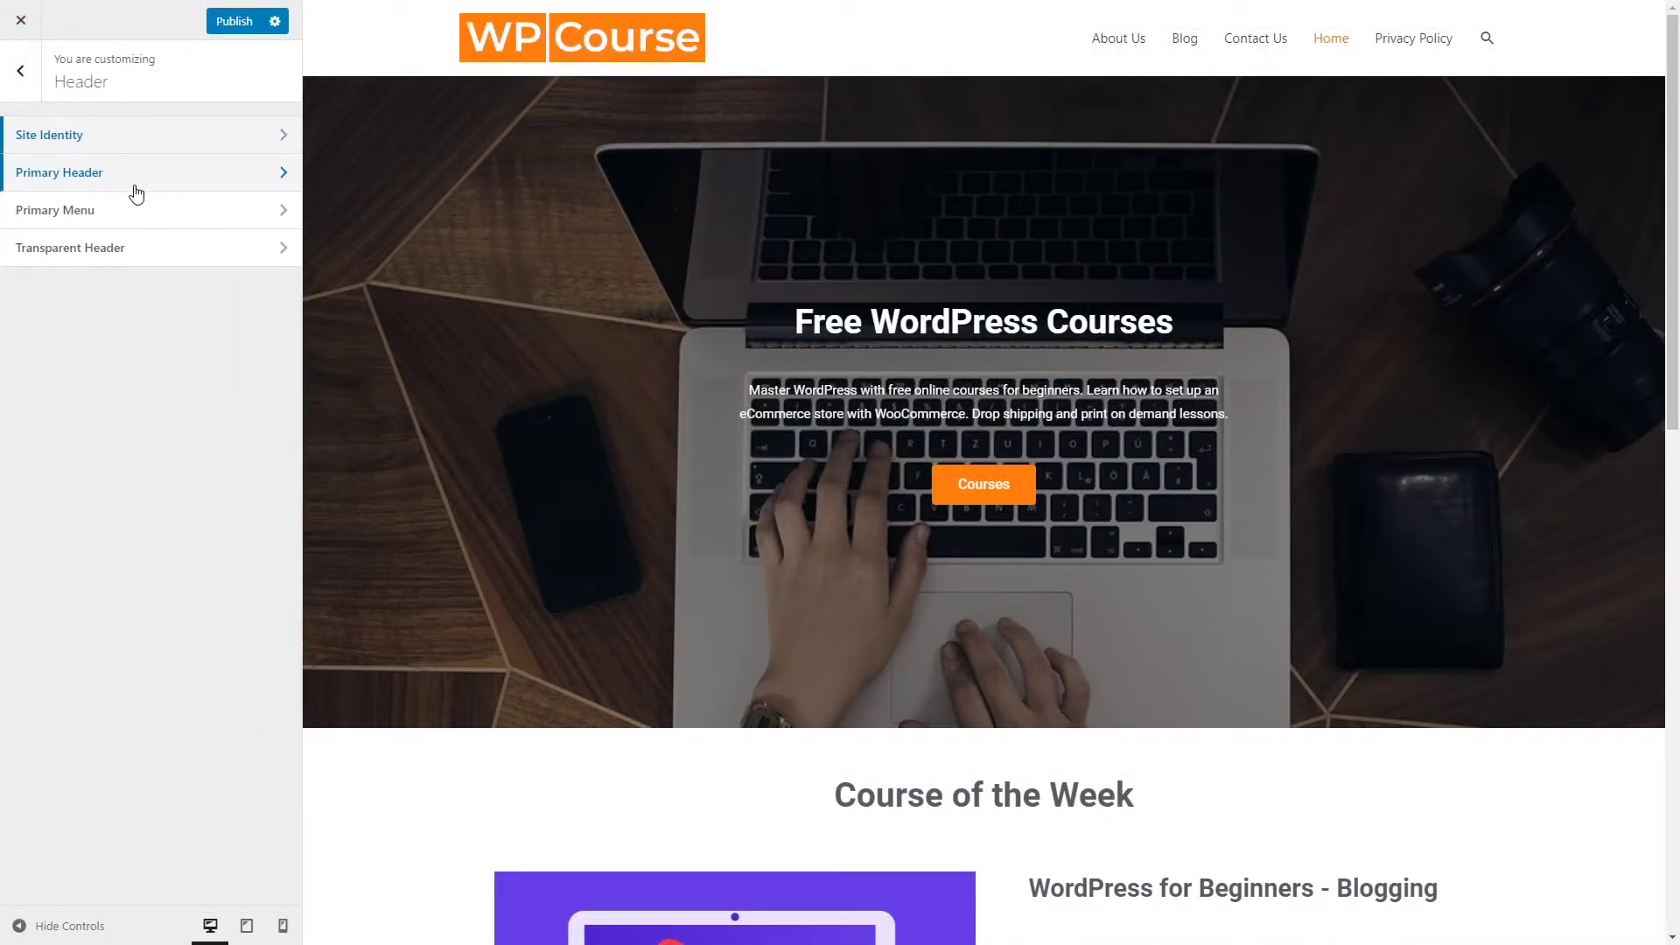
left_click(206, 176)
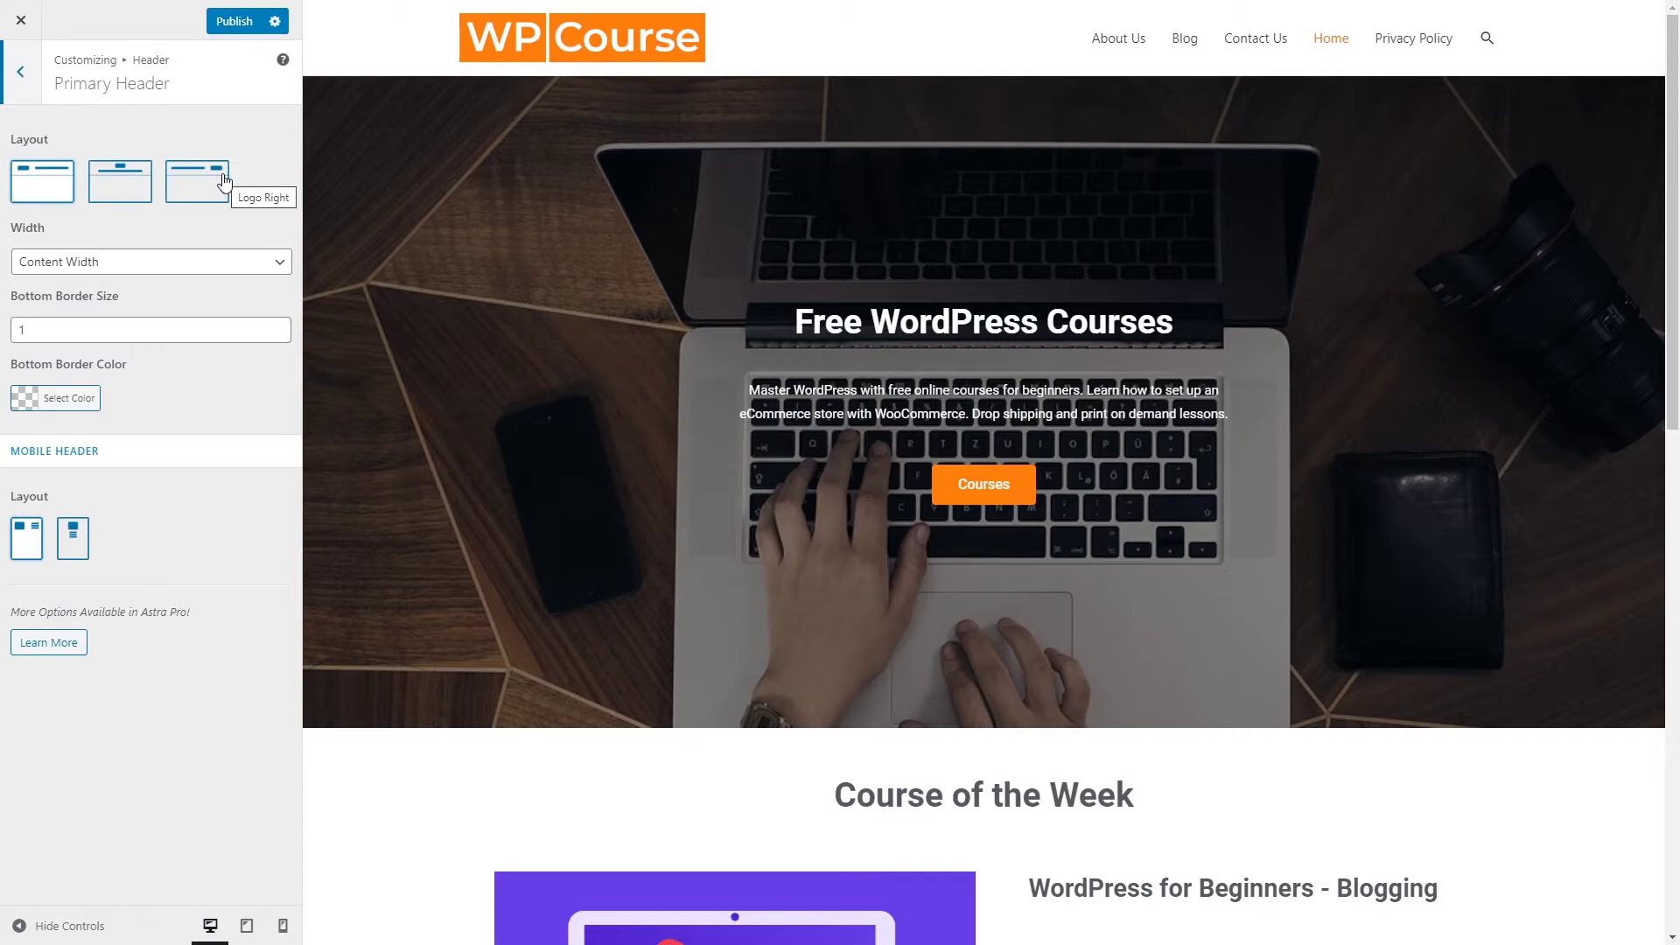
left_click(115, 183)
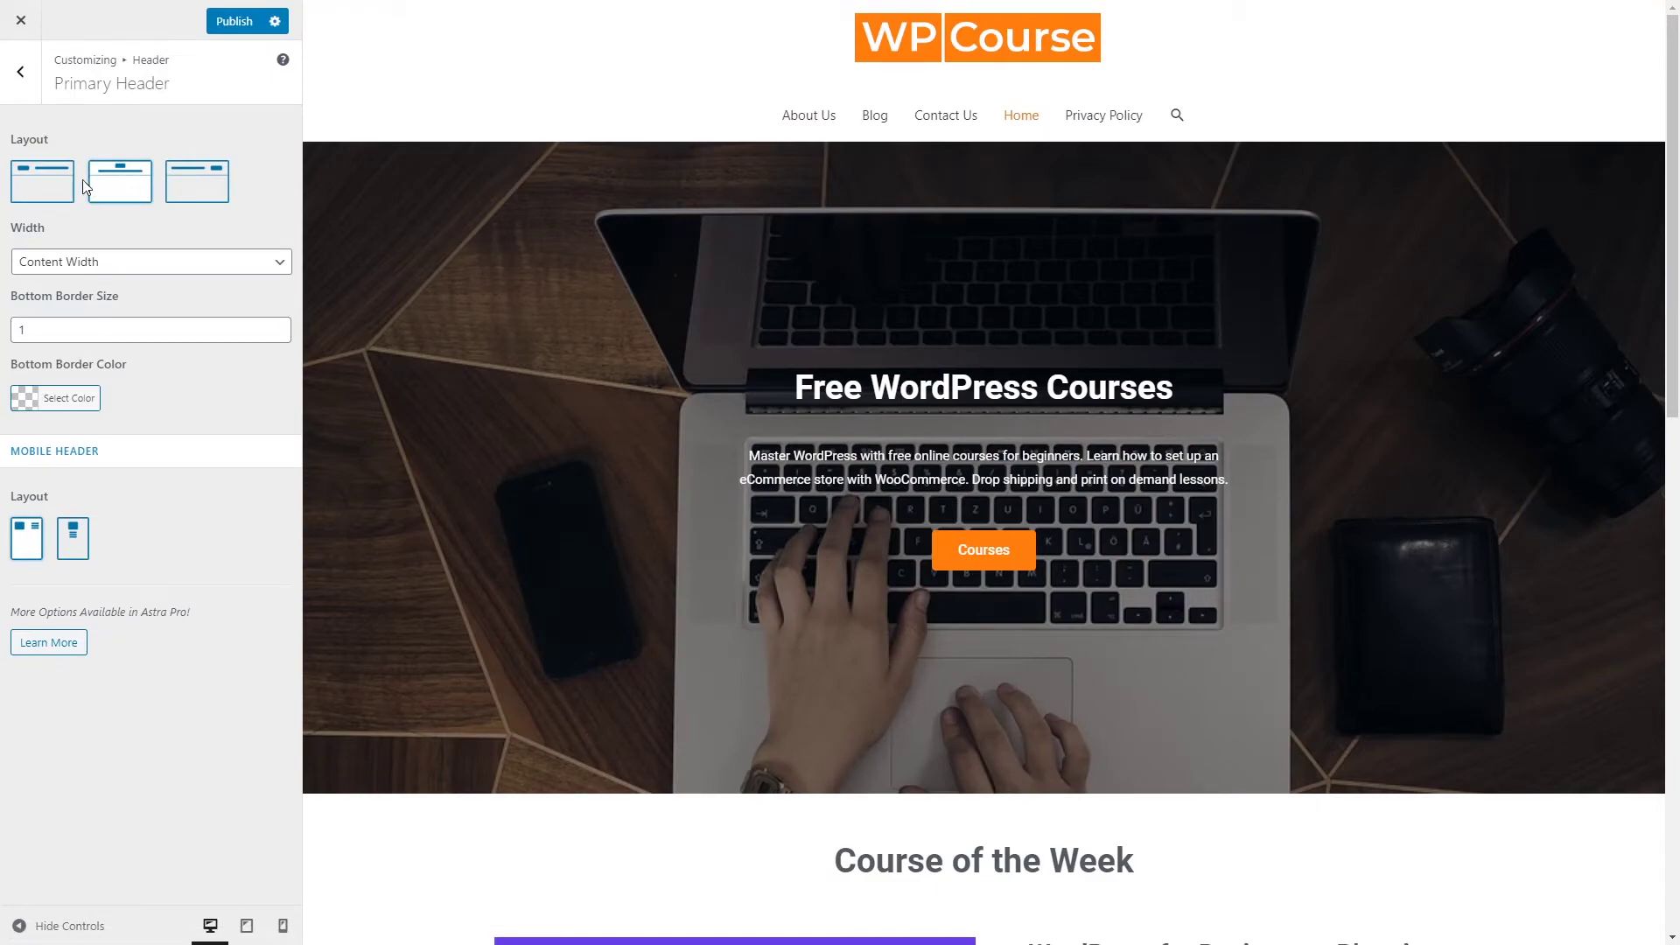
left_click(58, 192)
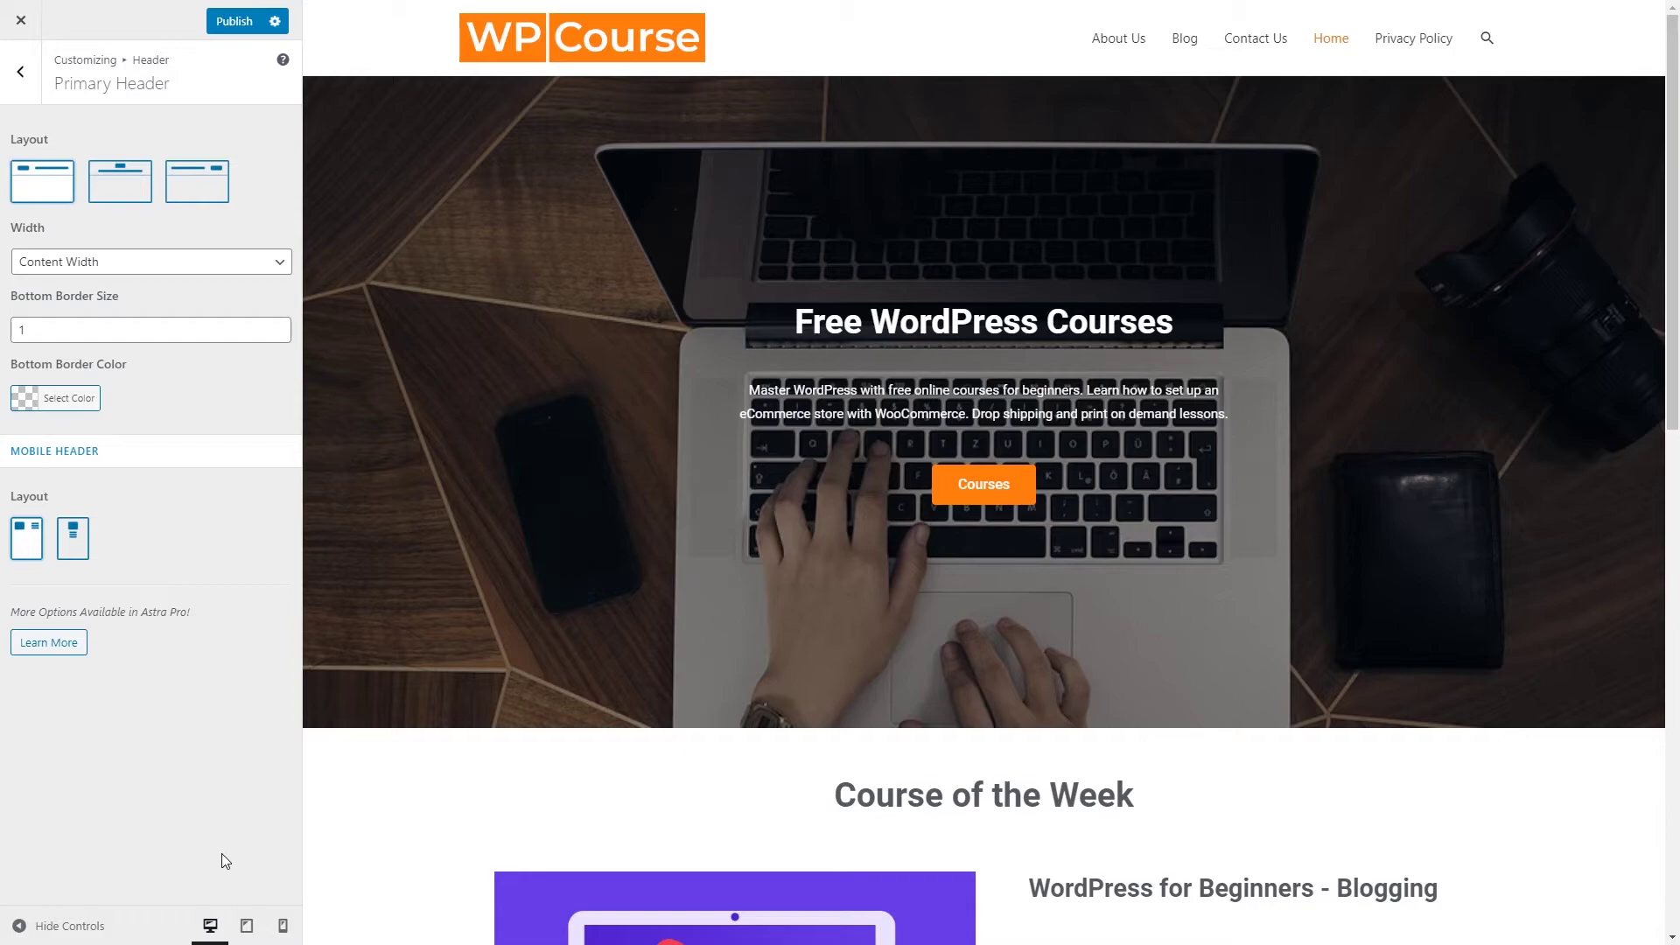
left_click(283, 928)
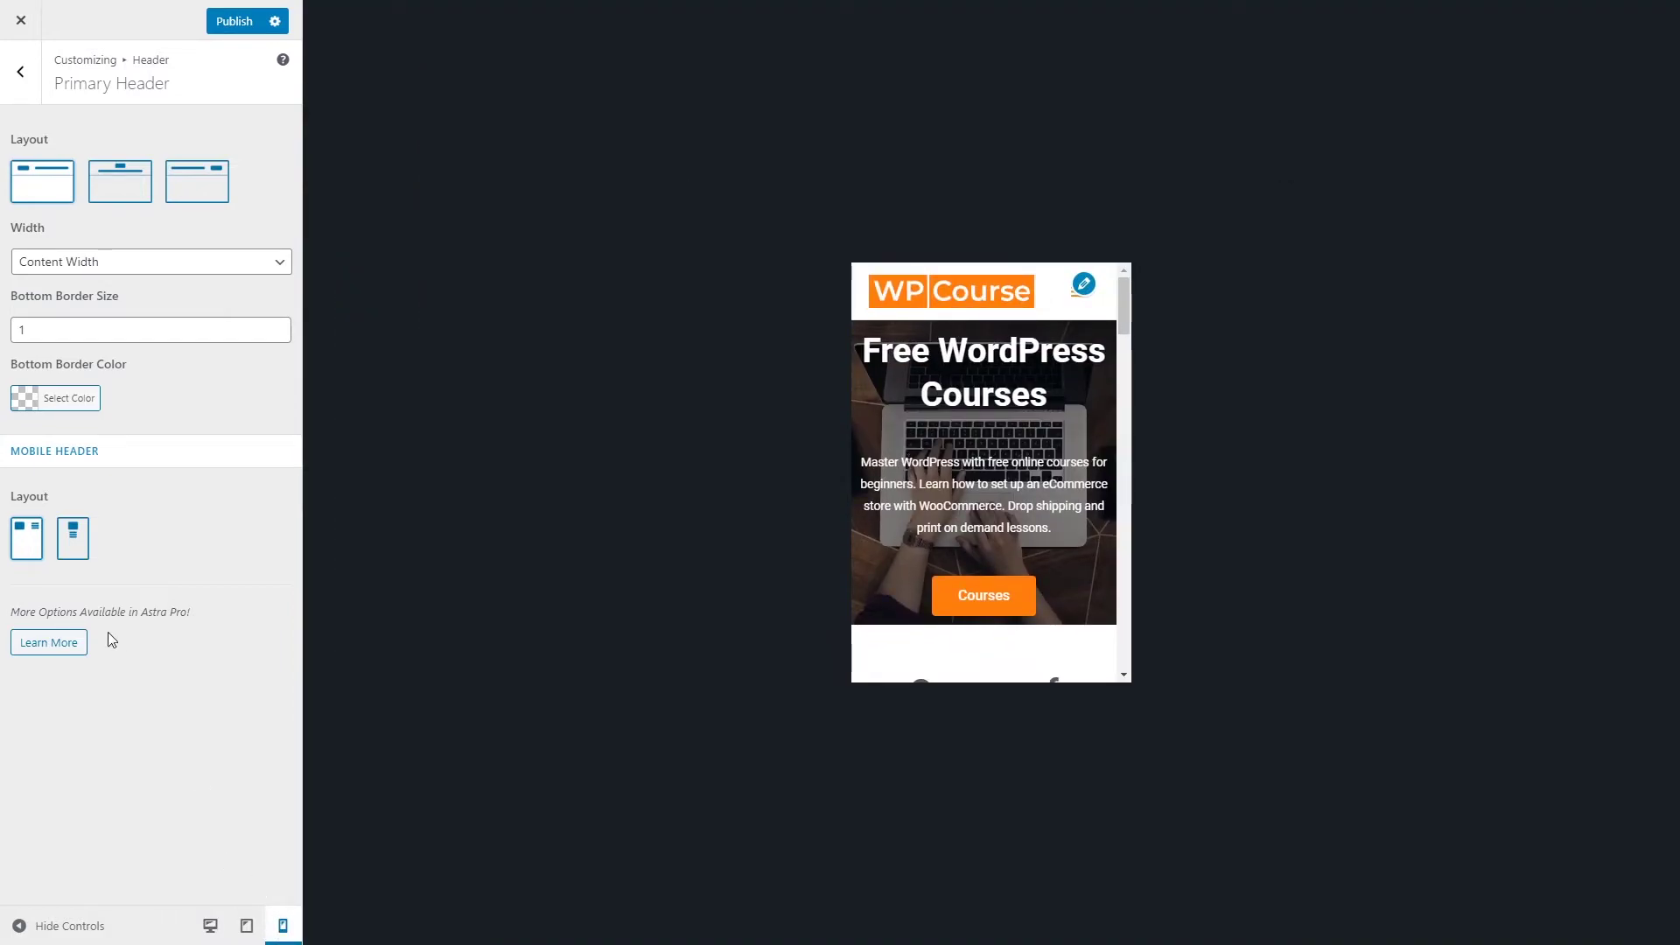
- Try the stacked Mobile Header layout, preview it on tablet, then revert to inline on desktop preview
left_click(77, 548)
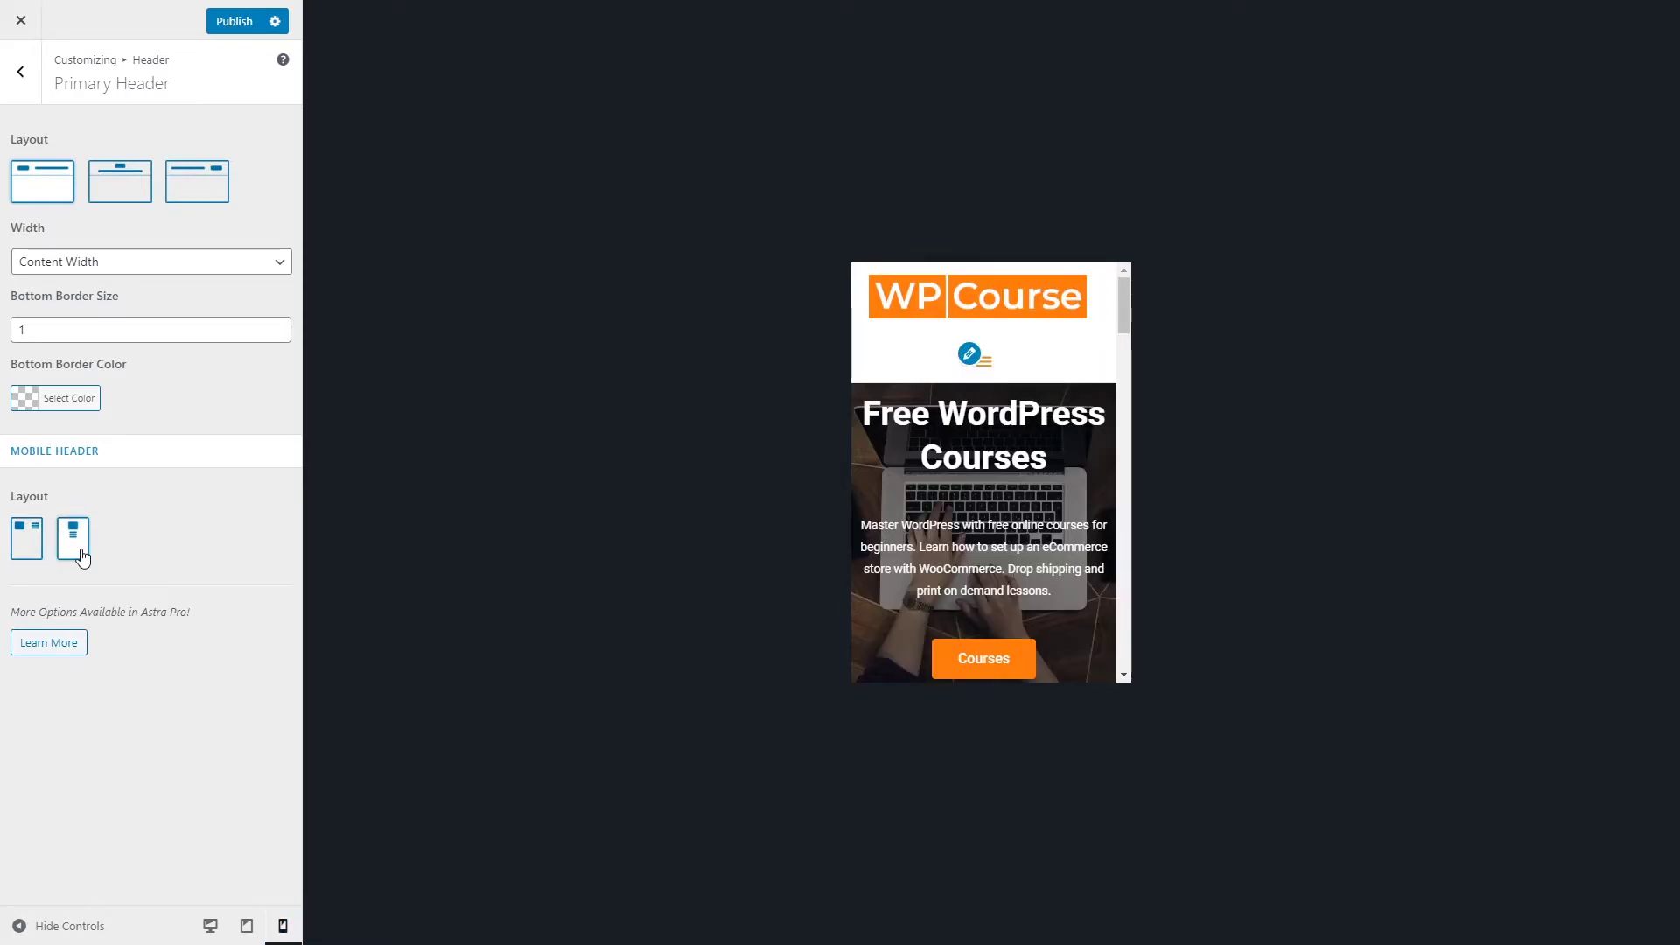
left_click(247, 926)
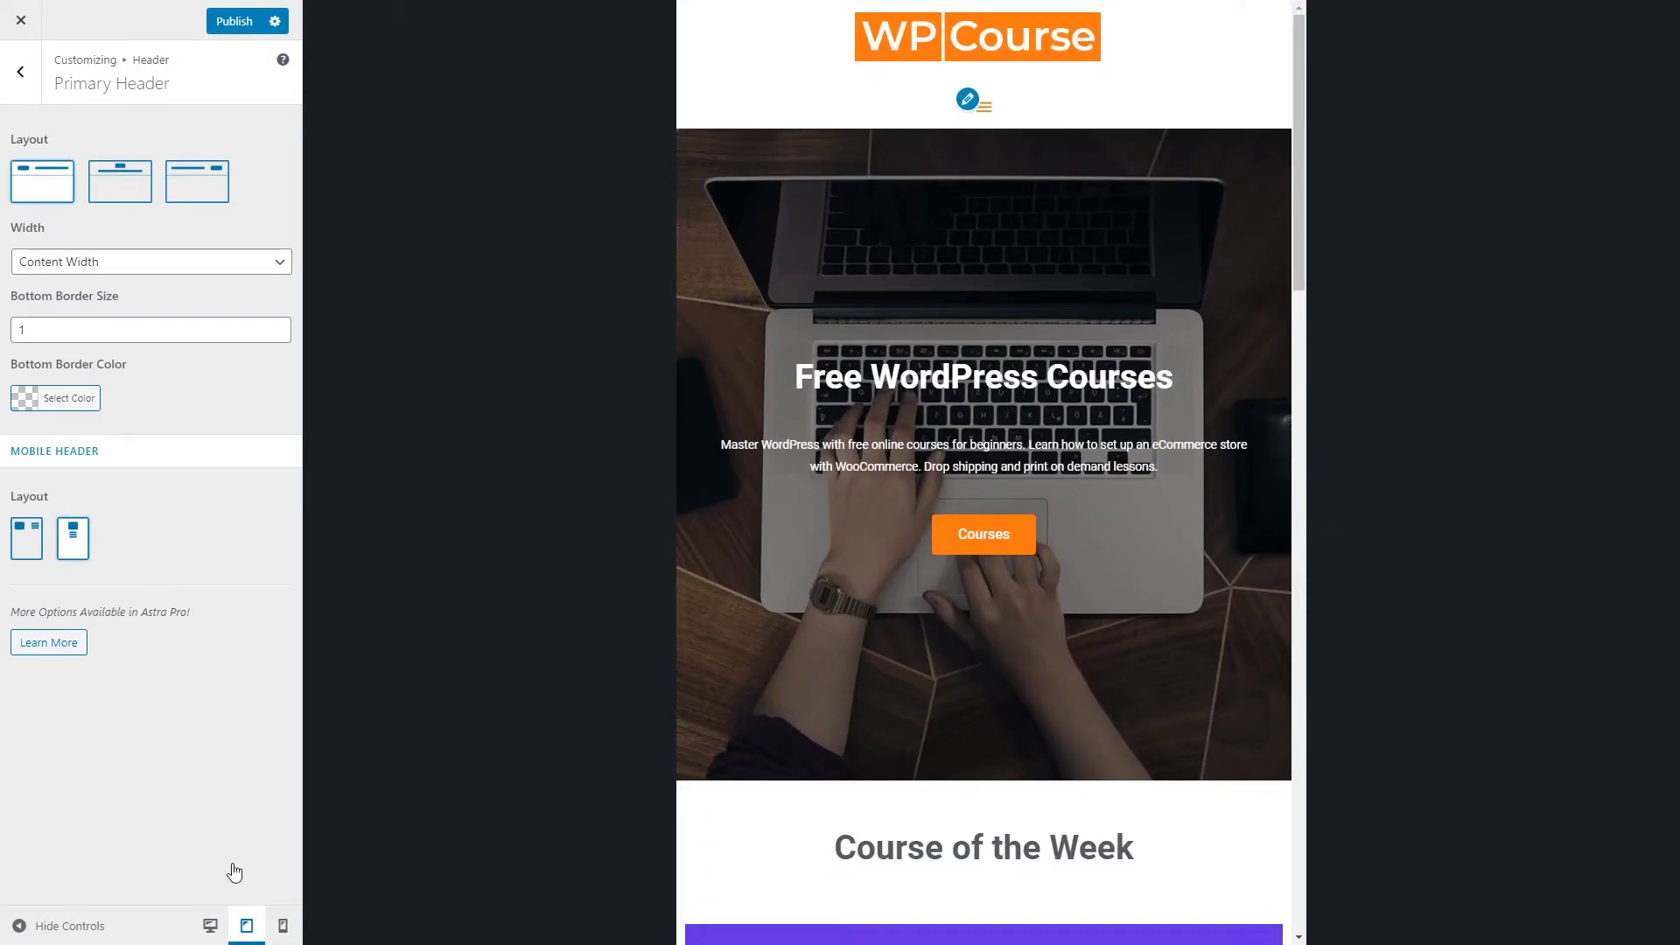
left_click(22, 543)
left_click(210, 925)
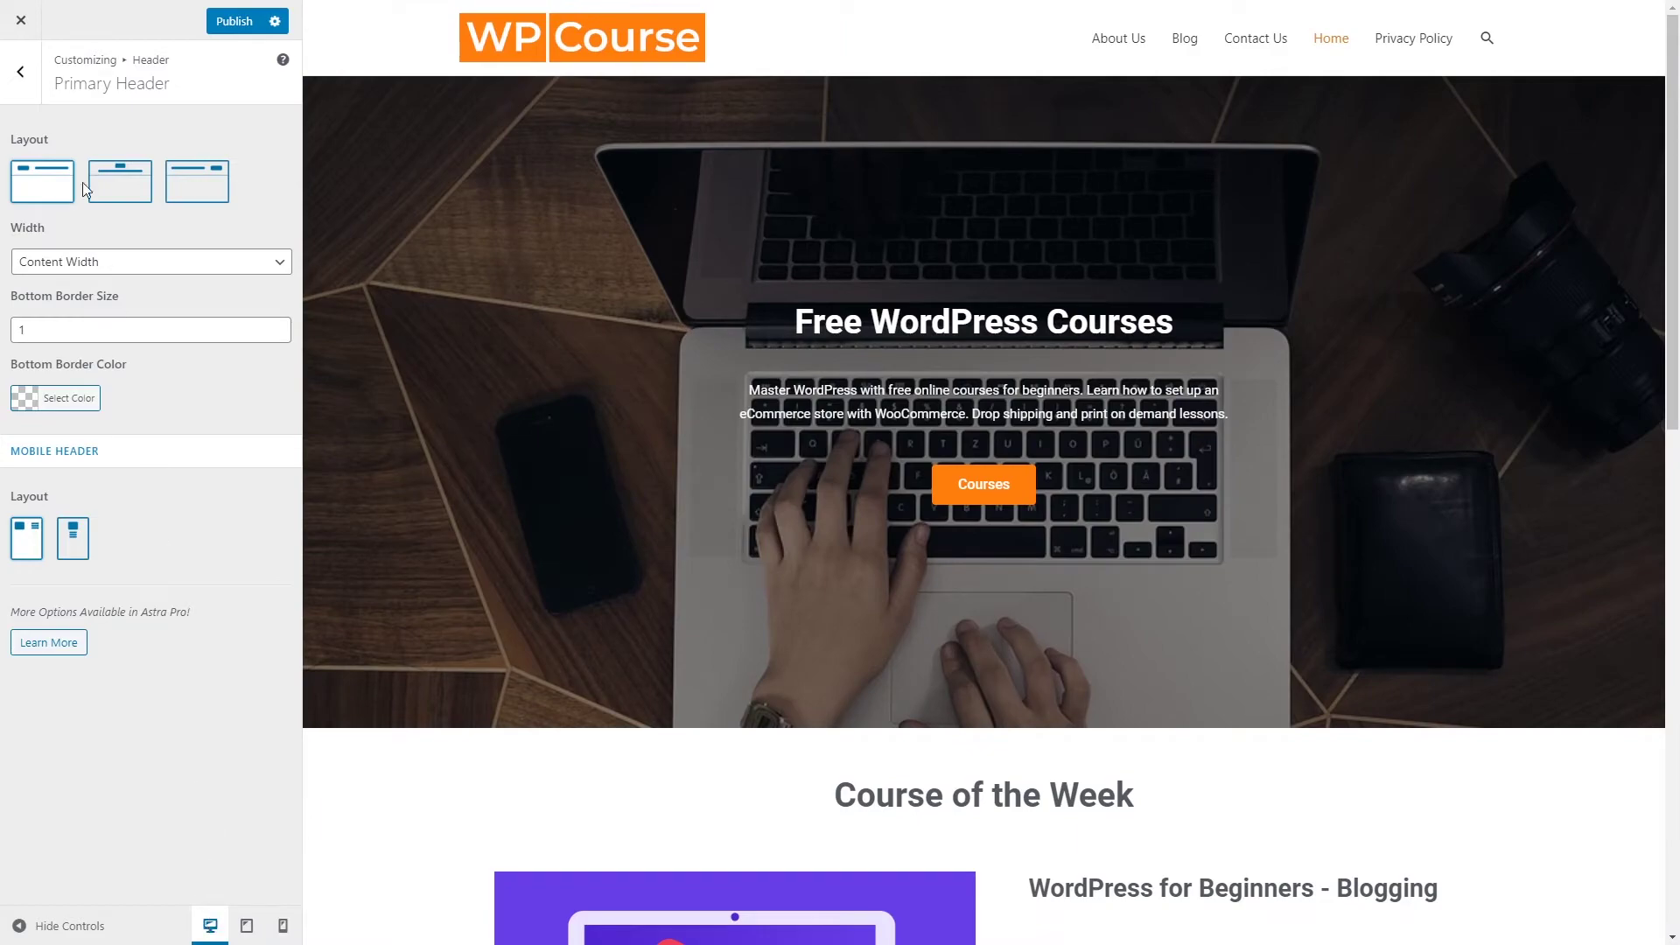
- Change the Primary Menu's Last Item in Menu from Button to Search
left_click(20, 72)
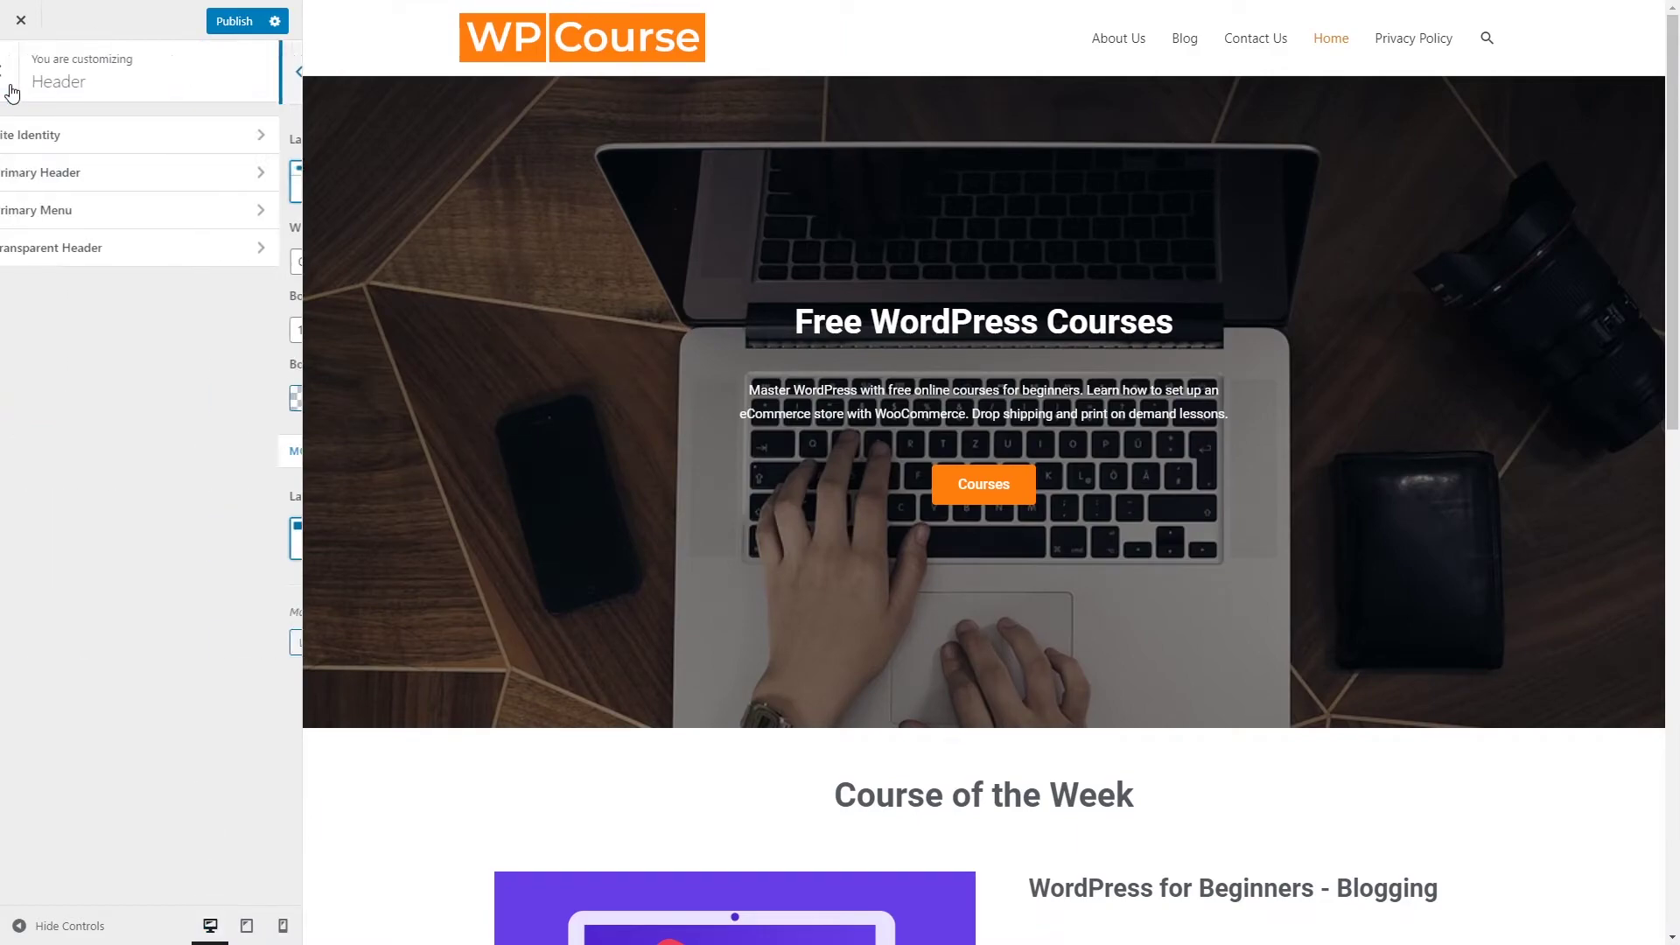
left_click(161, 223)
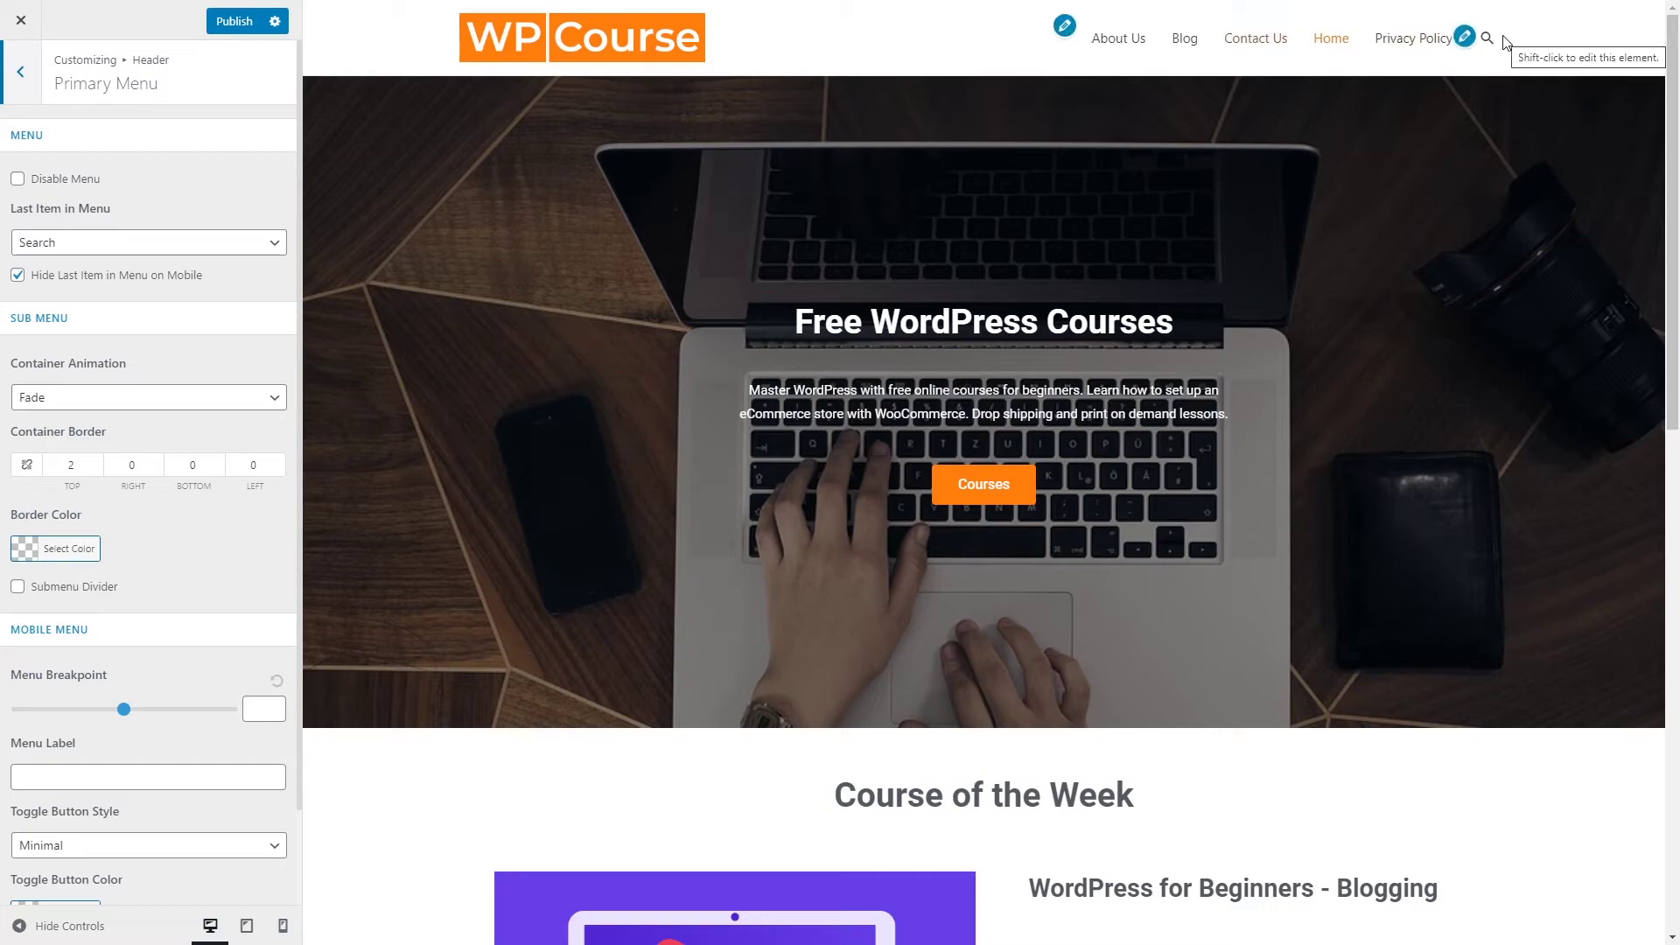
left_click(211, 251)
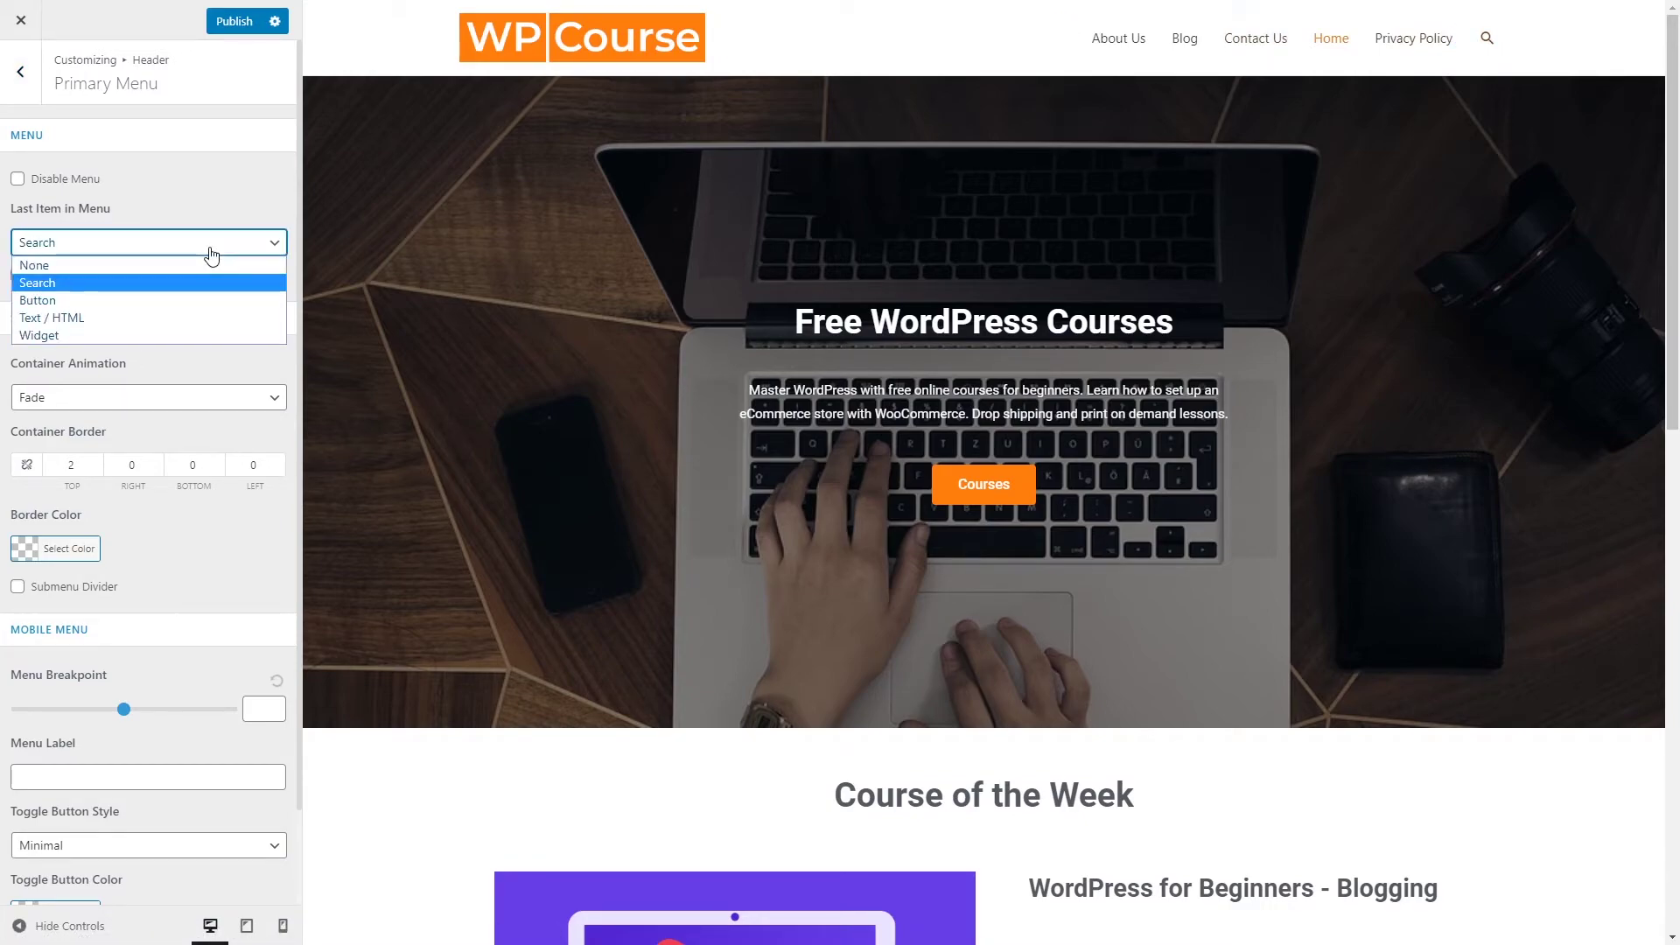
left_click(165, 303)
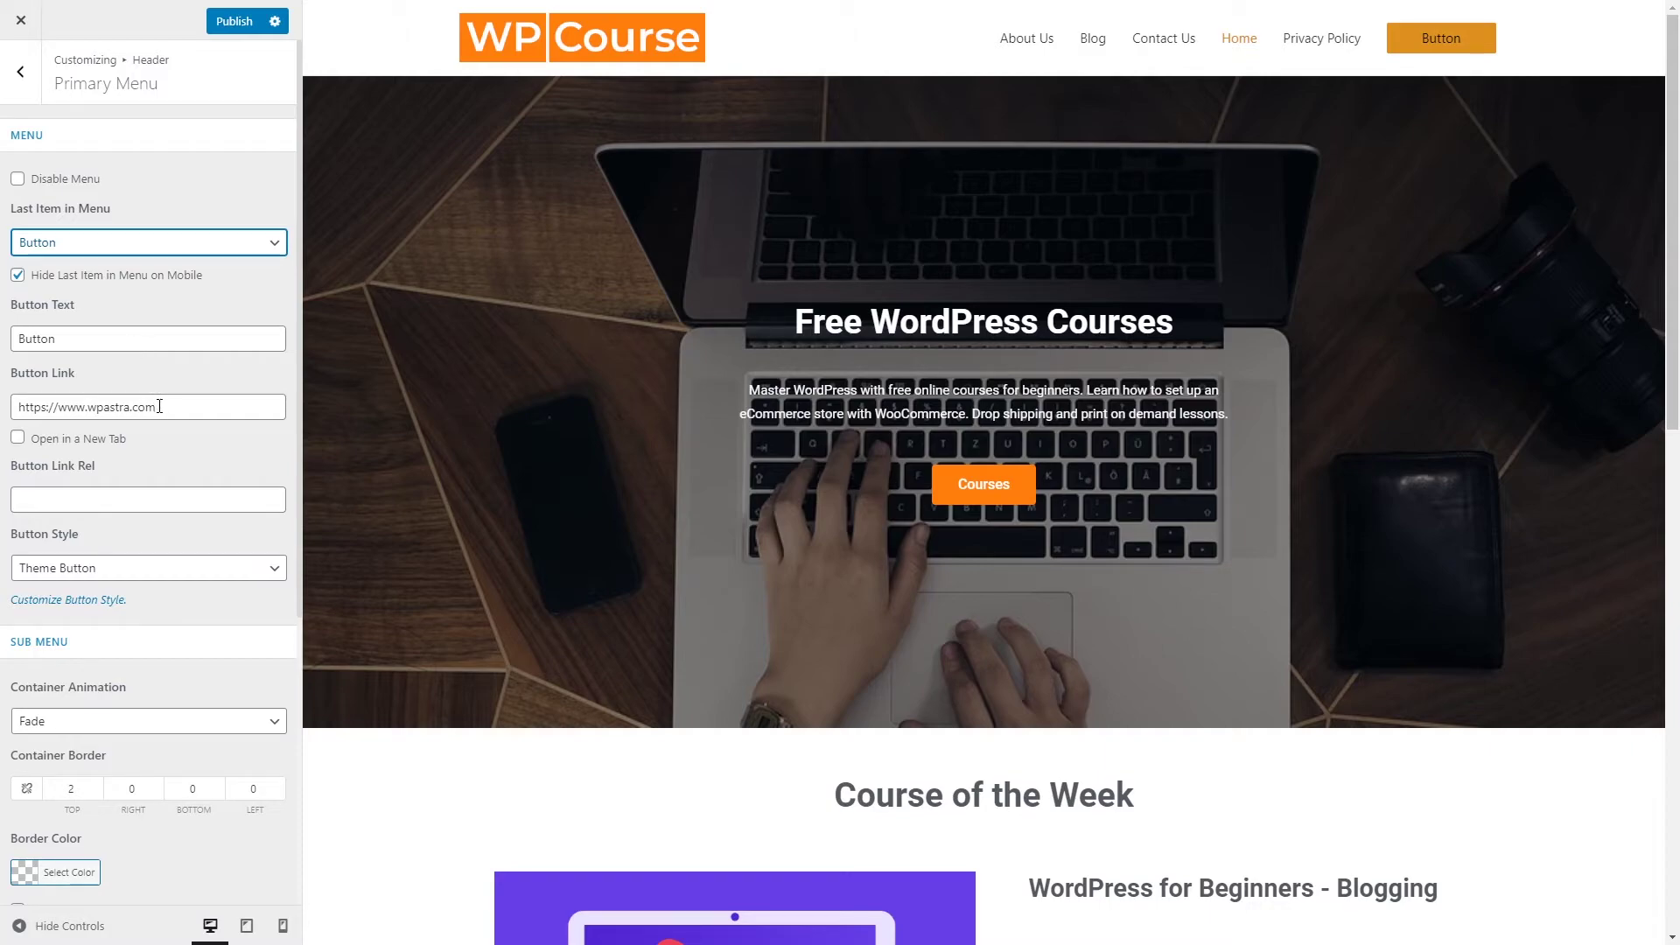
left_click(206, 244)
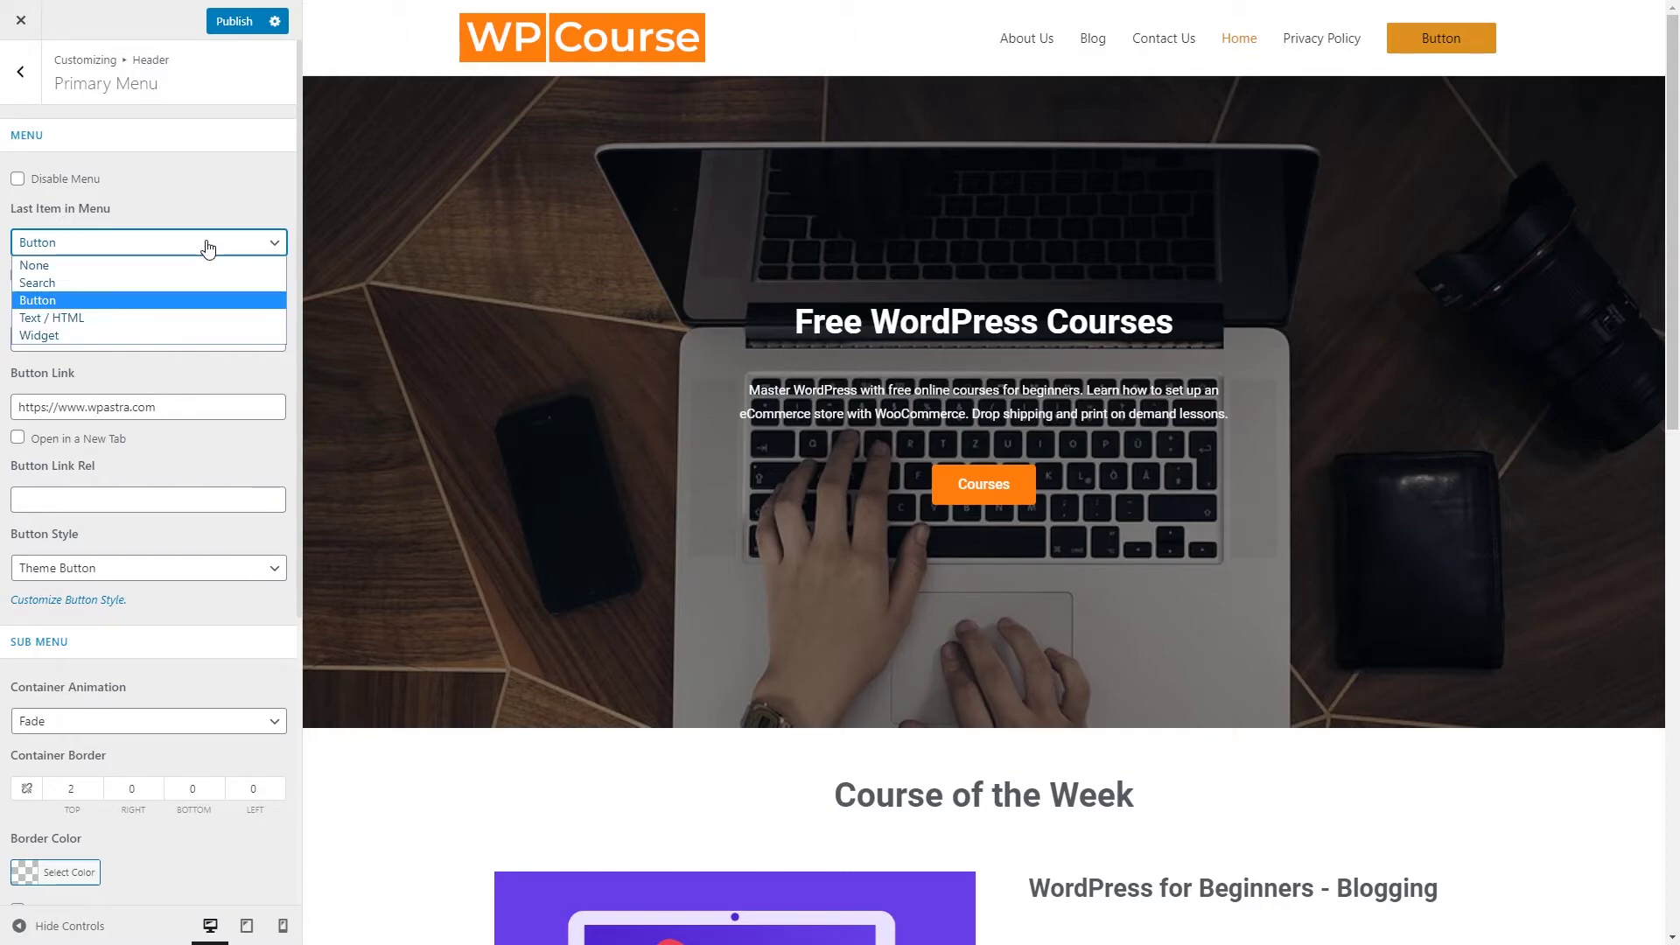
left_click(175, 282)
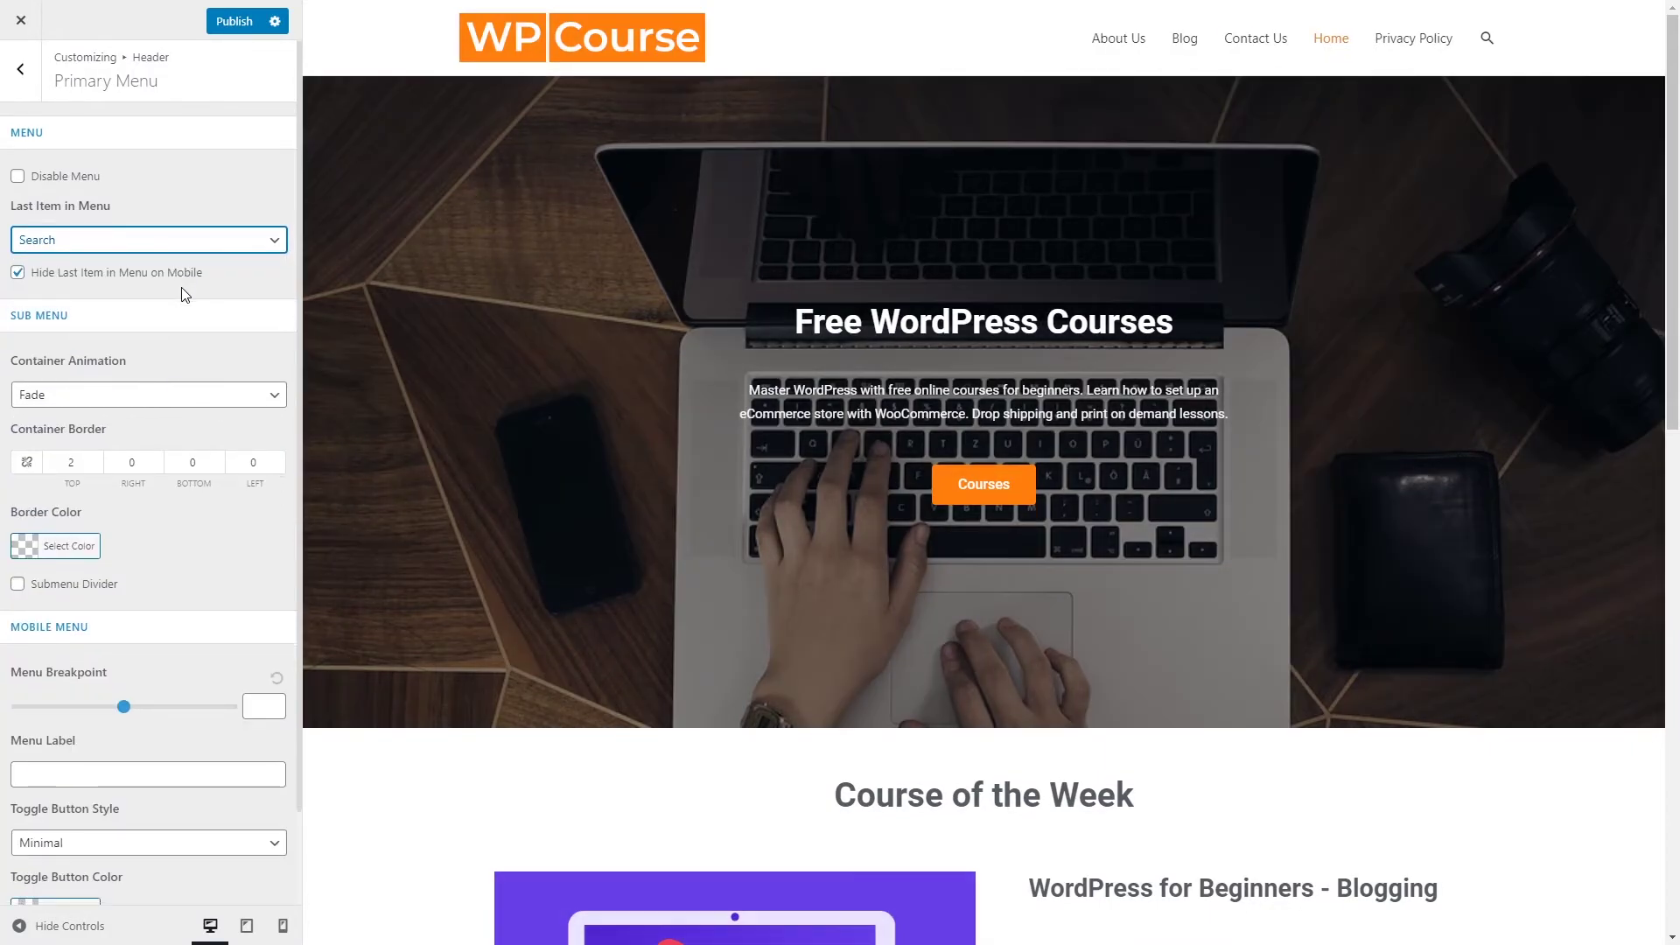
scroll(179, 289, "down", 1)
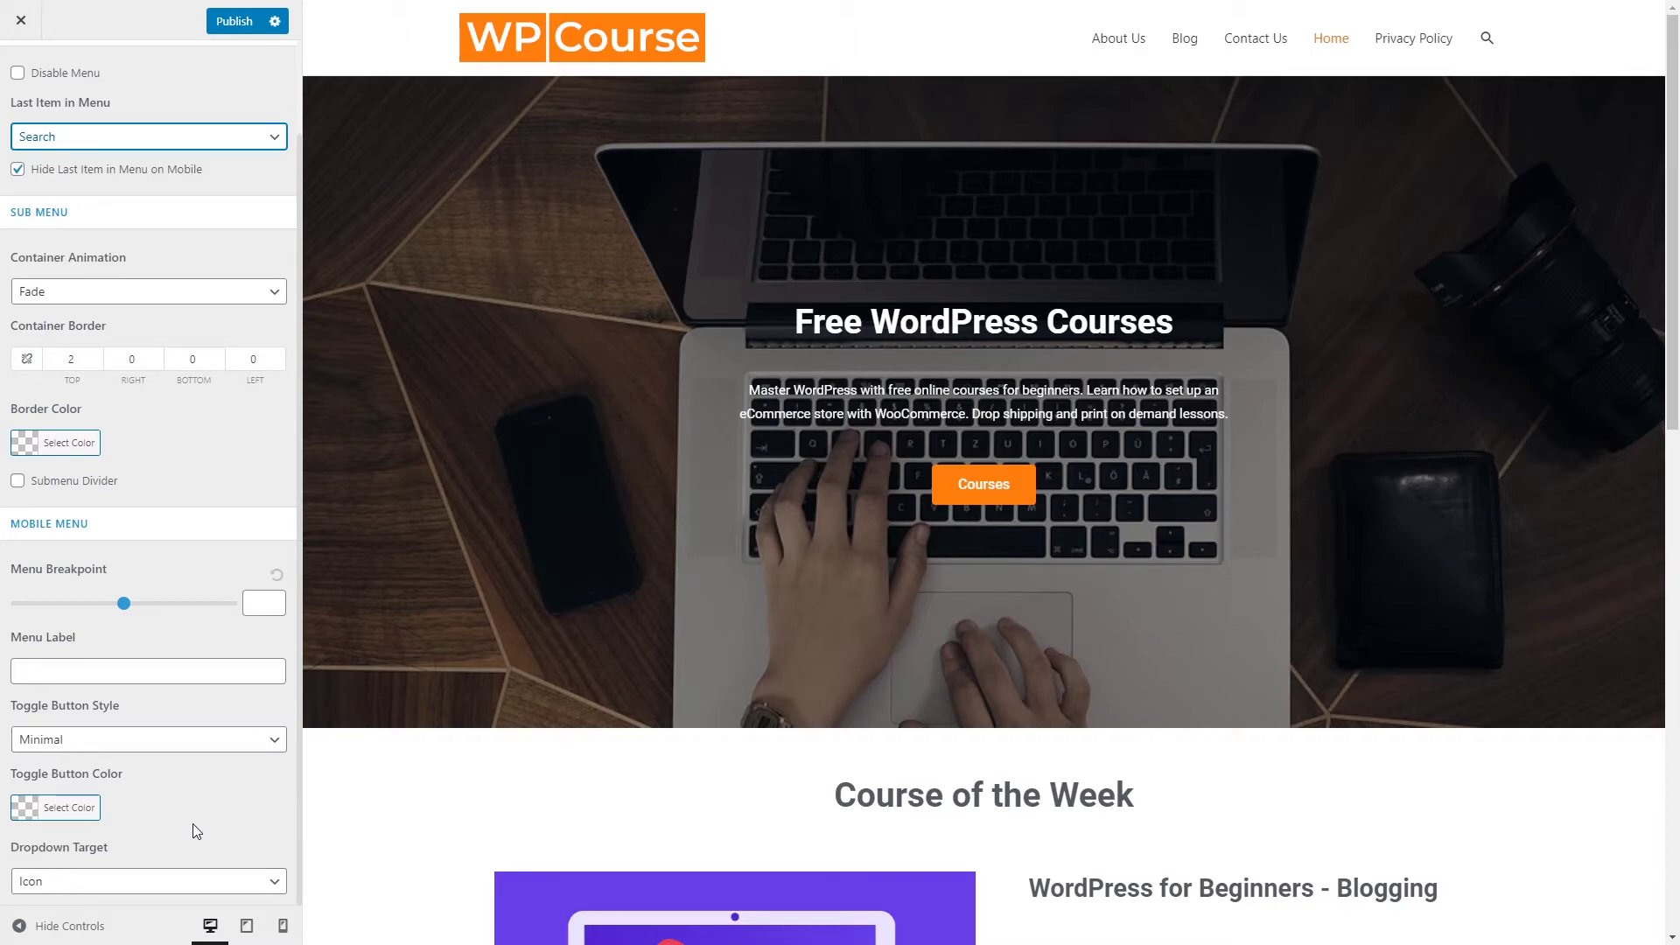
scroll(197, 831, "up", 3)
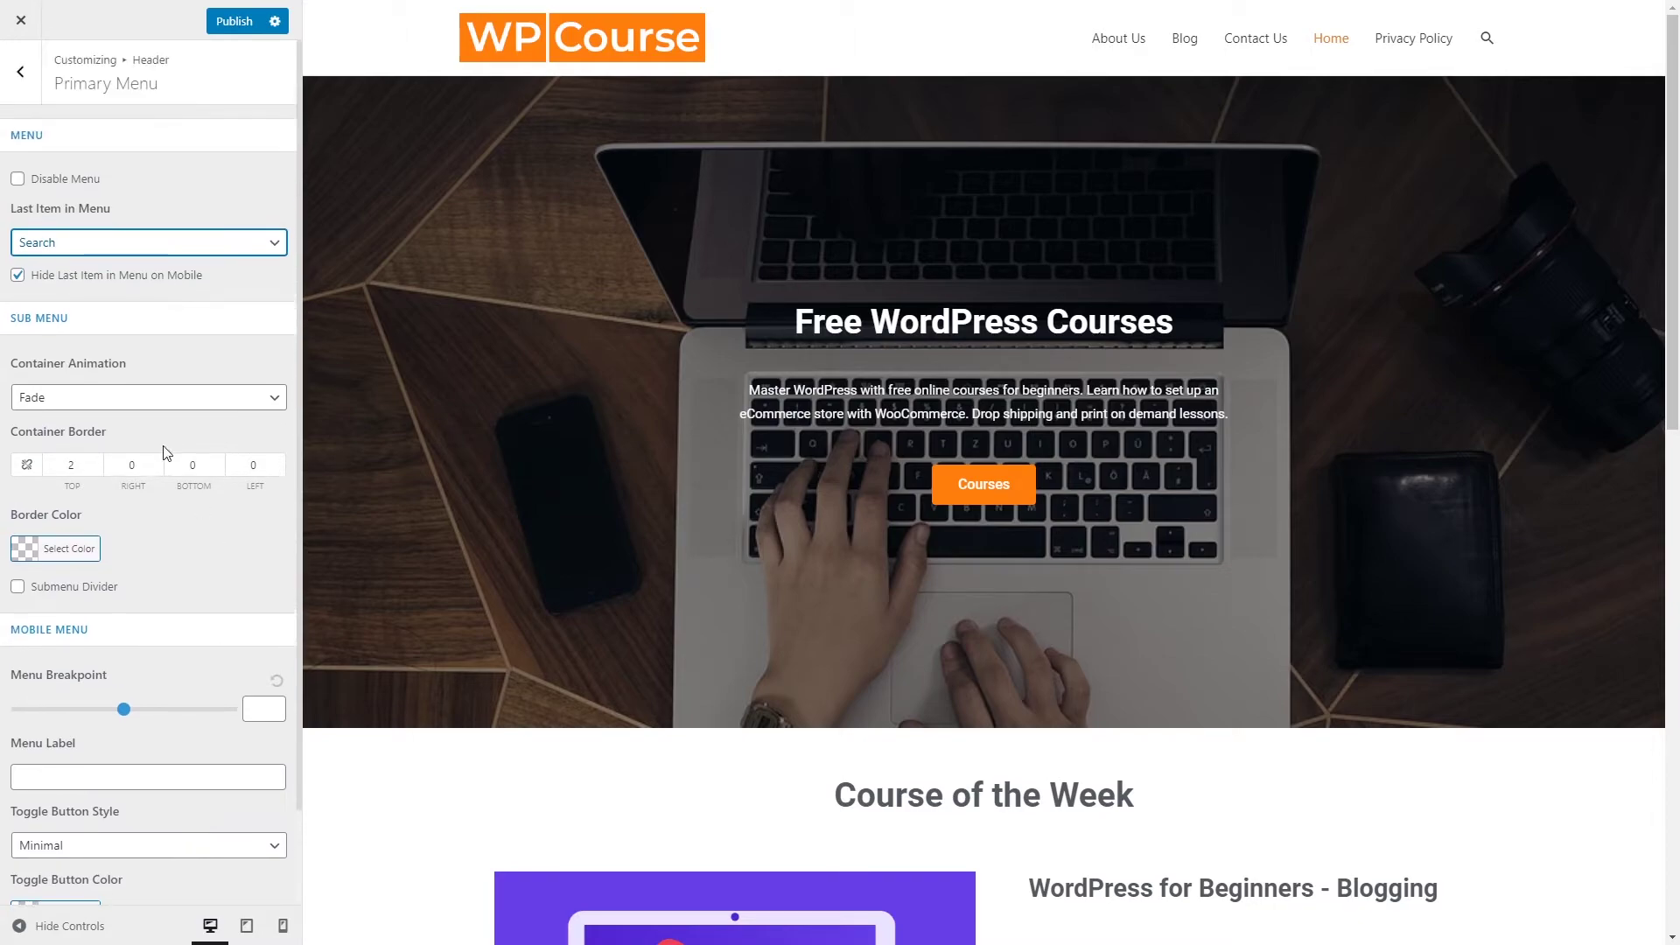
left_click(32, 93)
- Trial Transparent Header on the complete website, then turn it back off
left_click(128, 255)
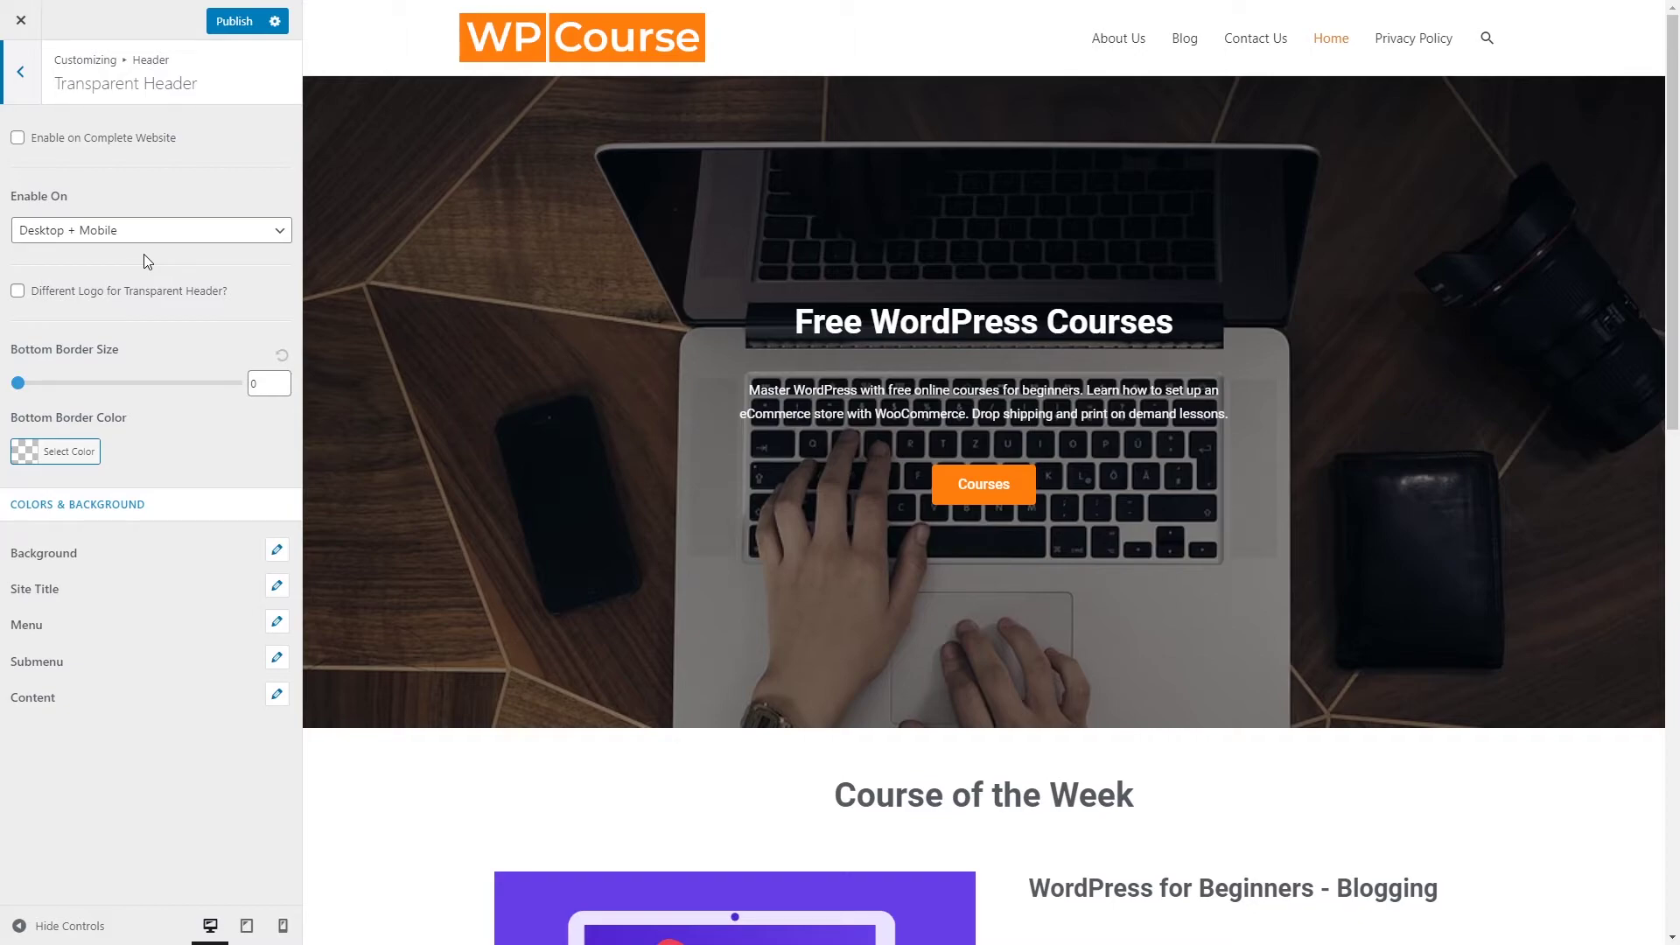
left_click(18, 139)
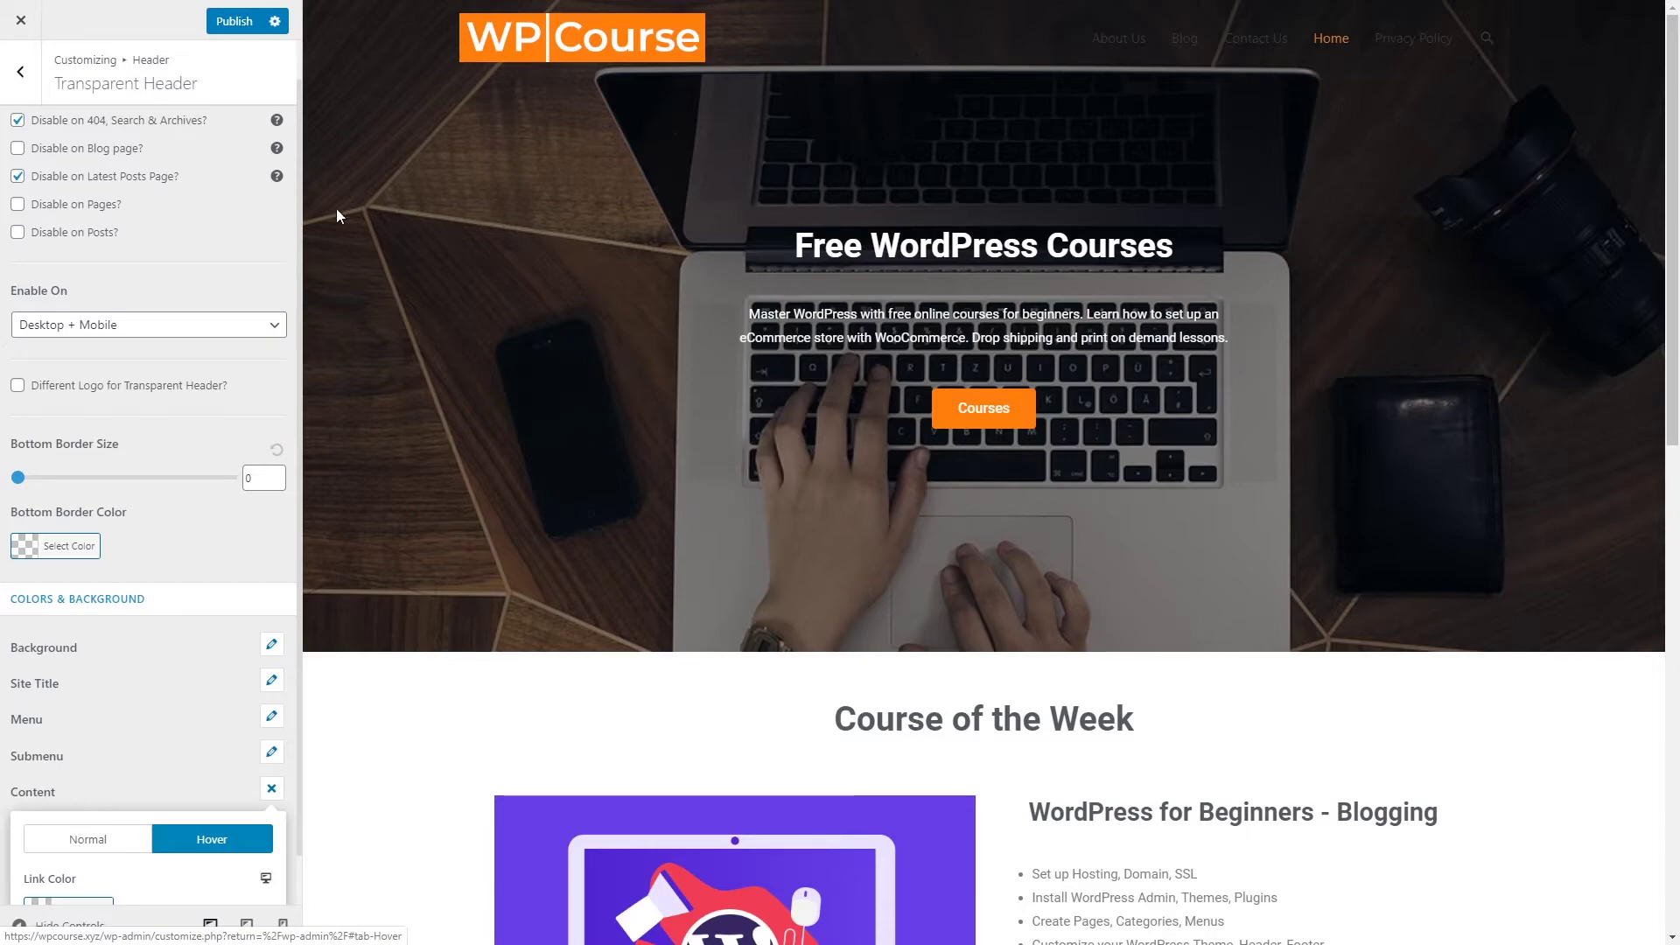
scroll(130, 201, "up", 1)
left_click(19, 140)
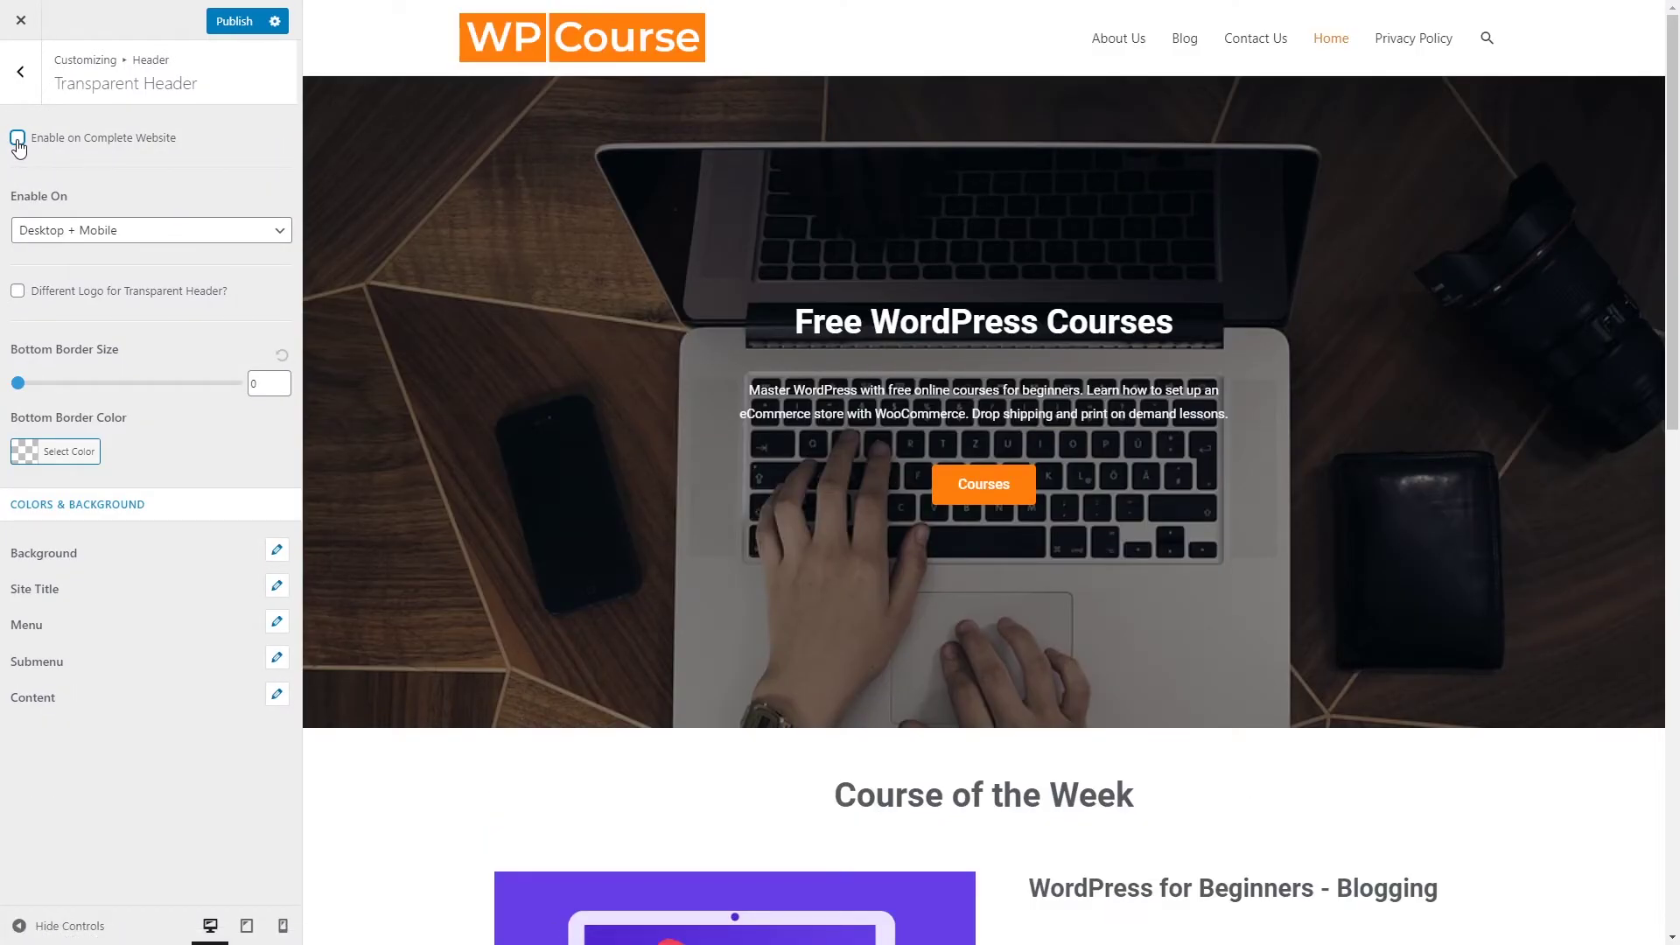
left_click(20, 73)
left_click(26, 78)
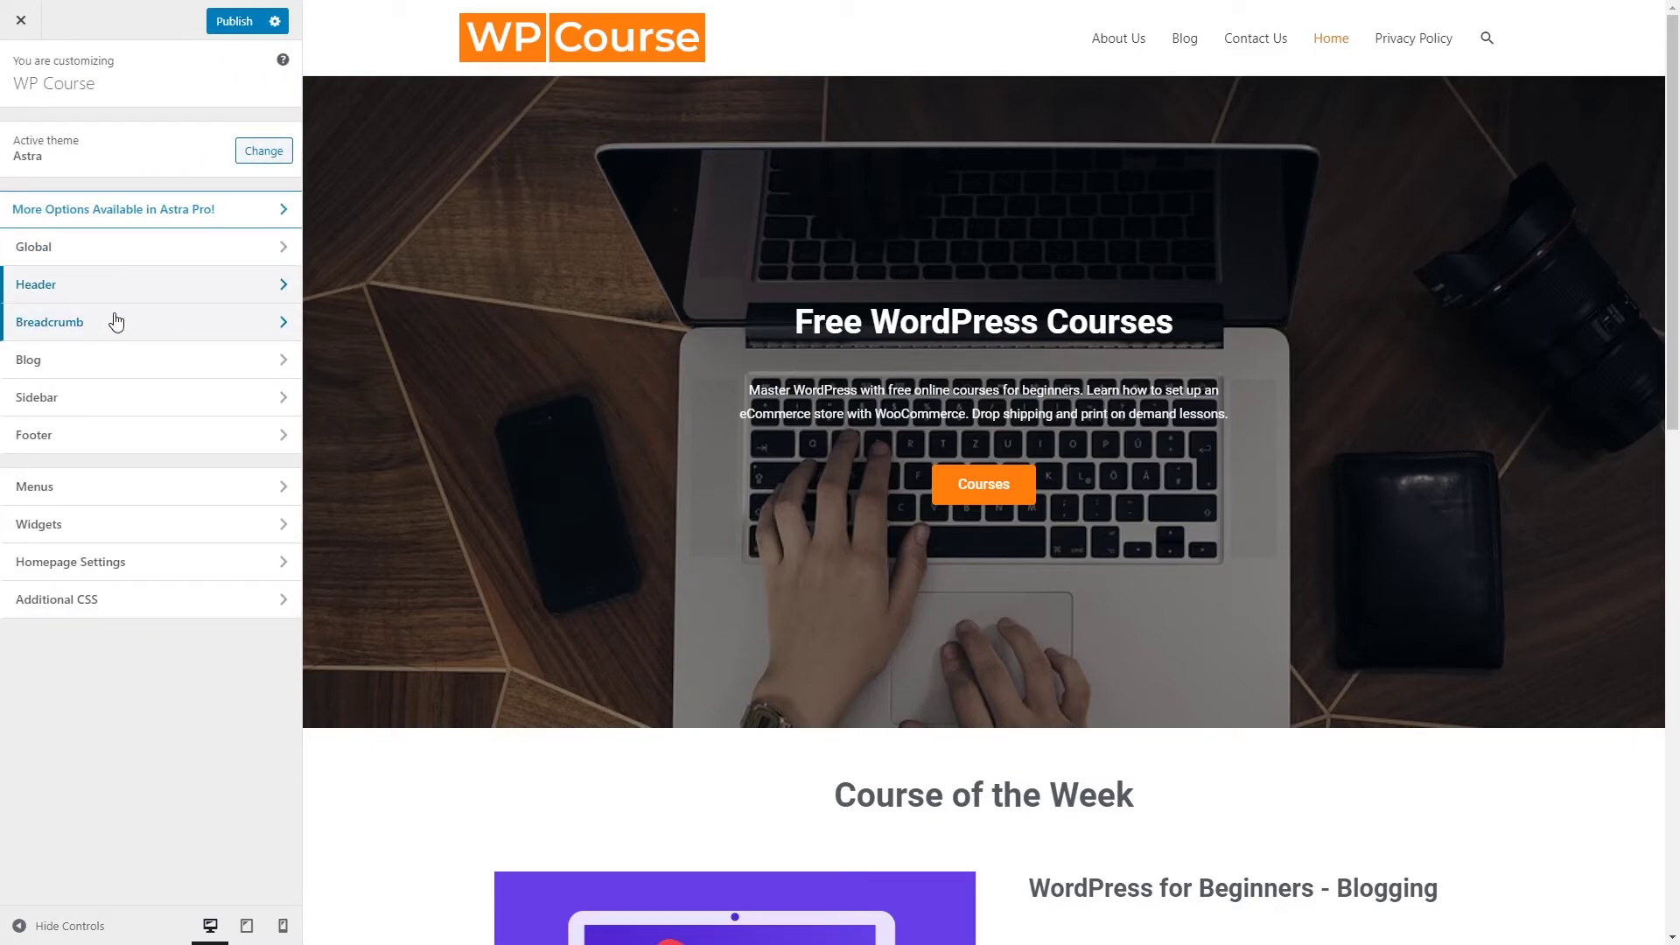
- Open the Blog / Archive settings and preview the Blog page
left_click(114, 376)
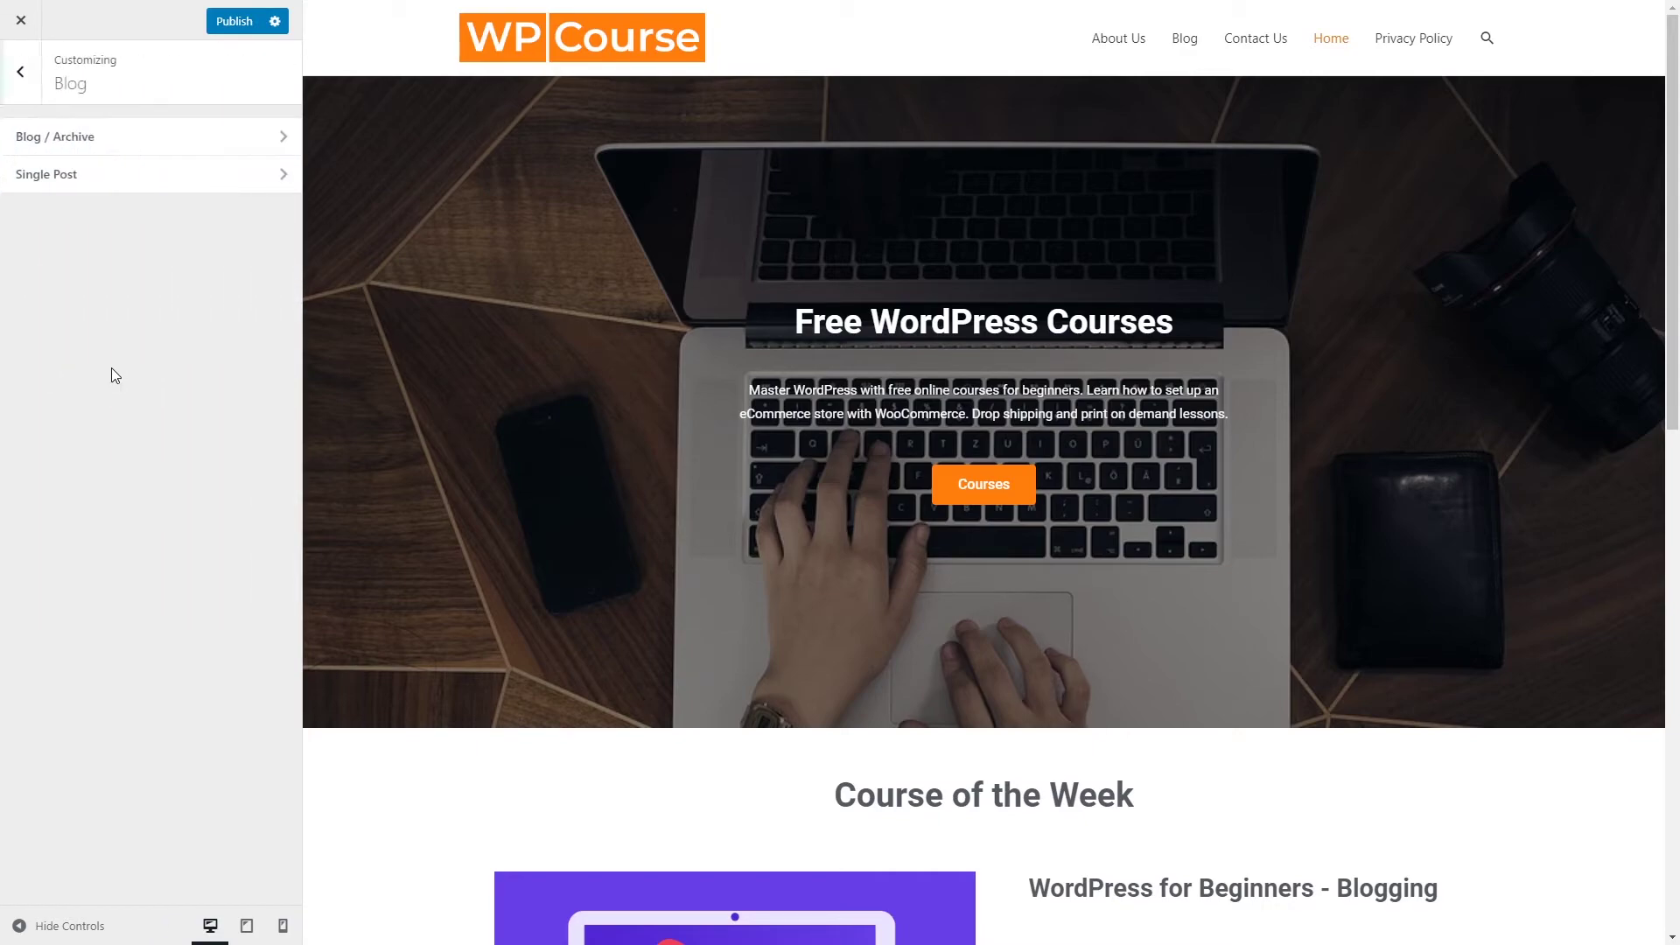
left_click(177, 143)
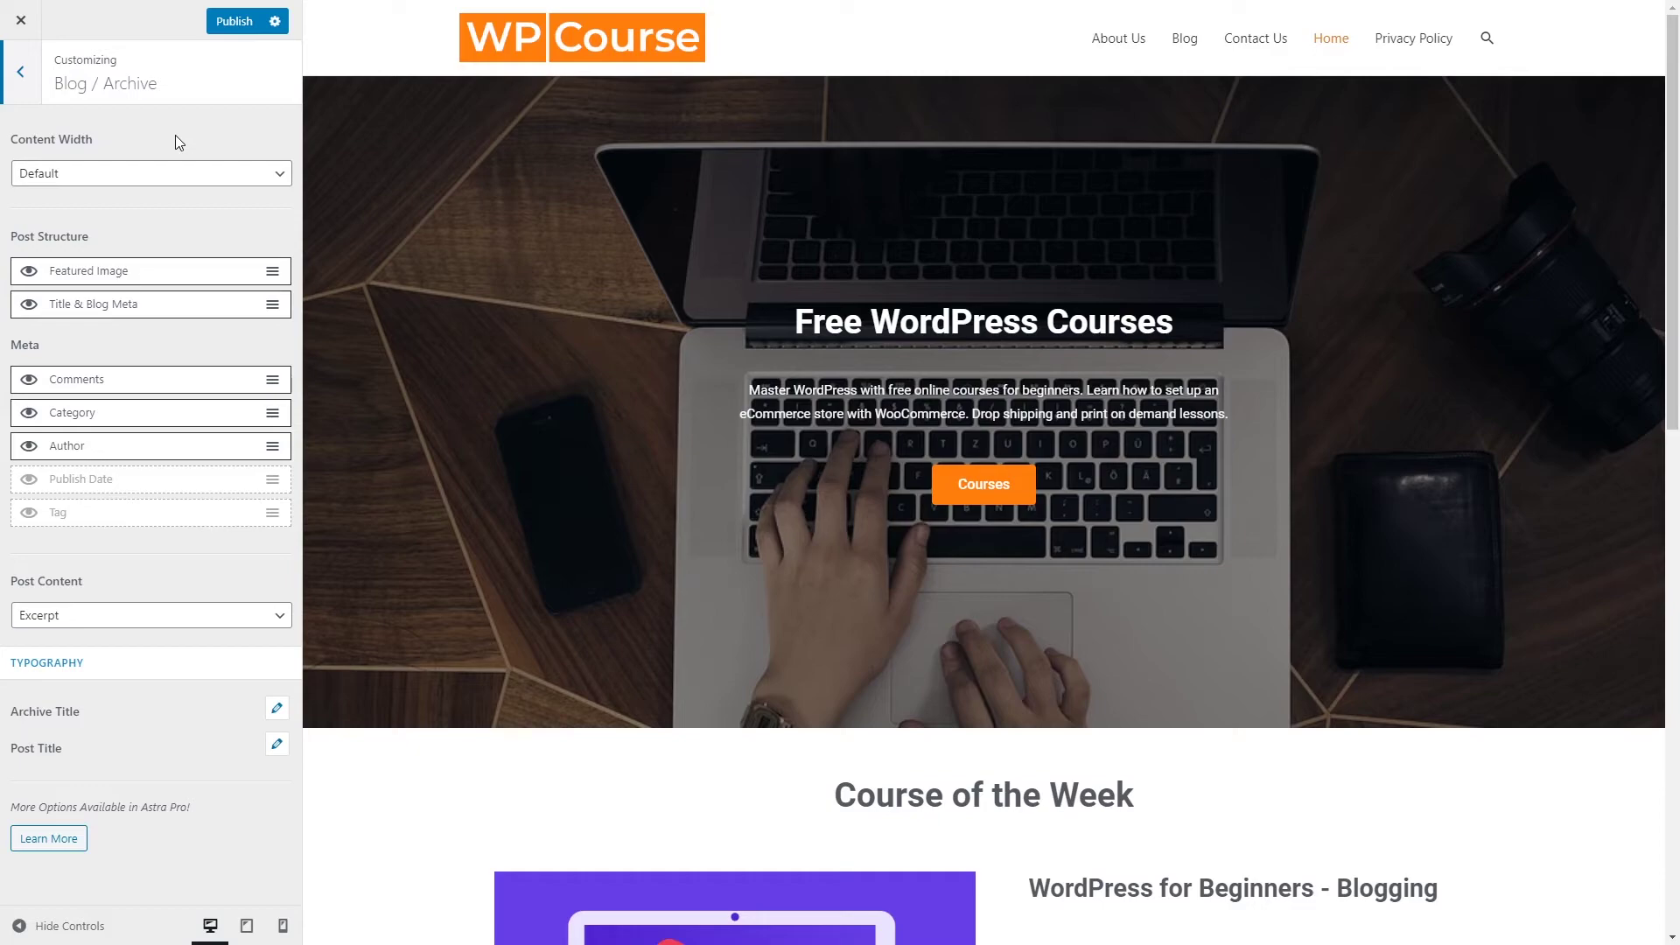
left_click(1189, 44)
left_click(1192, 47)
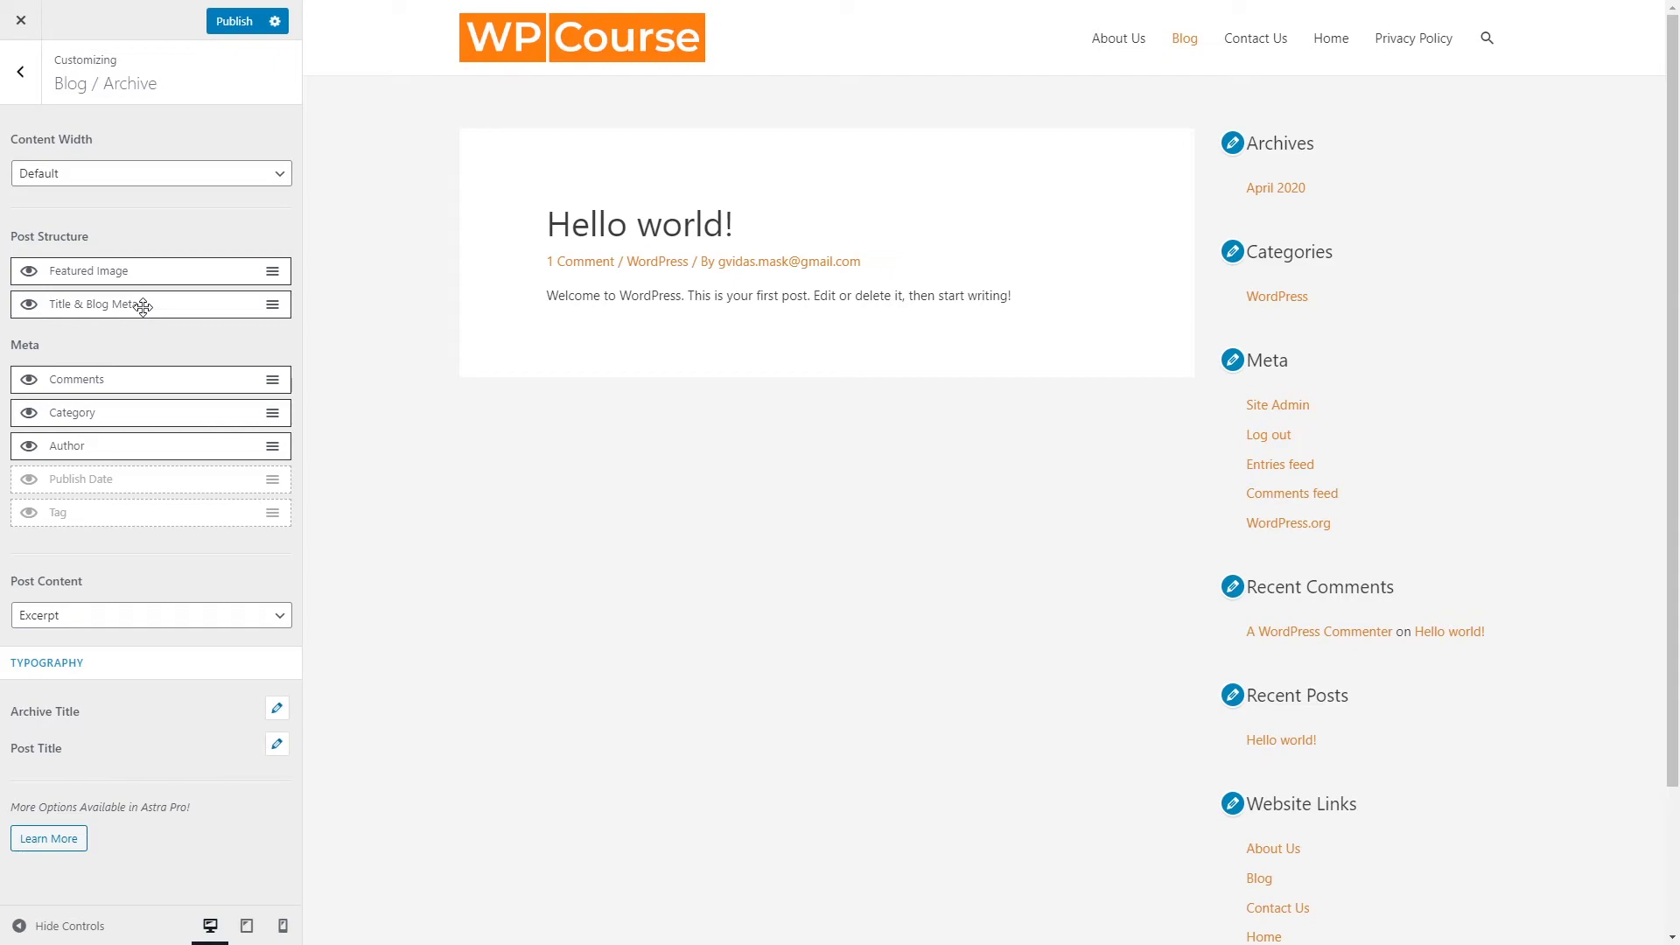
- Hide the Author item from the blog archive post meta
mouse_move(143, 307)
left_mouse_down()
mouse_move(142, 248)
mouse_move(142, 326)
mouse_move(148, 310)
left_mouse_up()
left_click(28, 451)
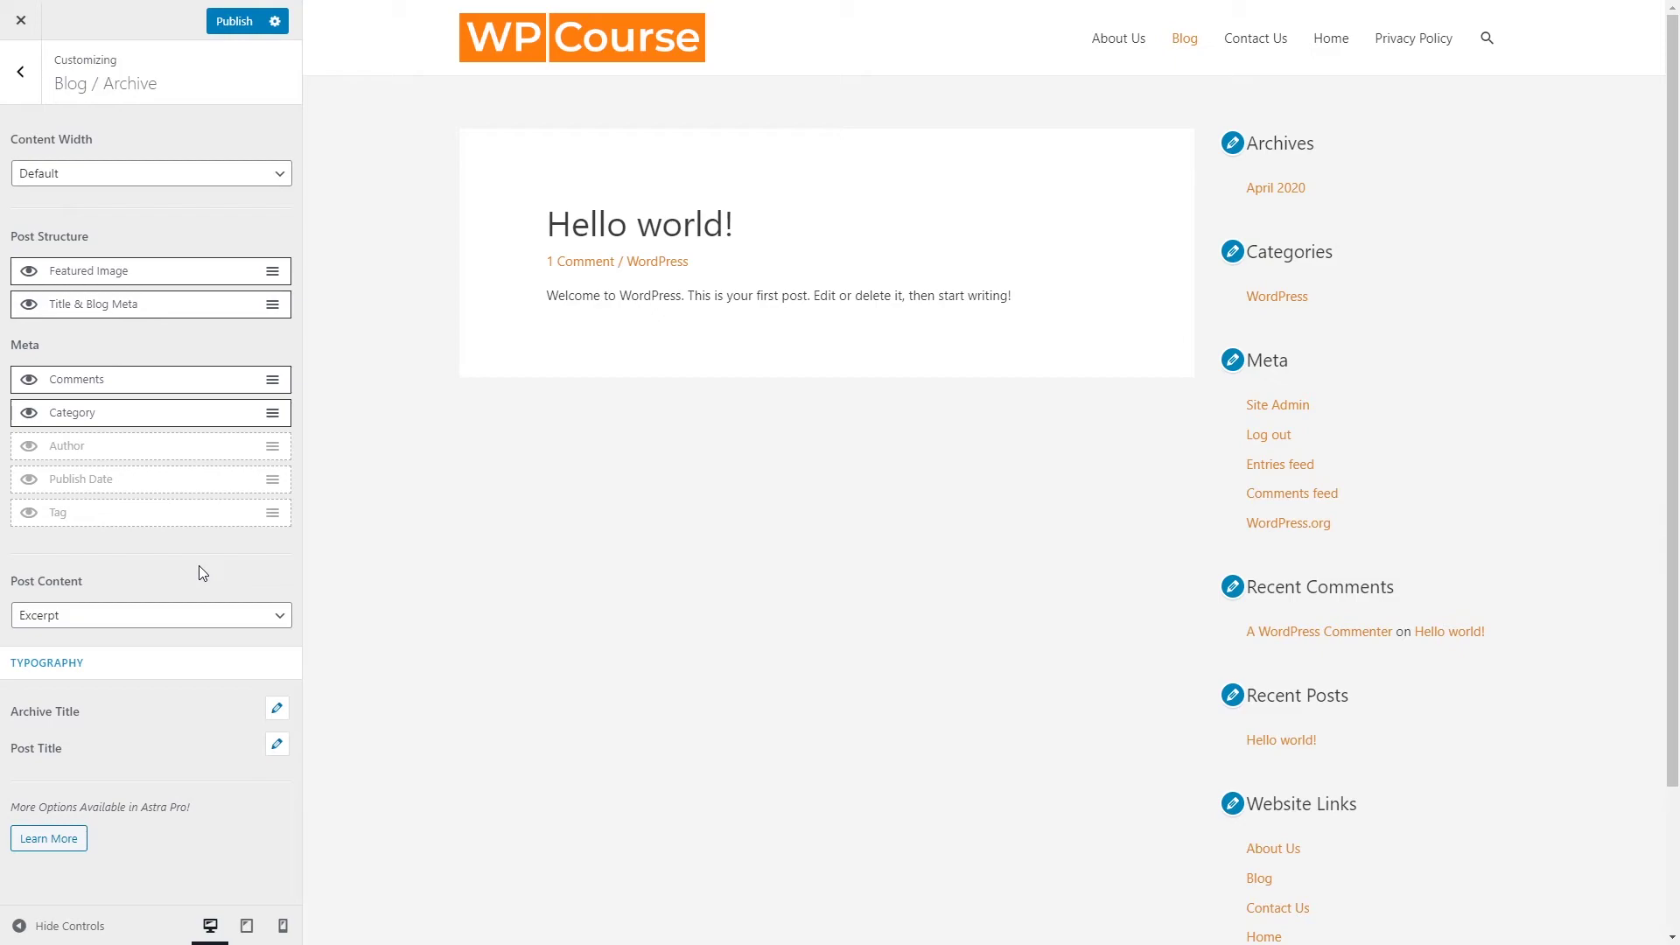
left_click(24, 75)
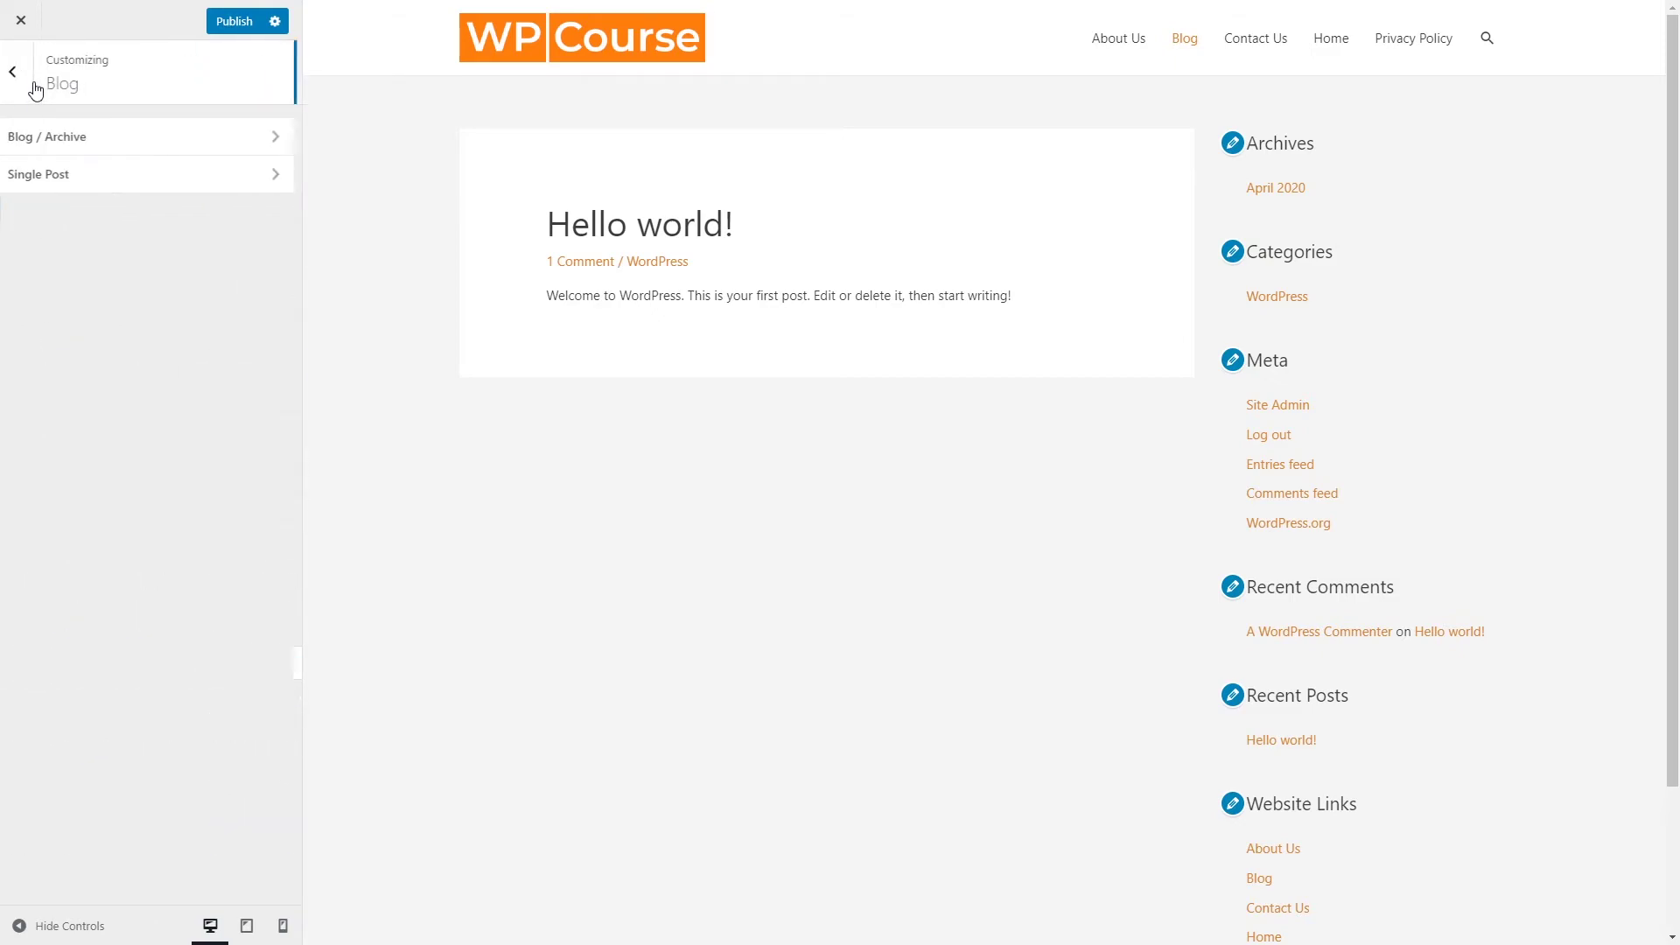
- Preview the Hello world! post and toggle single-post Author meta on, then off again
left_click(131, 188)
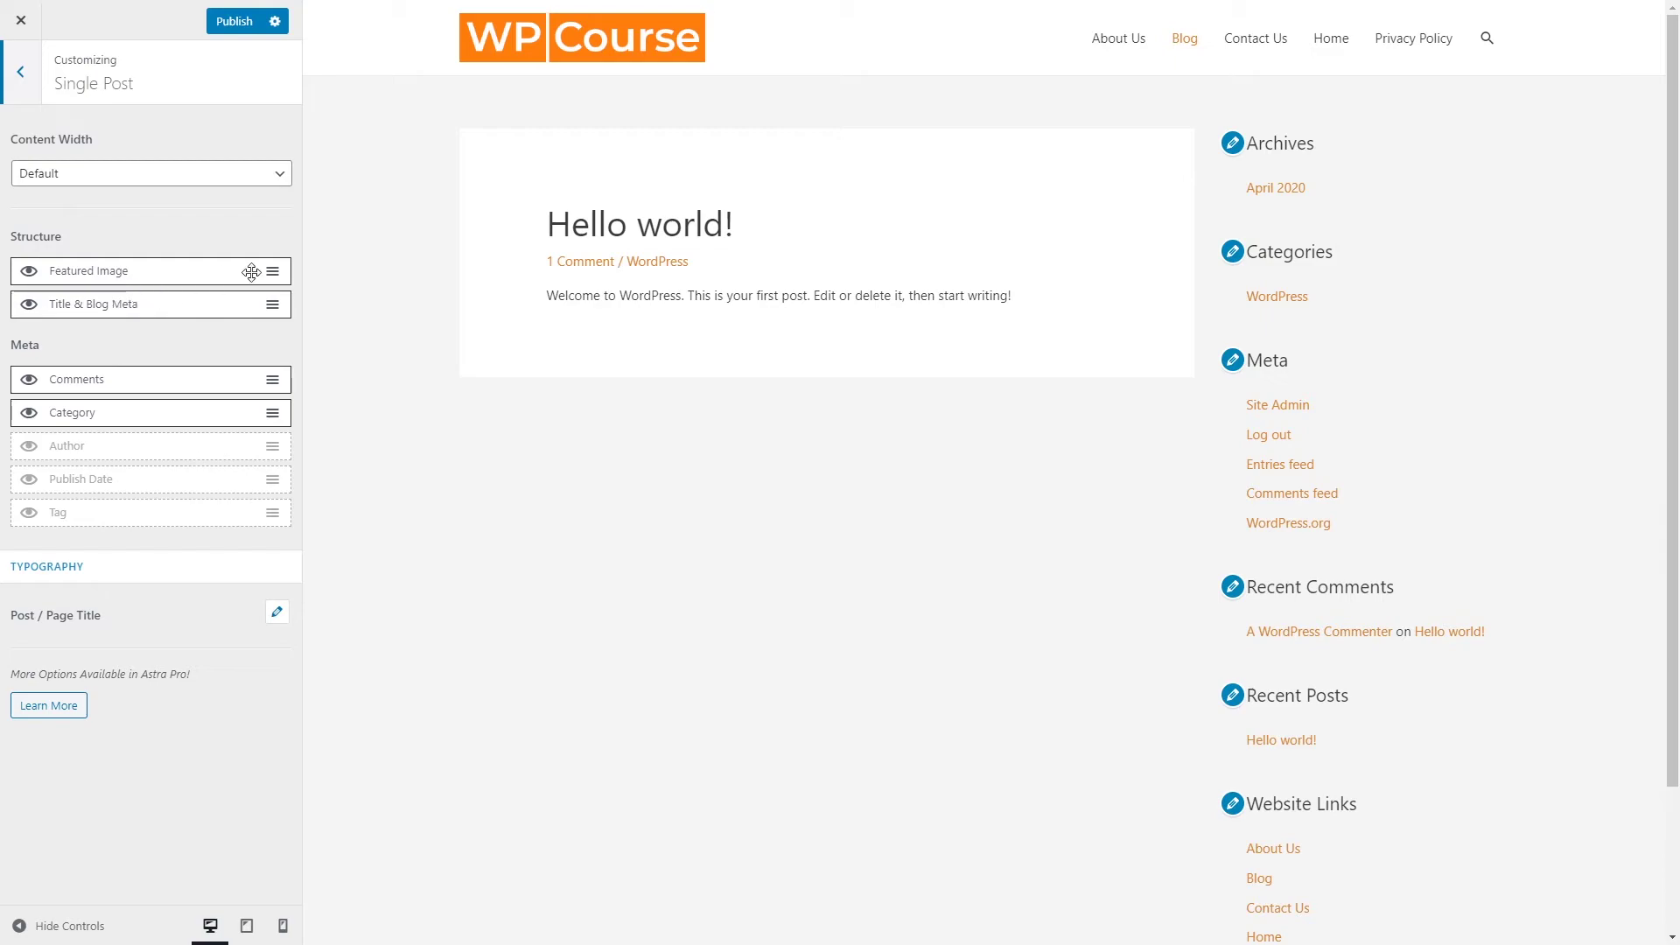
left_click(672, 240)
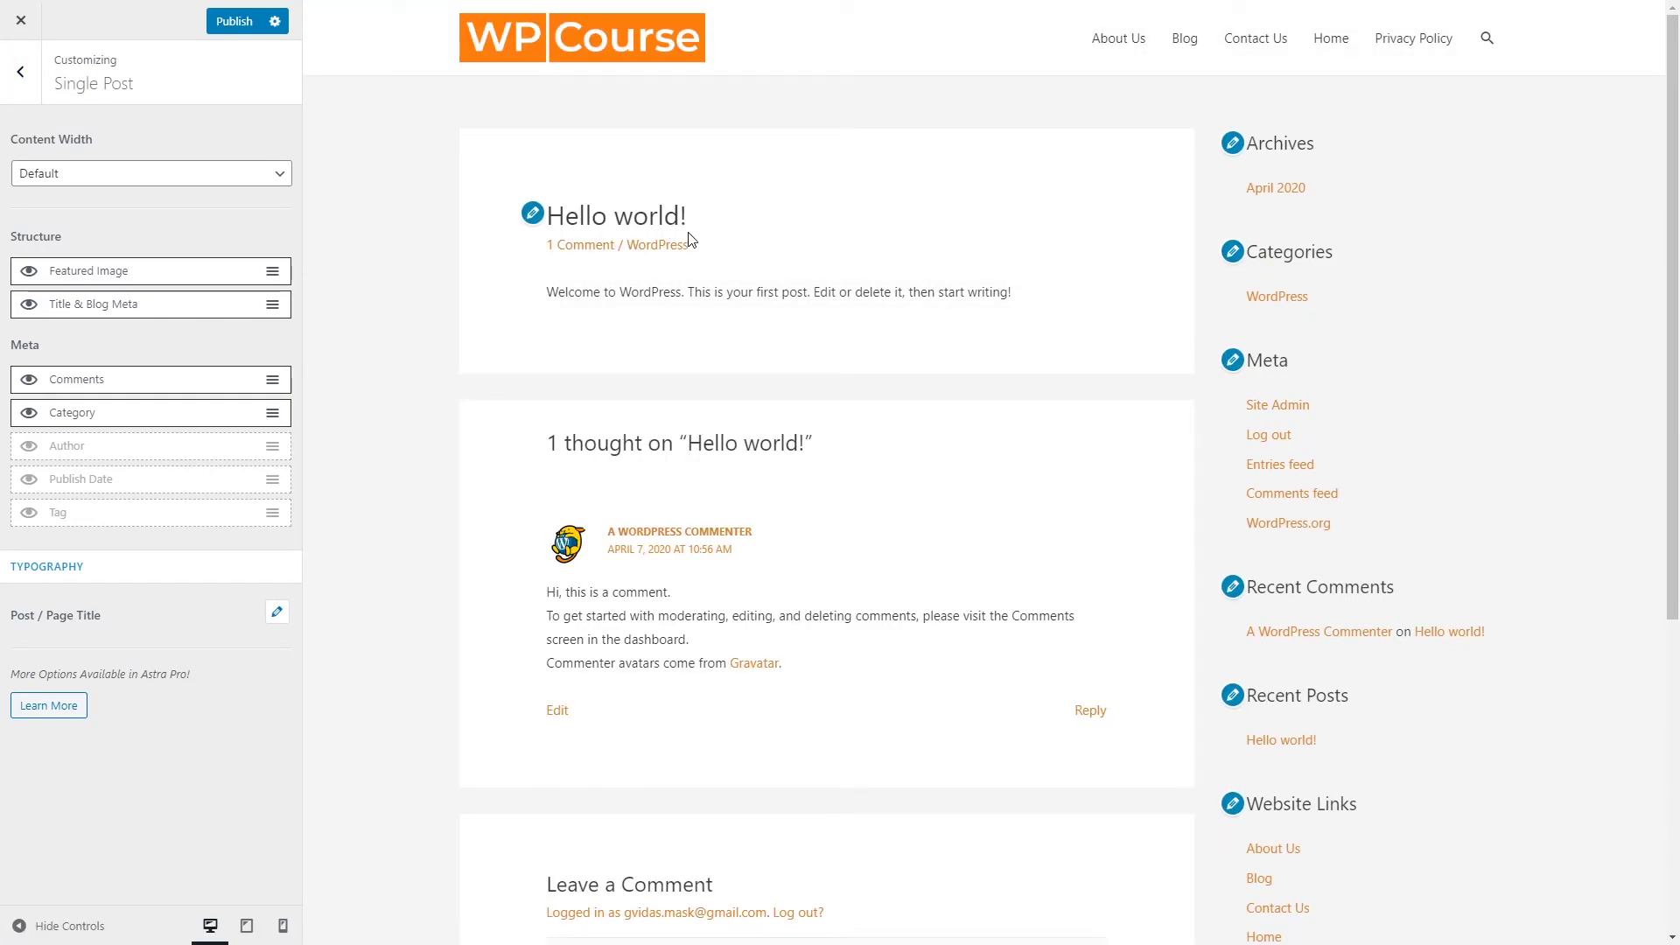
left_click(29, 448)
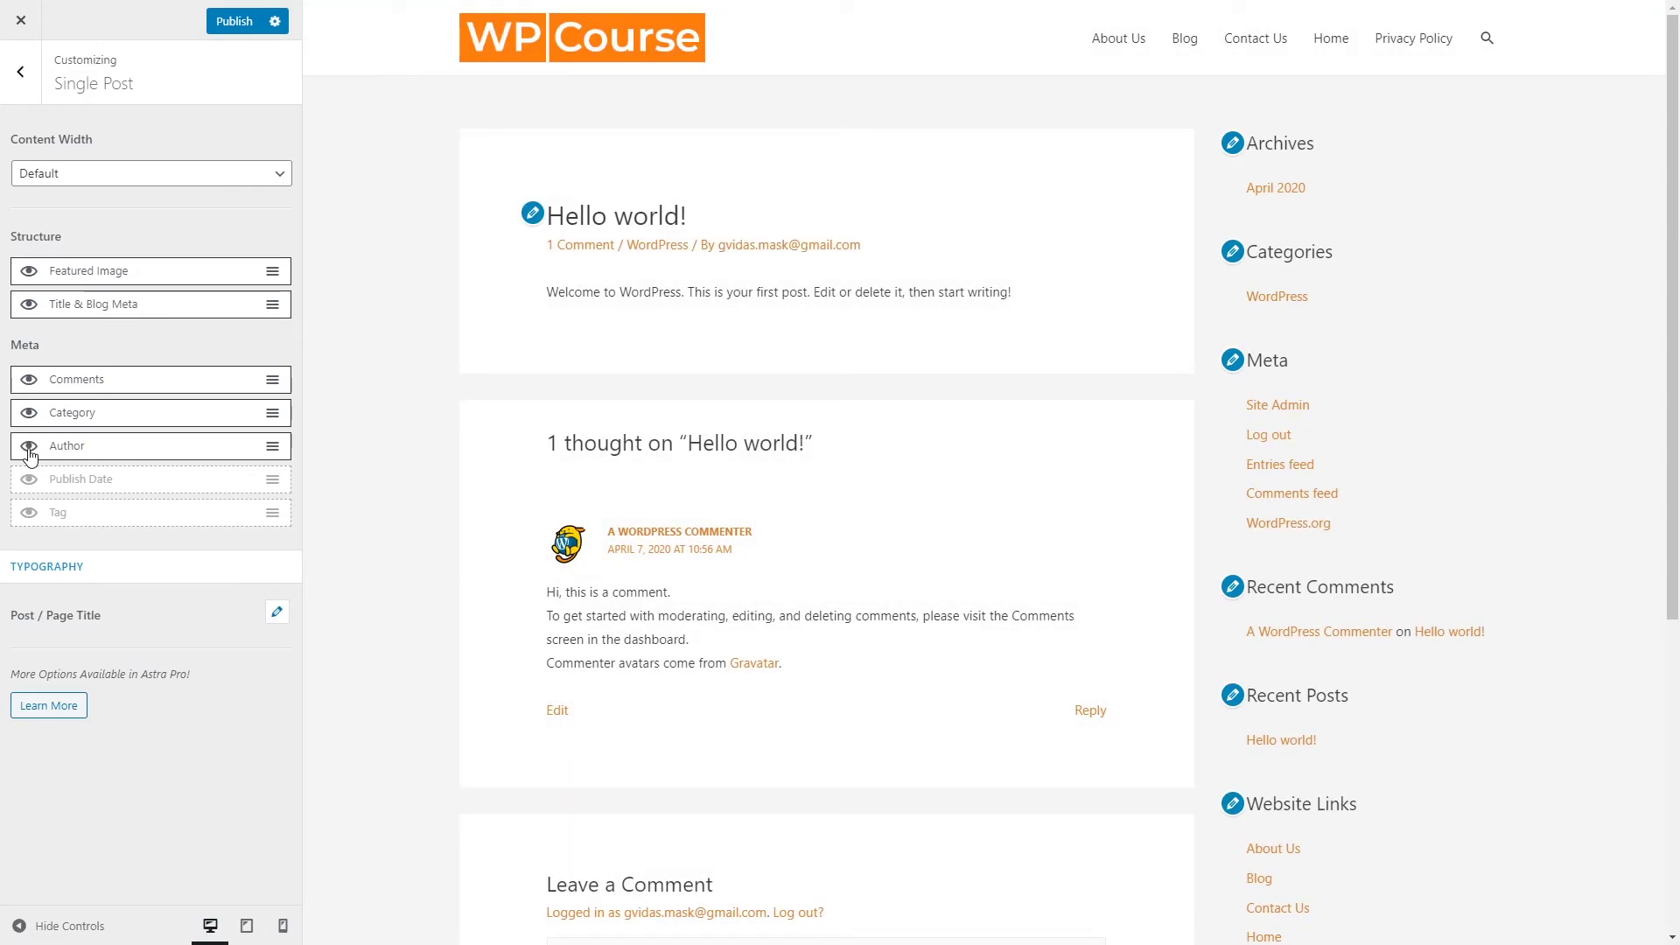
left_click(29, 447)
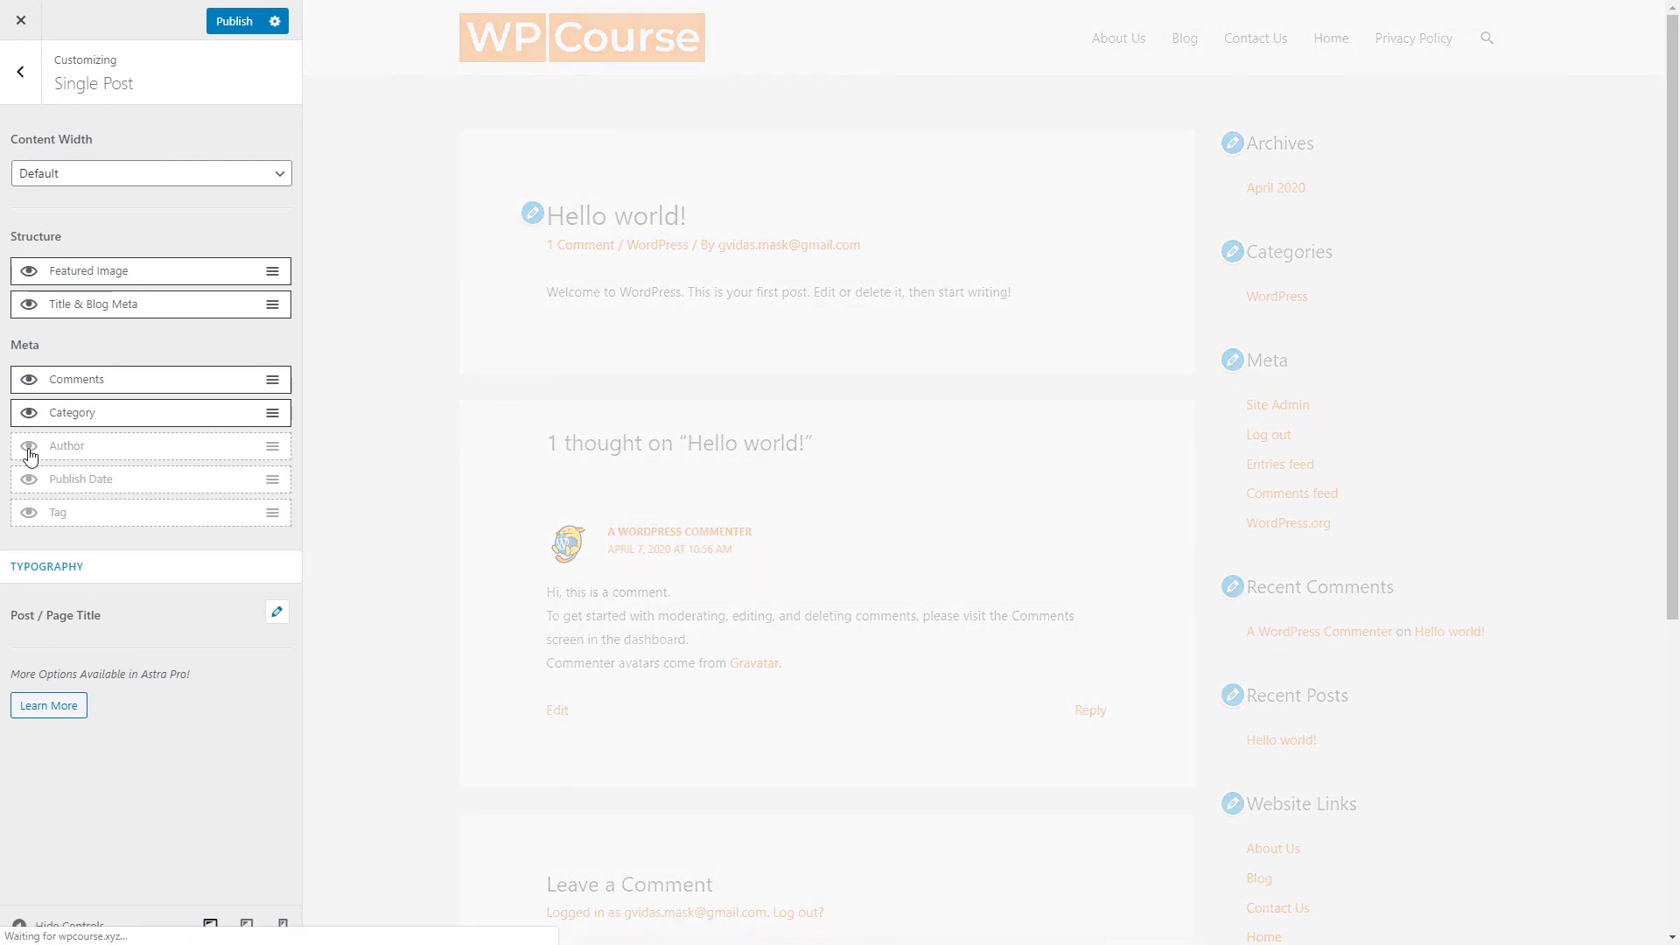
left_click(24, 82)
- Set the Pages sidebar layout to No Sidebar, leaving the default layout unchanged
left_click(22, 78)
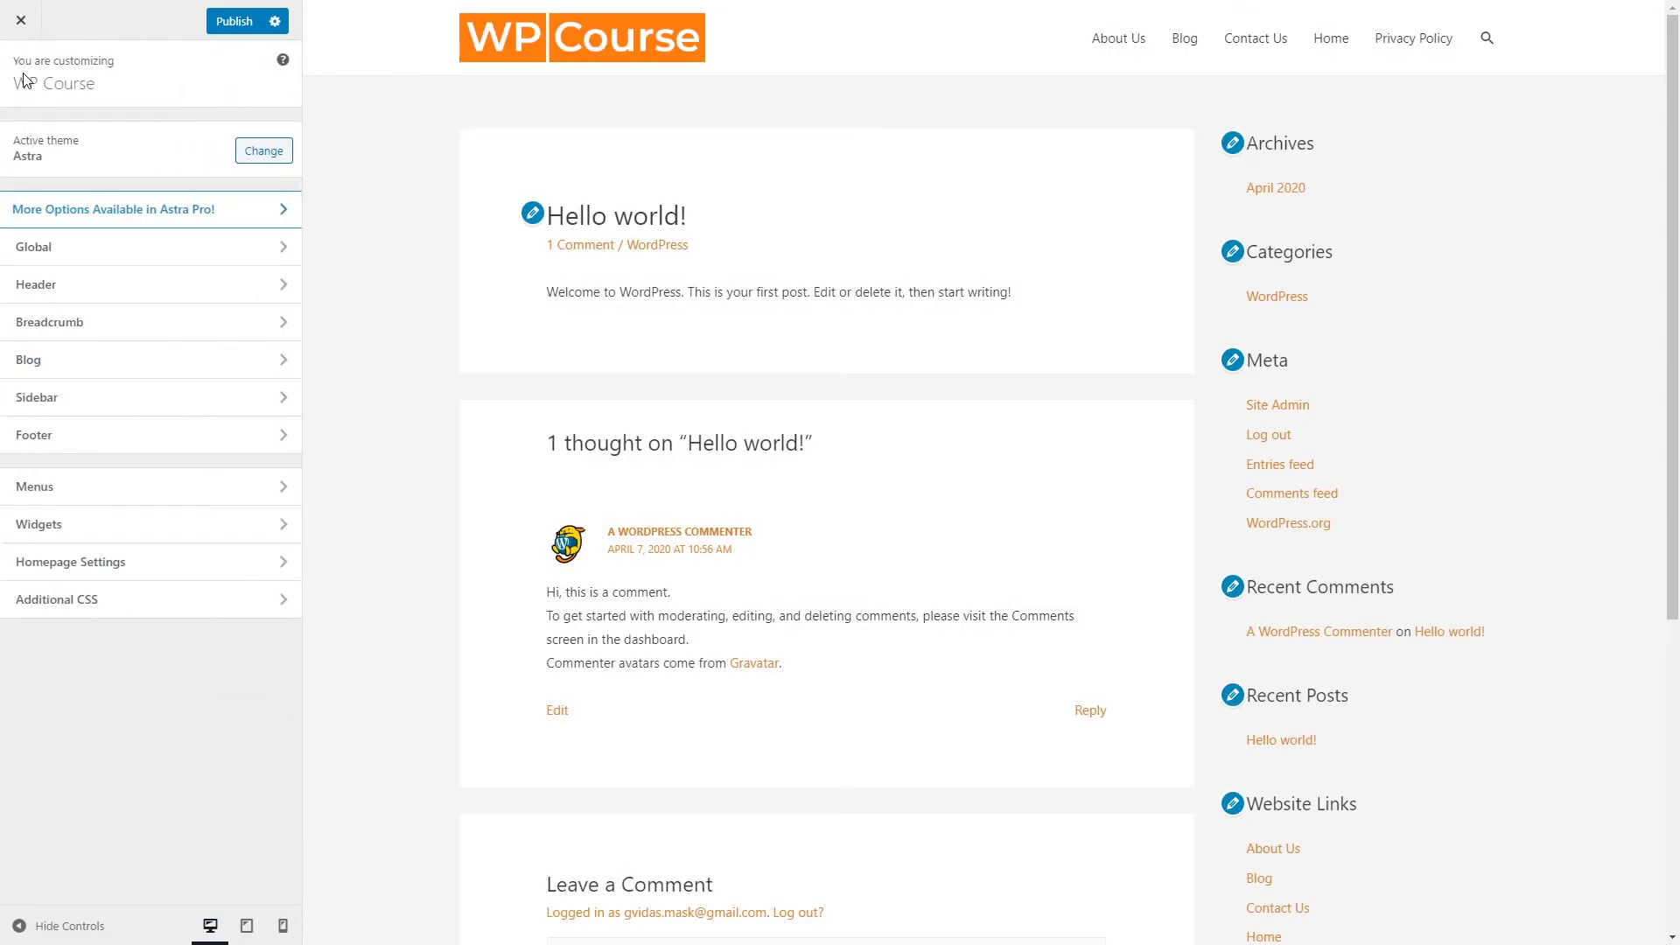
left_click(216, 399)
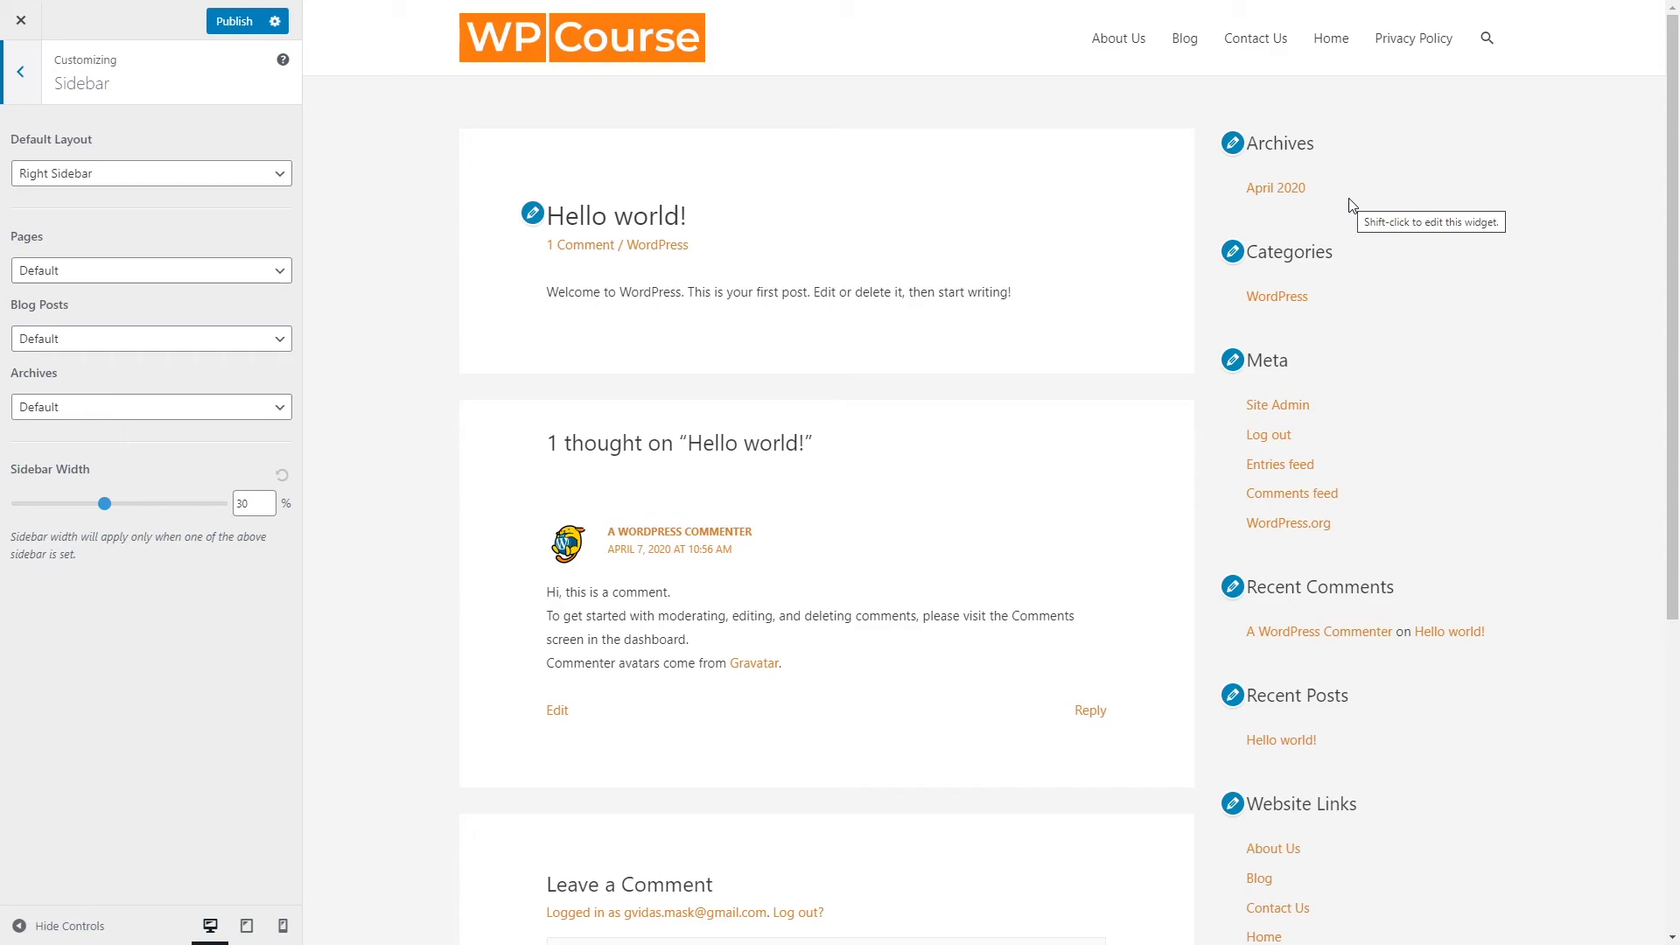
left_click(217, 272)
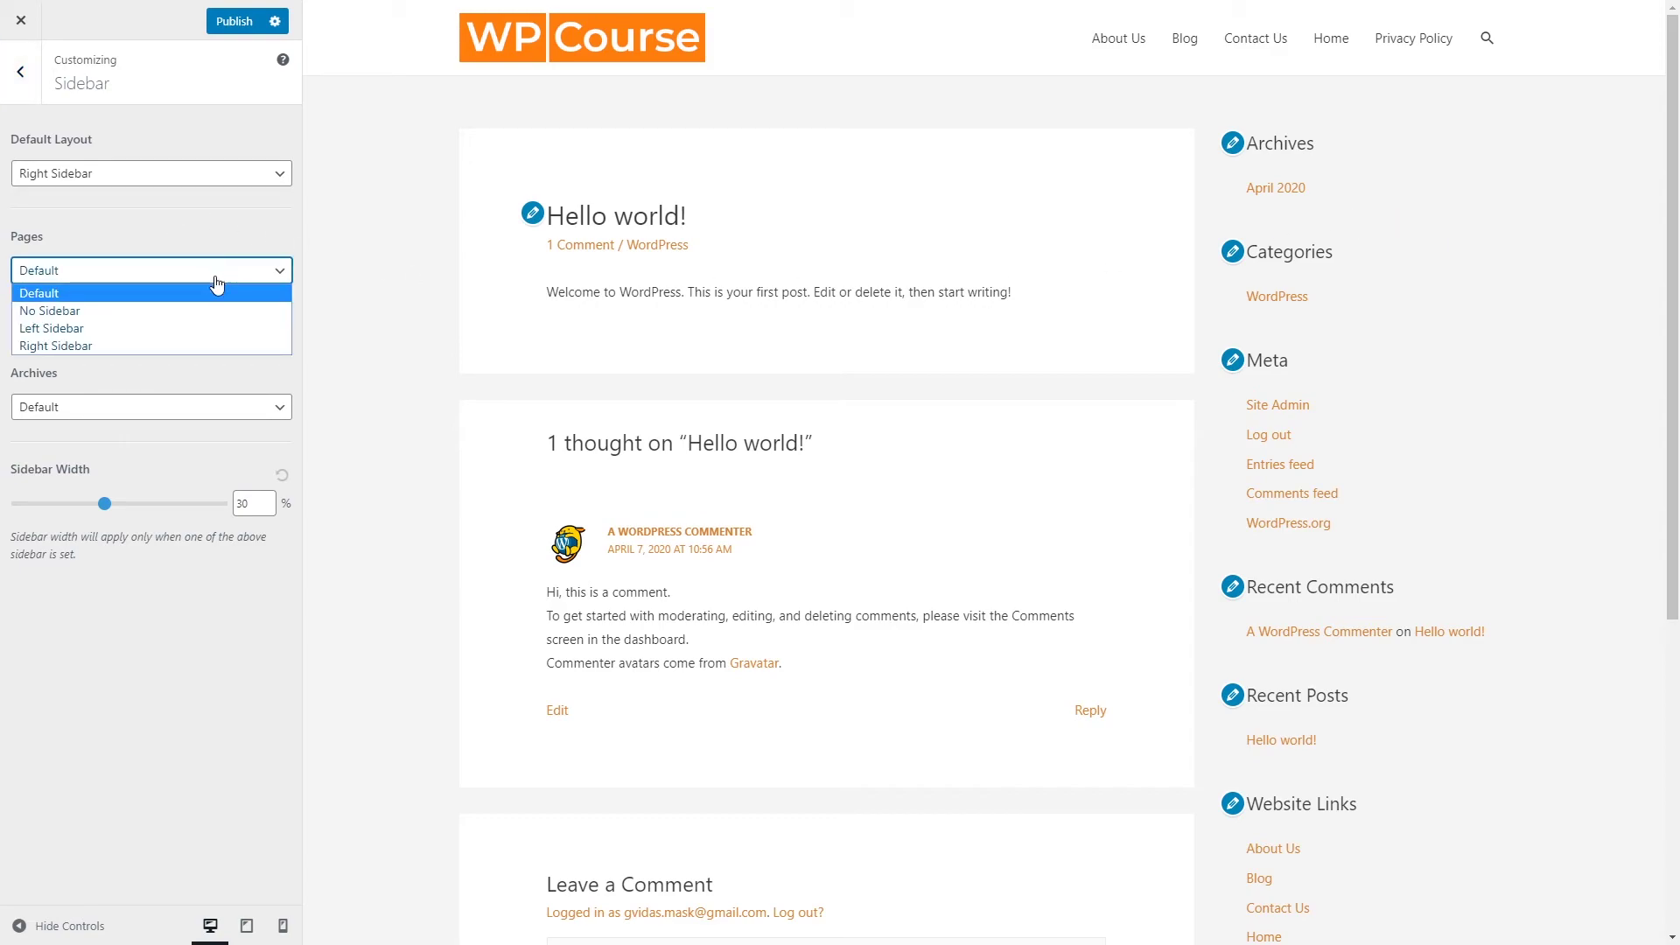
left_click(200, 306)
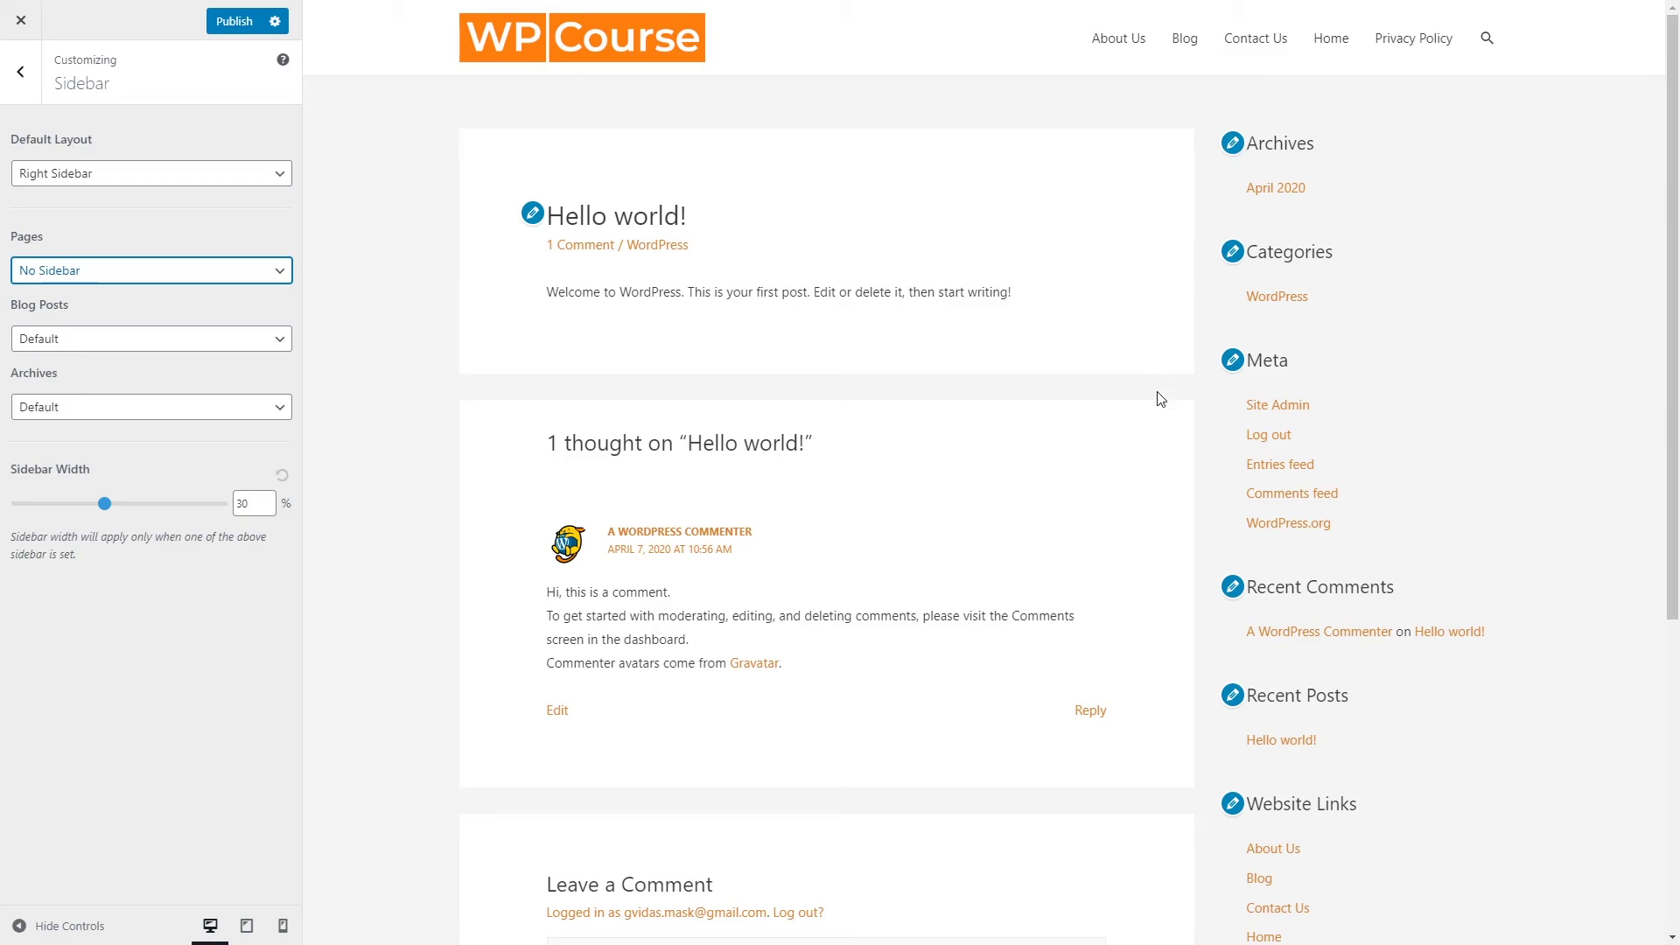
left_click(213, 175)
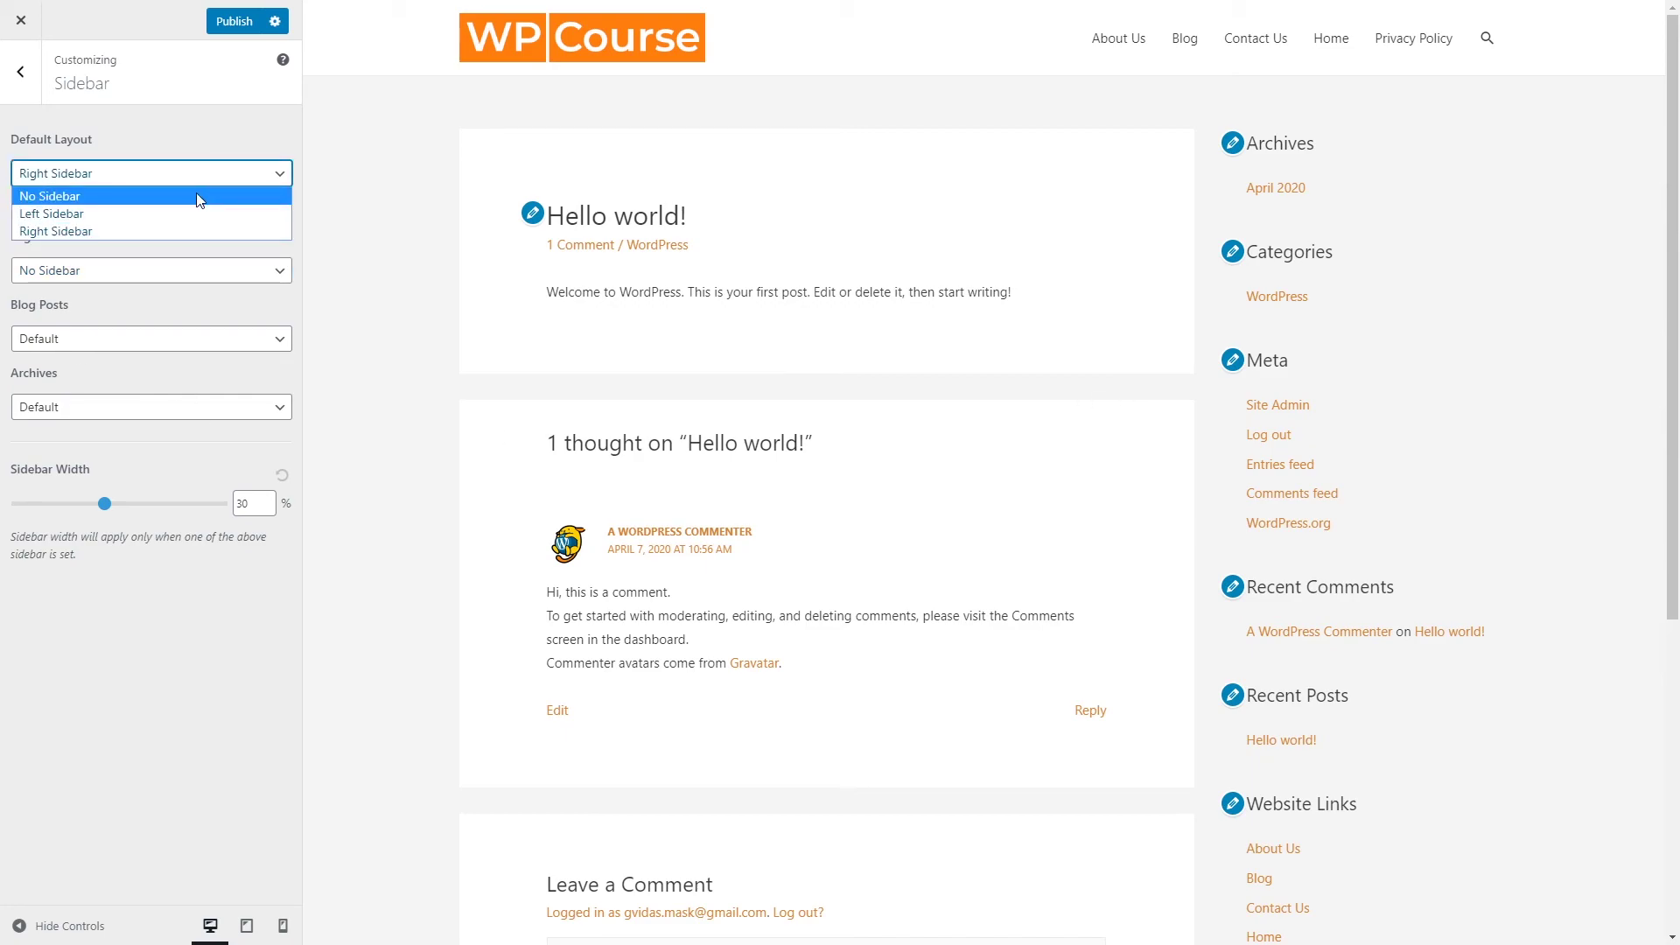
left_click(202, 130)
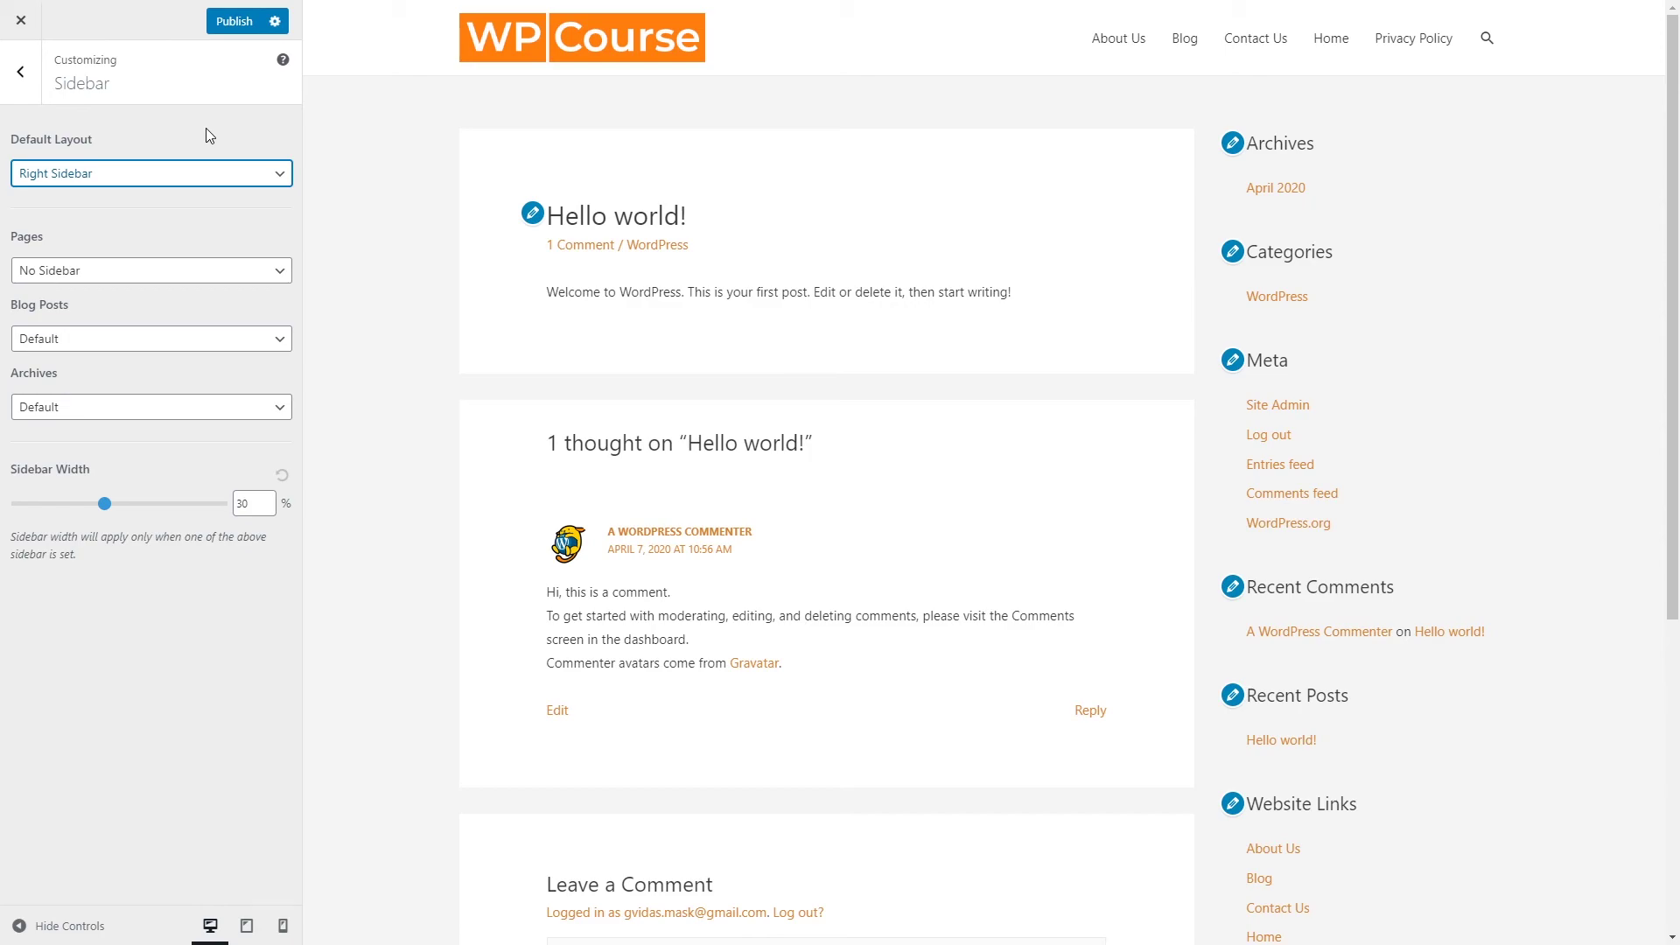
- Publish all Customizer changes and close the Customizer back to the Dashboard
left_click(25, 93)
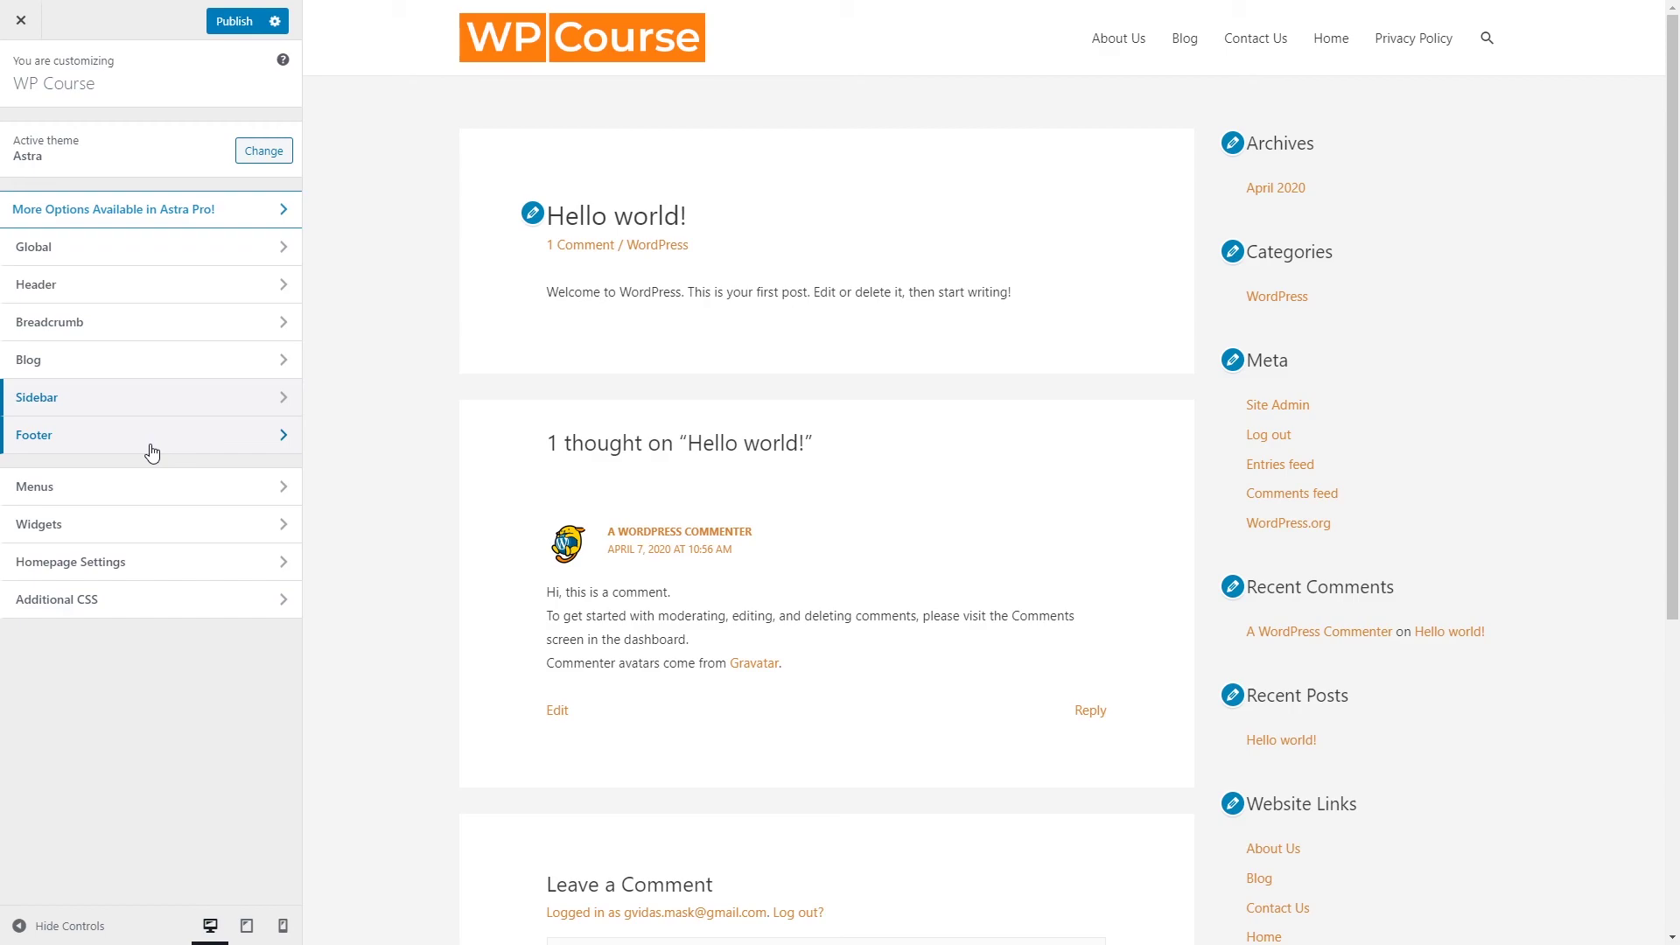
left_click(229, 24)
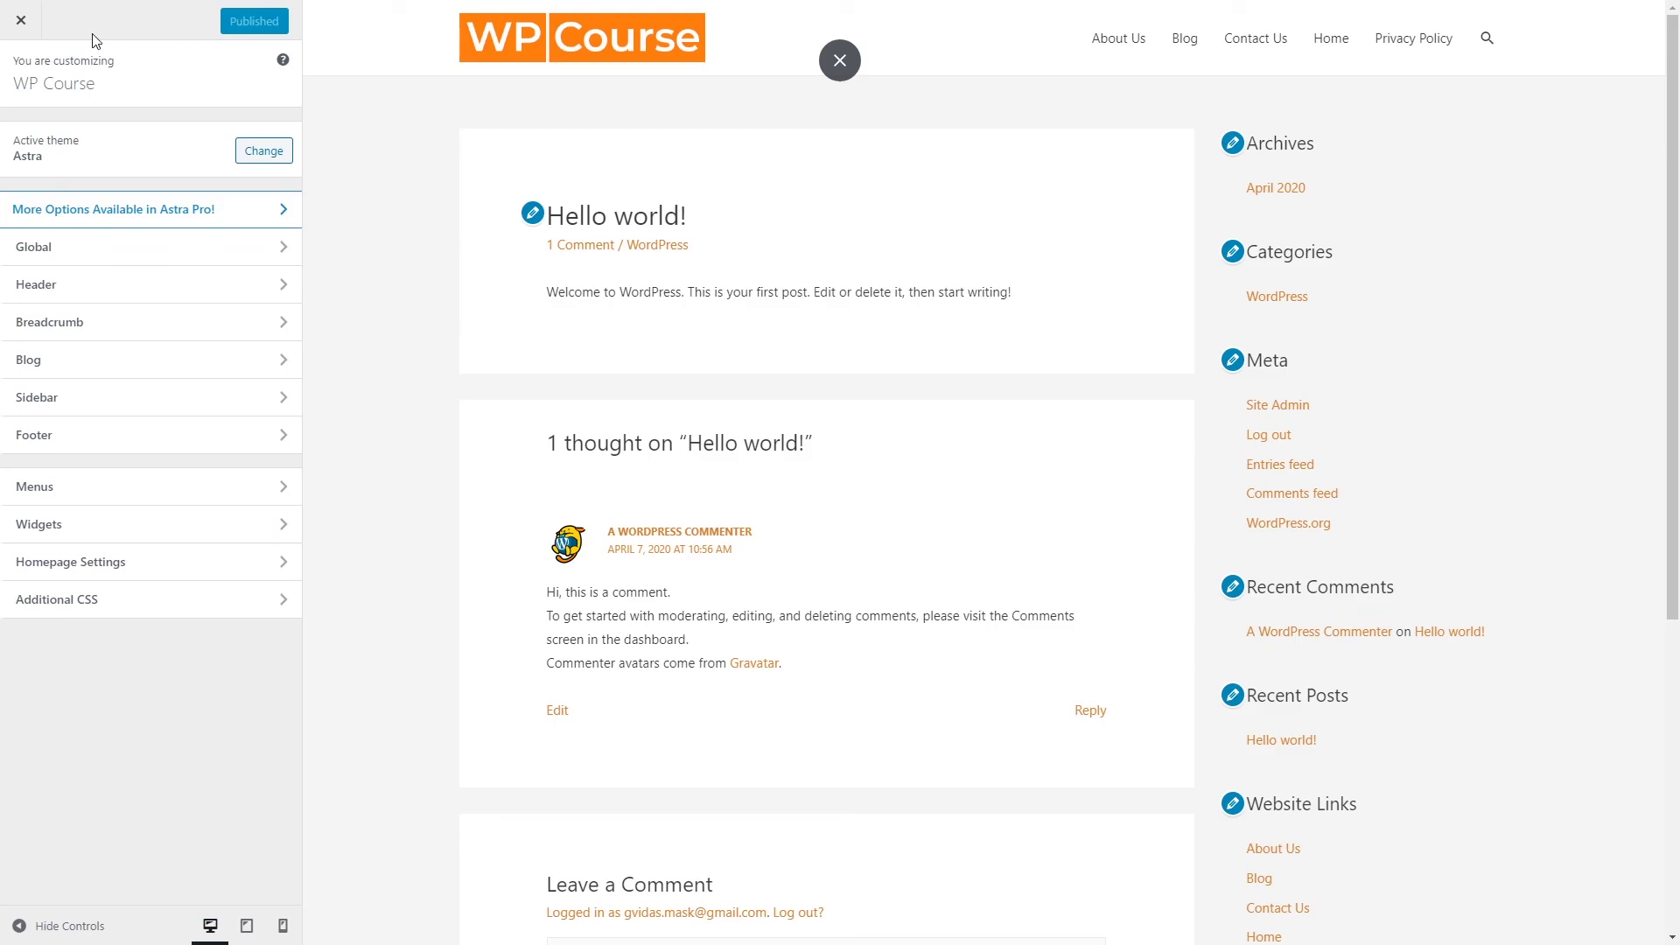
left_click(21, 27)
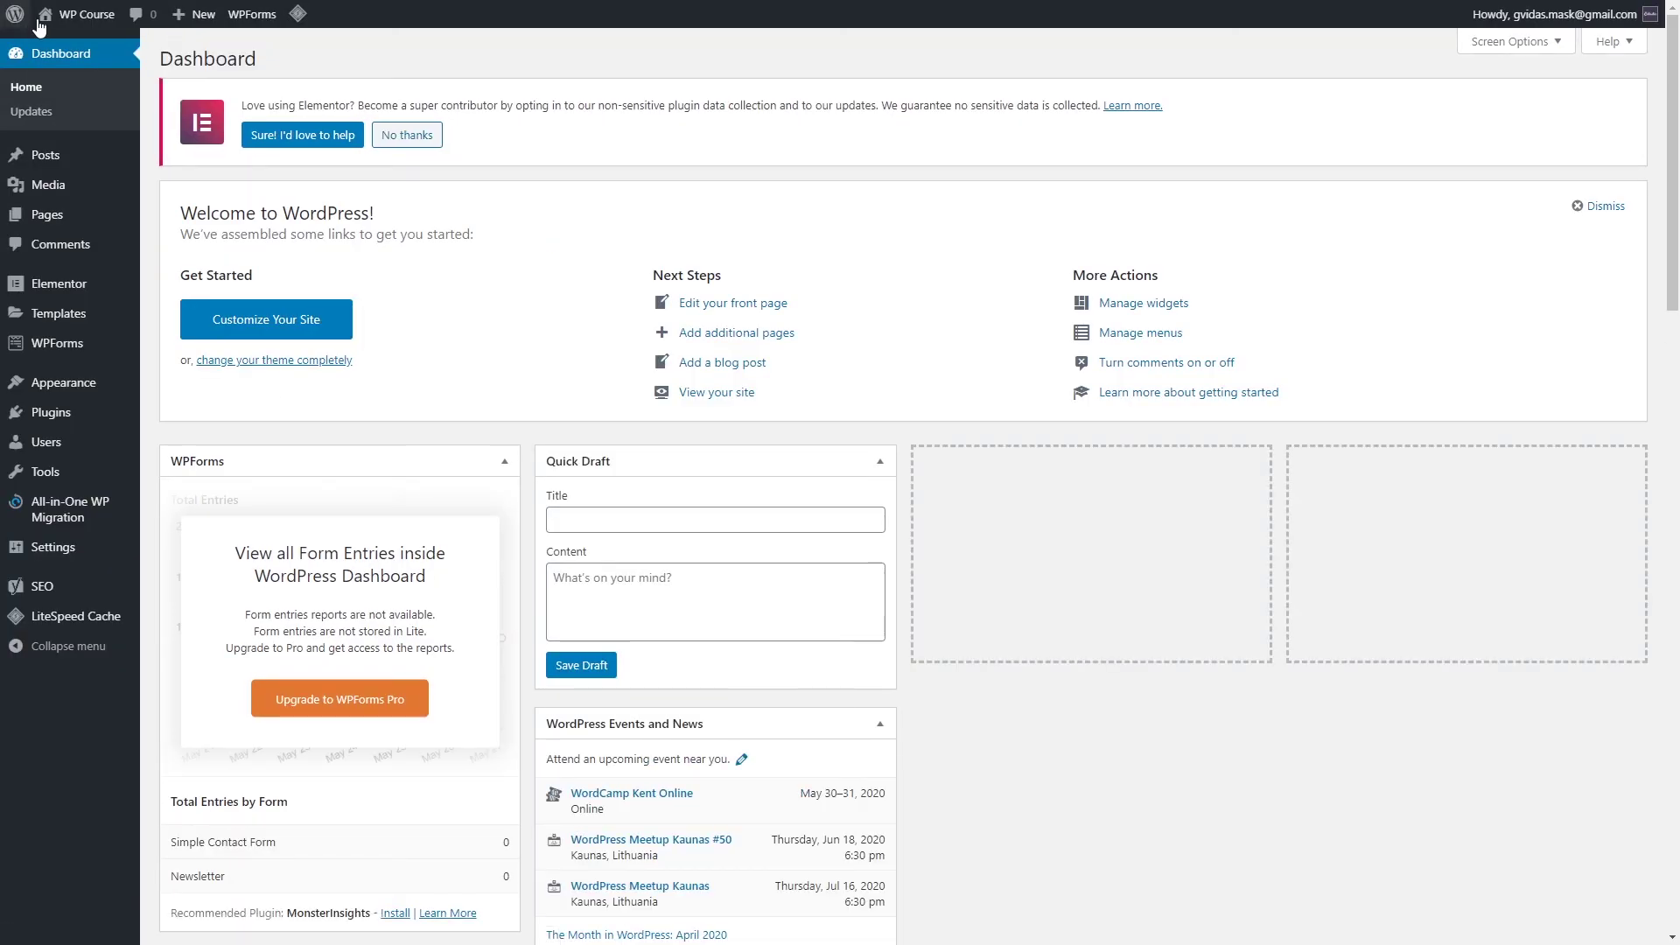
- Visit the live WP Course homepage and scroll through it briefly
left_click(66, 48)
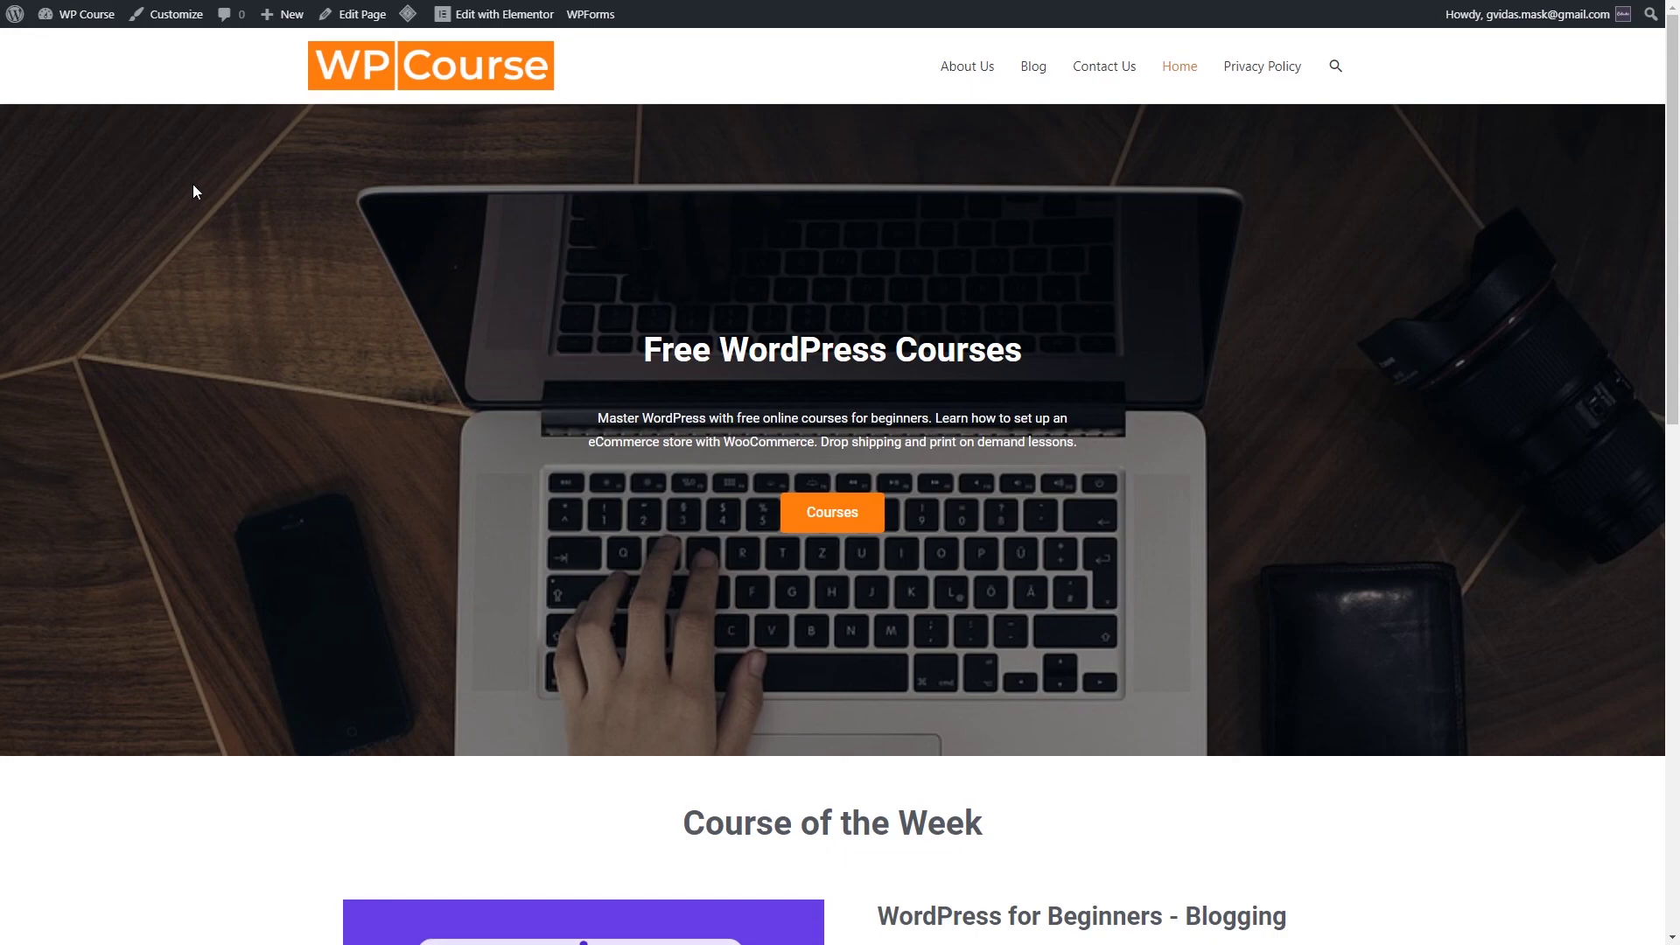
scroll(473, 325, "down", 1)
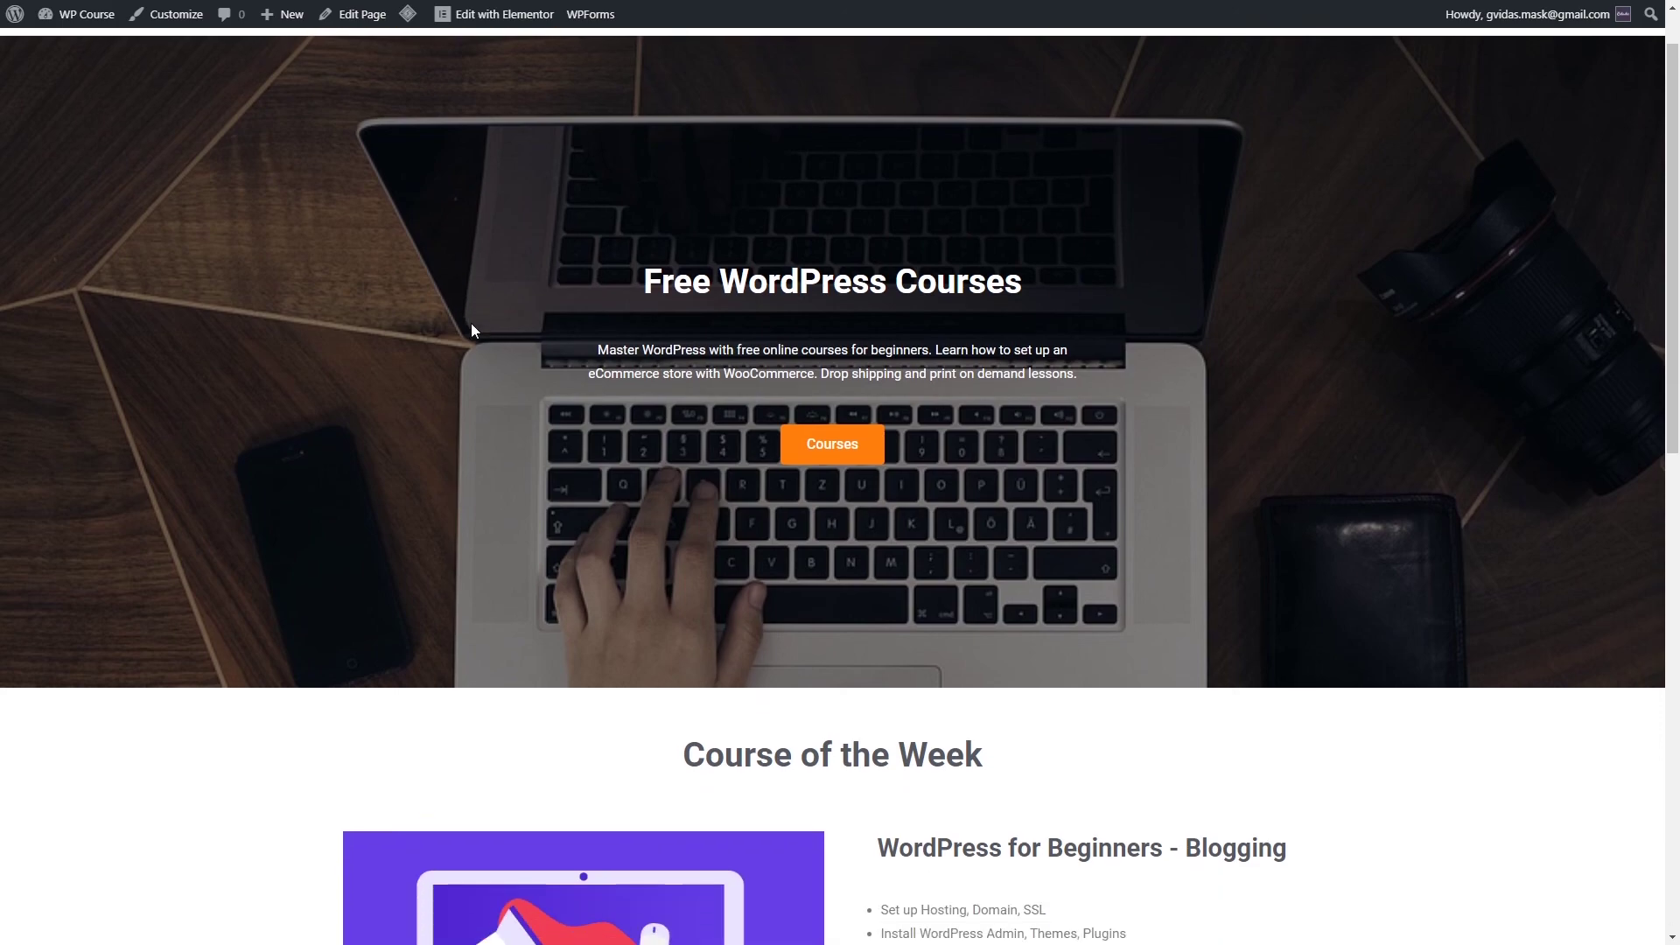
scroll(470, 329, "up", 1)
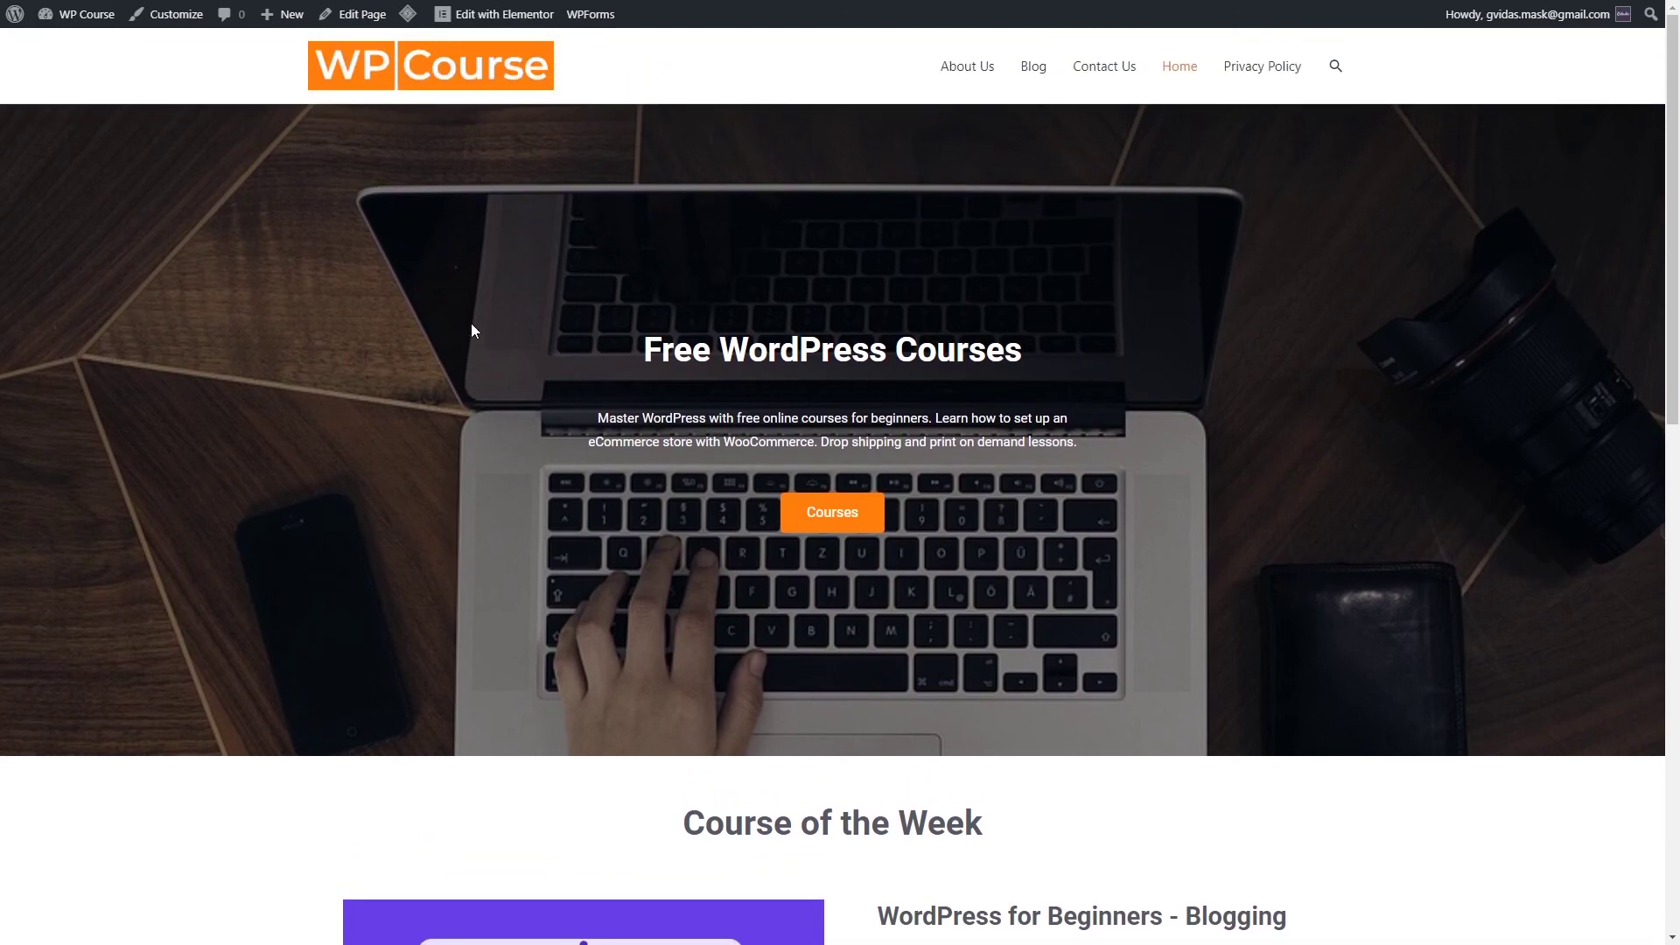